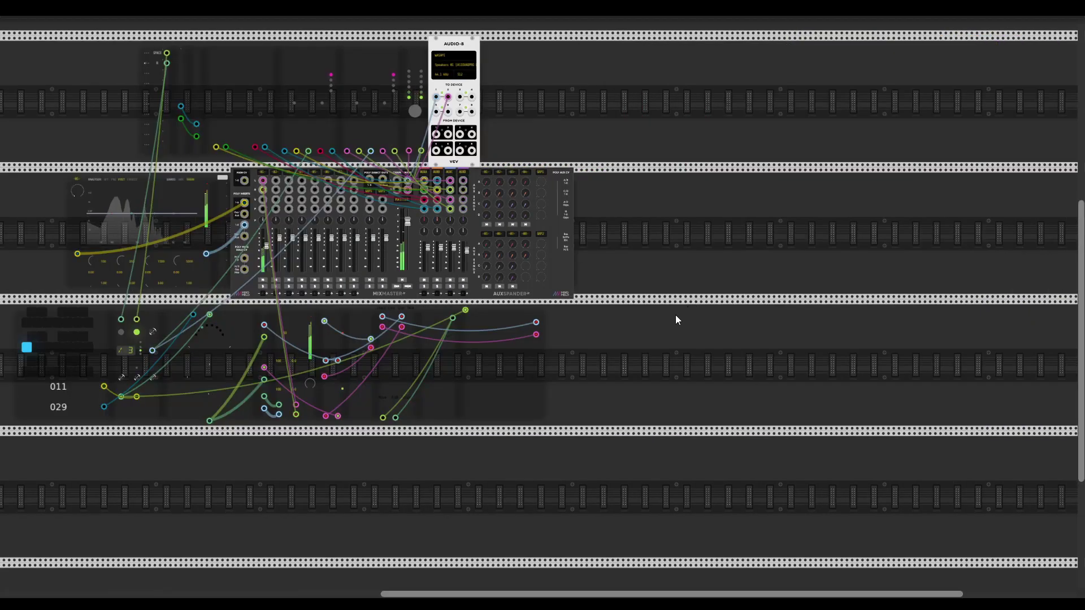
Examine the lower module row of the auto-pan patch, from modulo and Palette through BassMaster to S&H/Eight
scroll(630, 324, "left", 7)
scroll(629, 323, "down", 3)
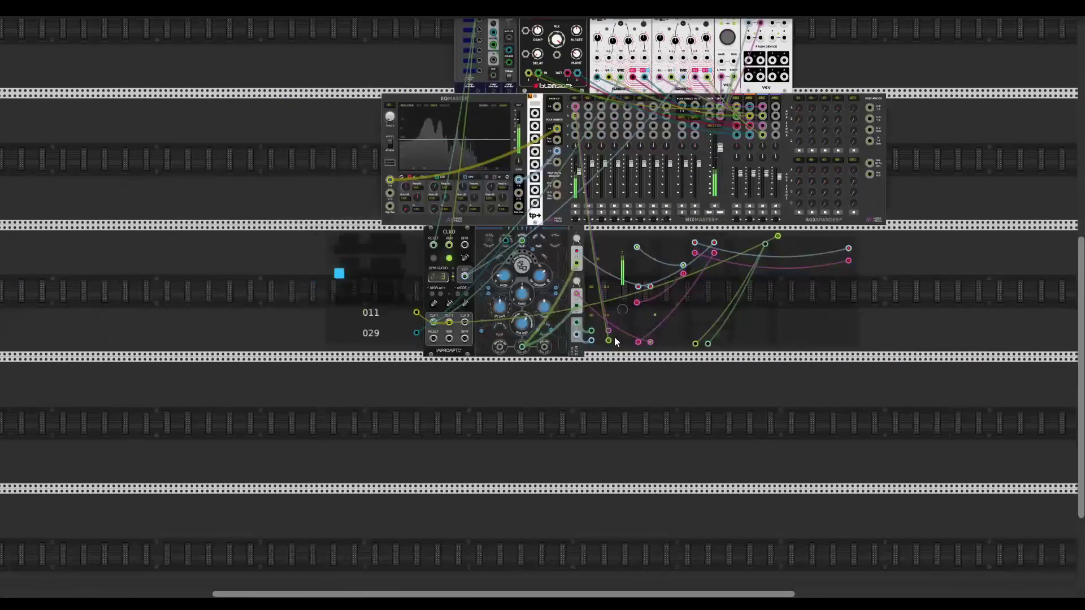
scroll(667, 342, "right", 3)
scroll(666, 342, "up", 1)
scroll(616, 348, "up", 2)
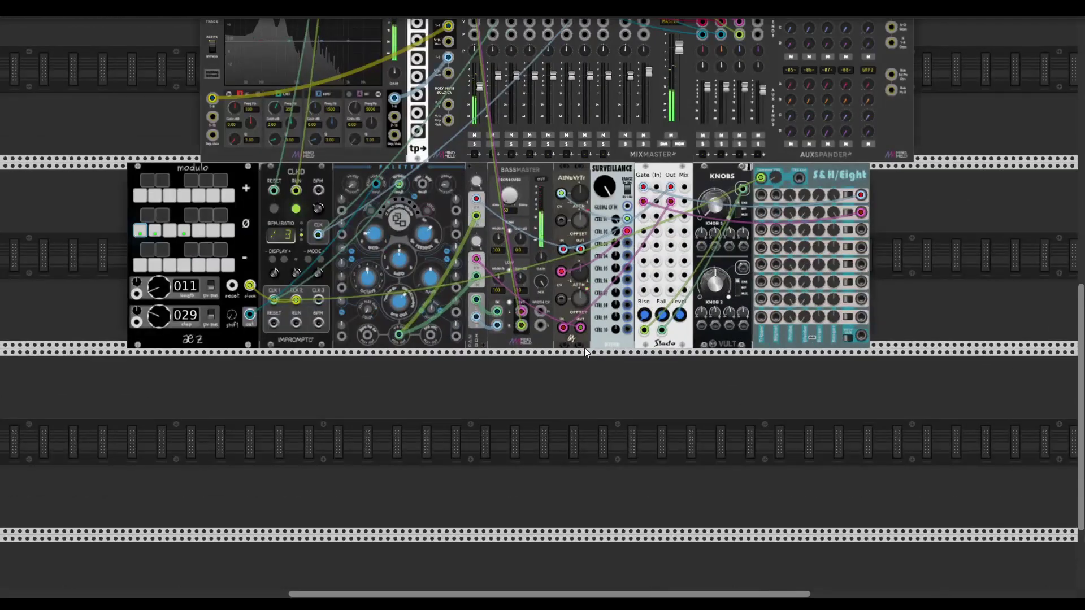
left_click_drag(650, 349, 695, 423)
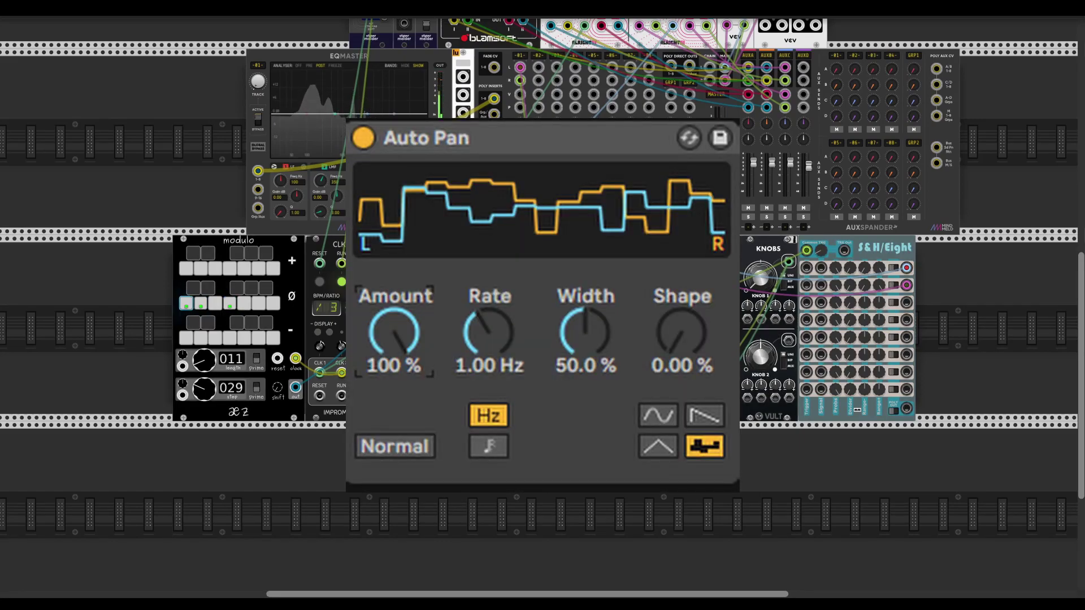
scroll(666, 439, "up", 4)
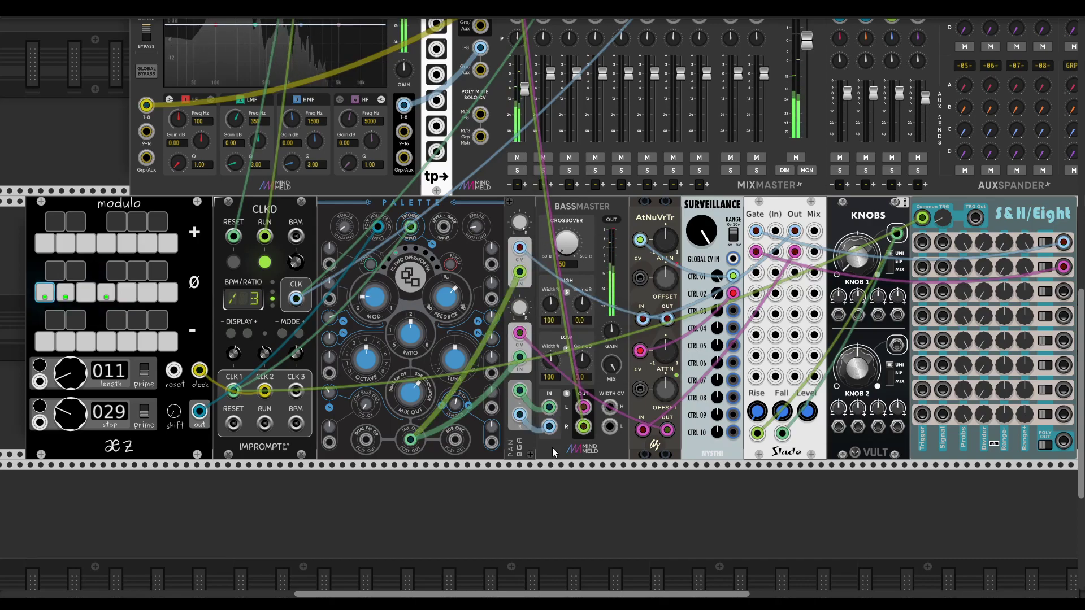
mouse_move(518, 223)
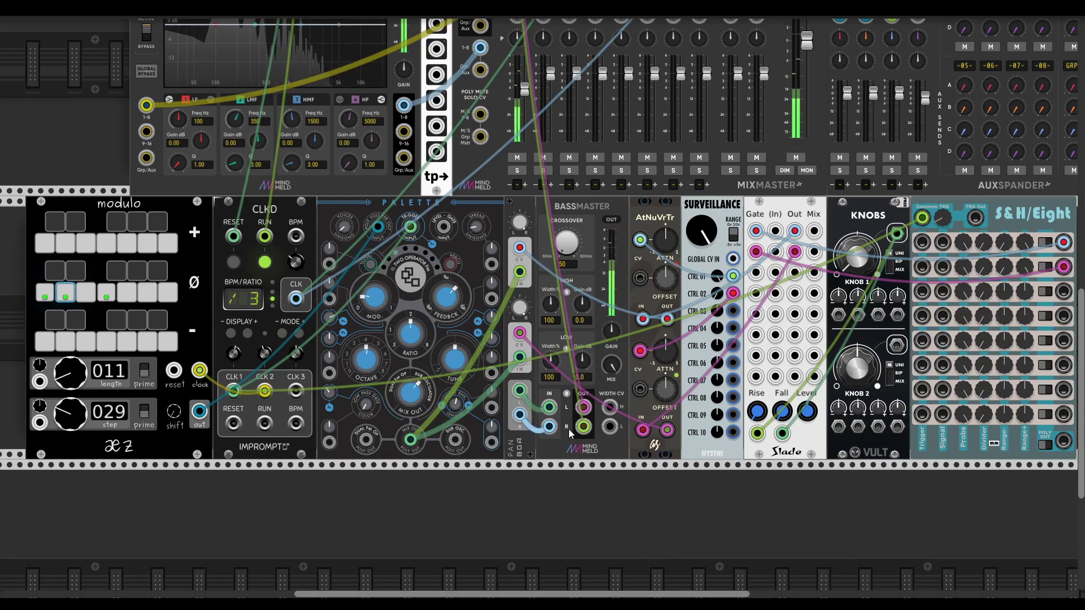
scroll(577, 401, "up", 1)
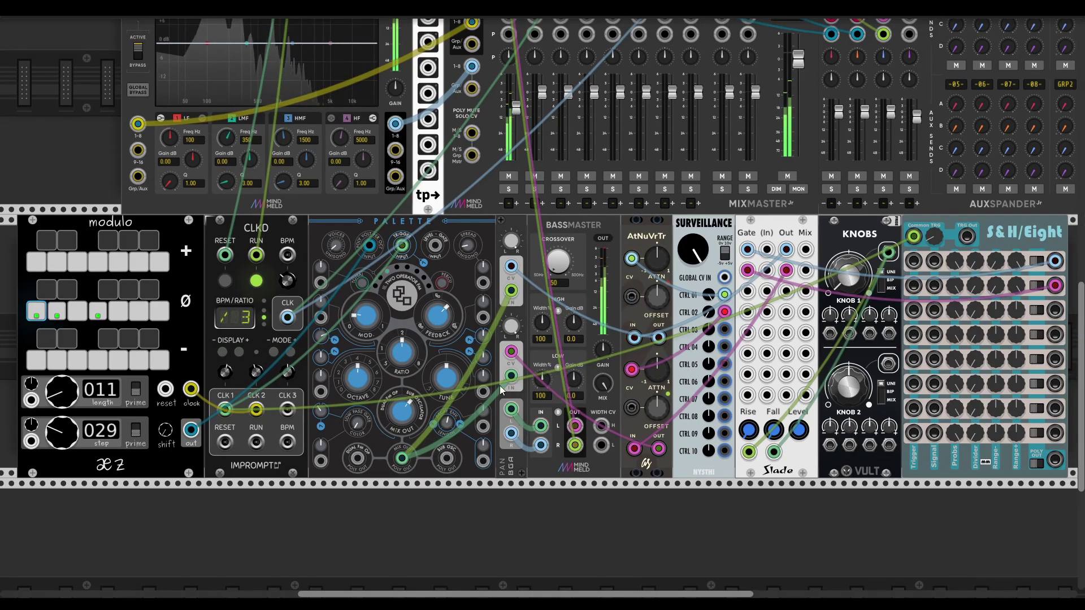
scroll(548, 396, "right", 1)
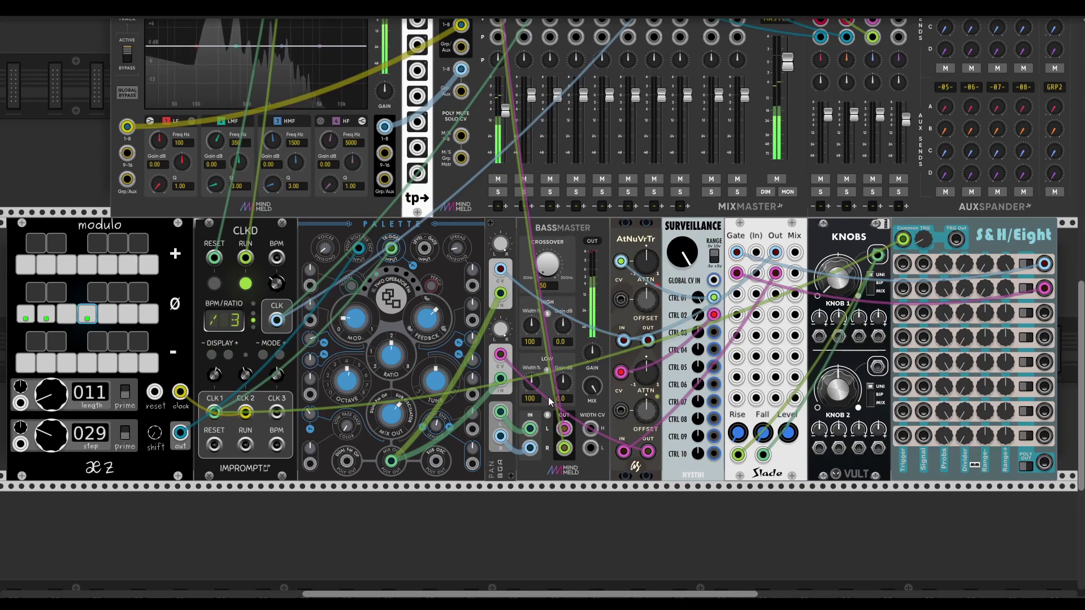
scroll(546, 373, "right", 3)
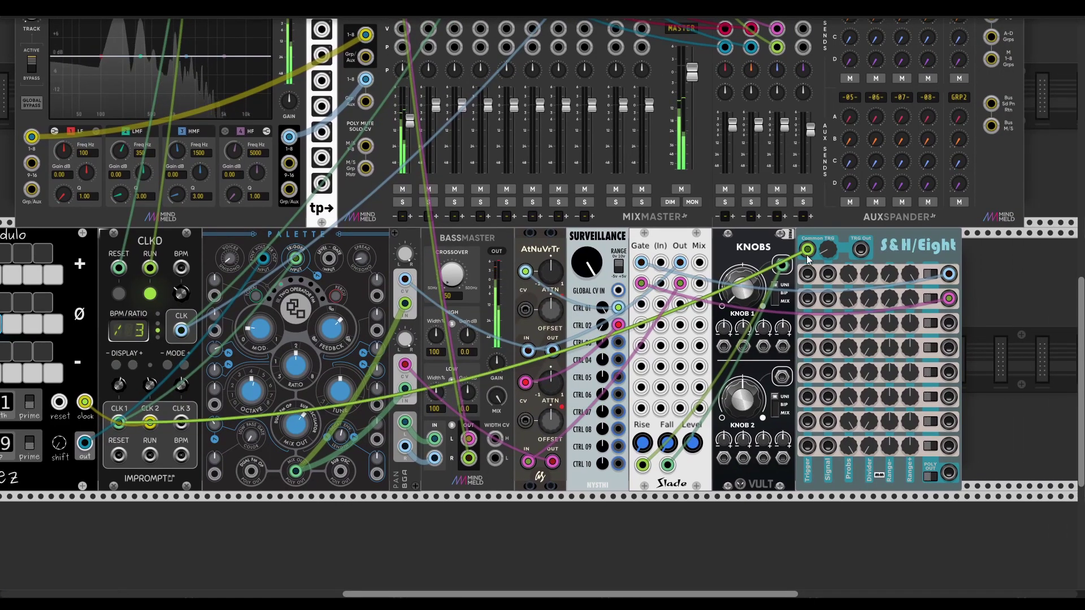
right_click(890, 246)
left_click(896, 236)
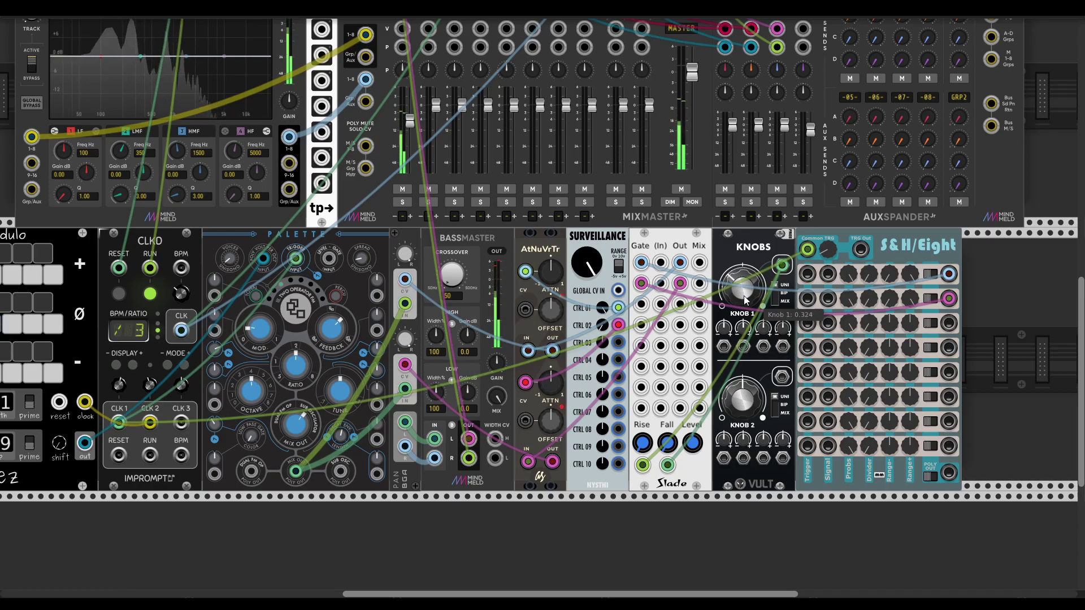
Set Knob 1 on the Knobs module to about 0.41 and nudge the main knob of Surveillance
scroll(752, 350, "left", 3)
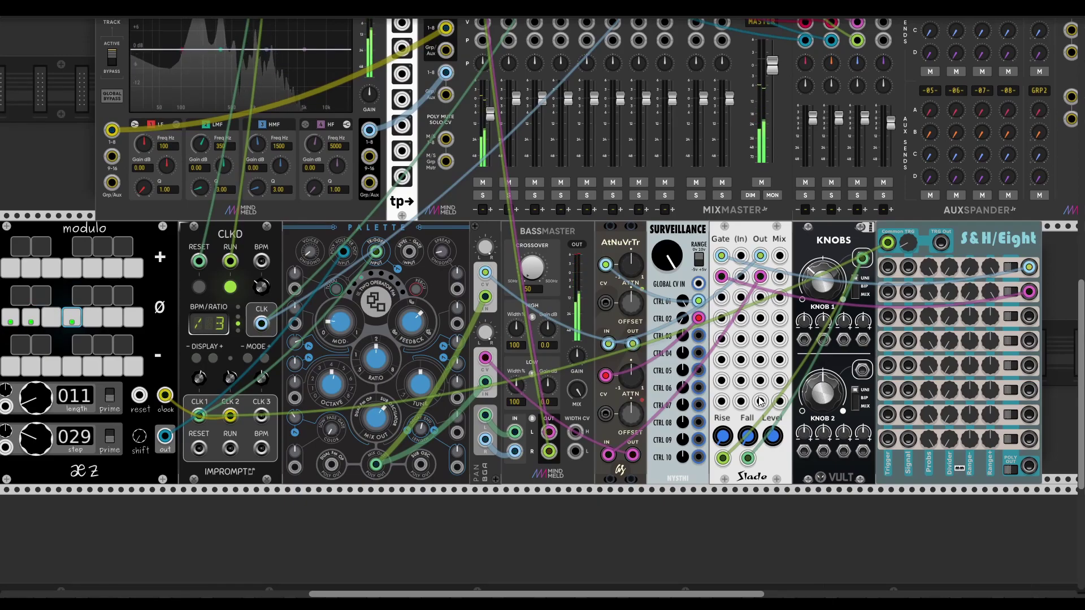
scroll(791, 288, "right", 2)
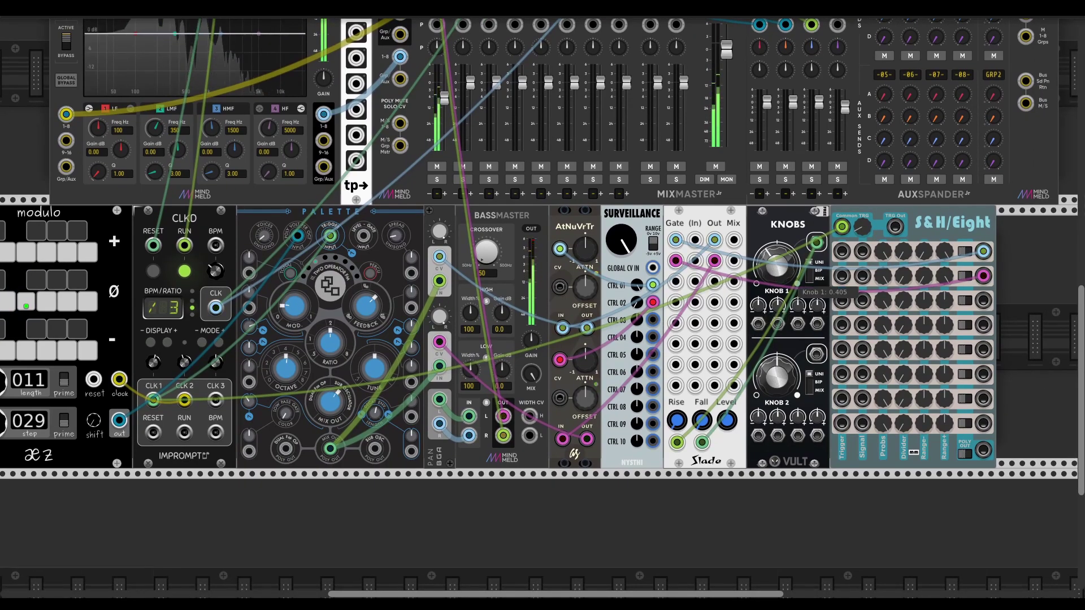
left_click_drag(777, 264, 777, 253)
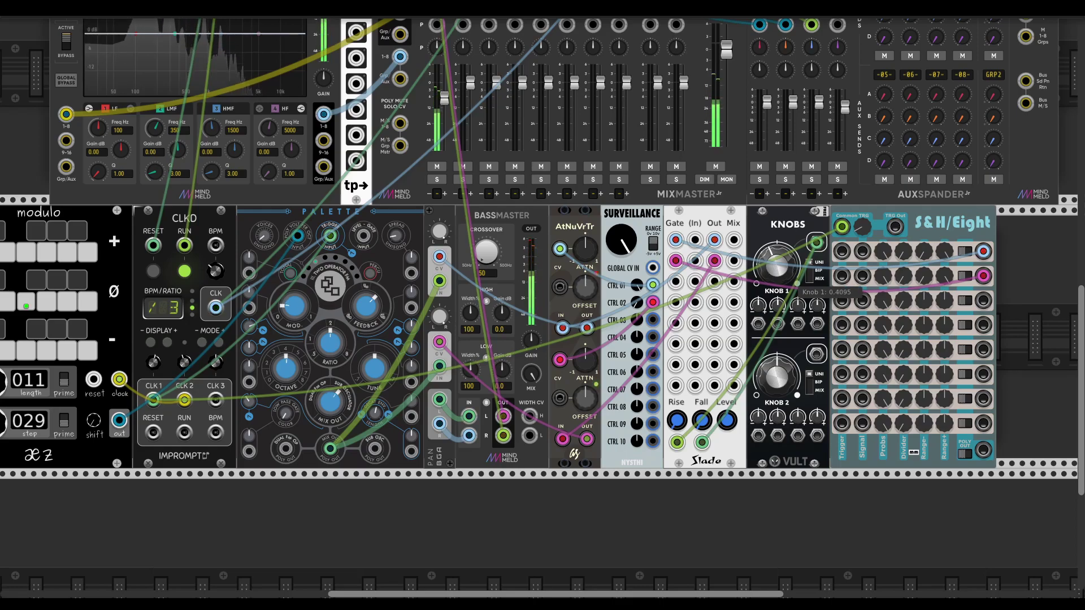
scroll(678, 226, "left", 2)
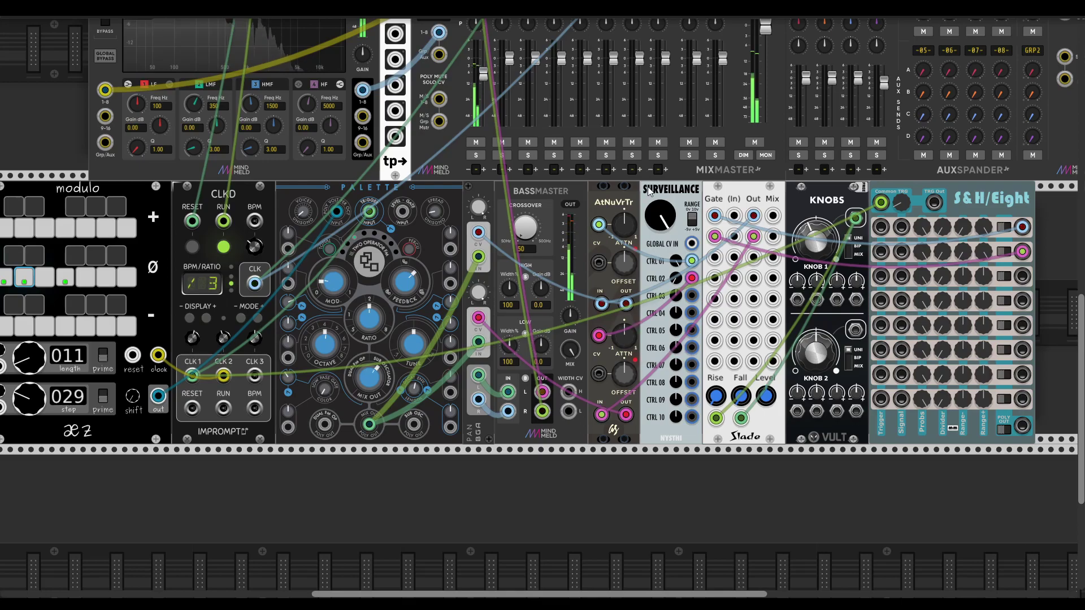
mouse_move(660, 215)
left_mouse_down()
mouse_move(660, 248)
mouse_move(660, 203)
left_mouse_up()
Examine how S&H/Eight, Slade, Surveillance and AtNuVrTr are patched into the panning module and BassMaster
scroll(669, 284, "left", 4)
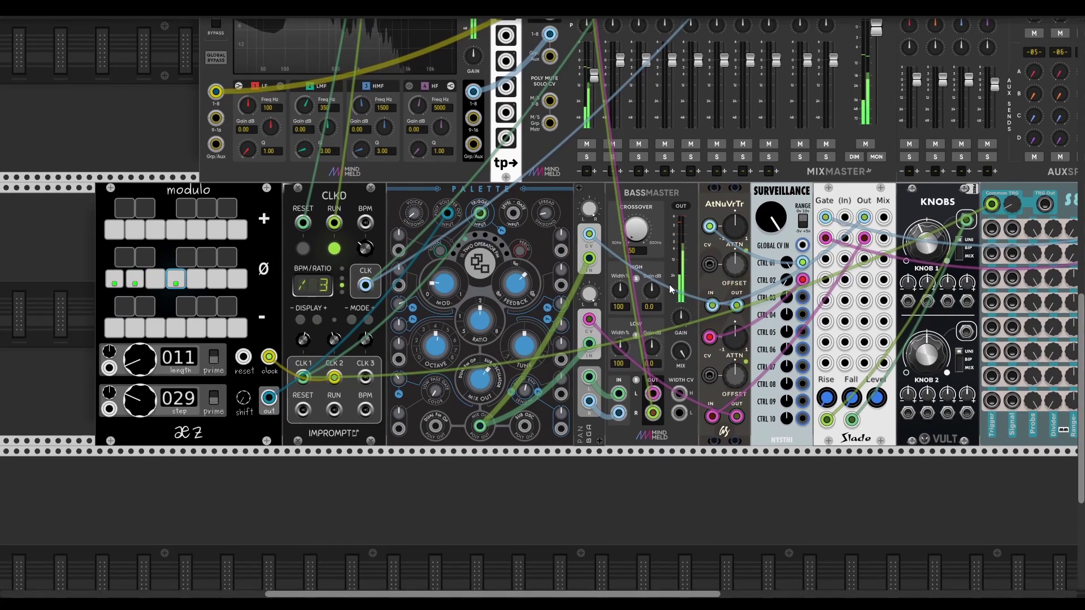
scroll(669, 283, "right", 4)
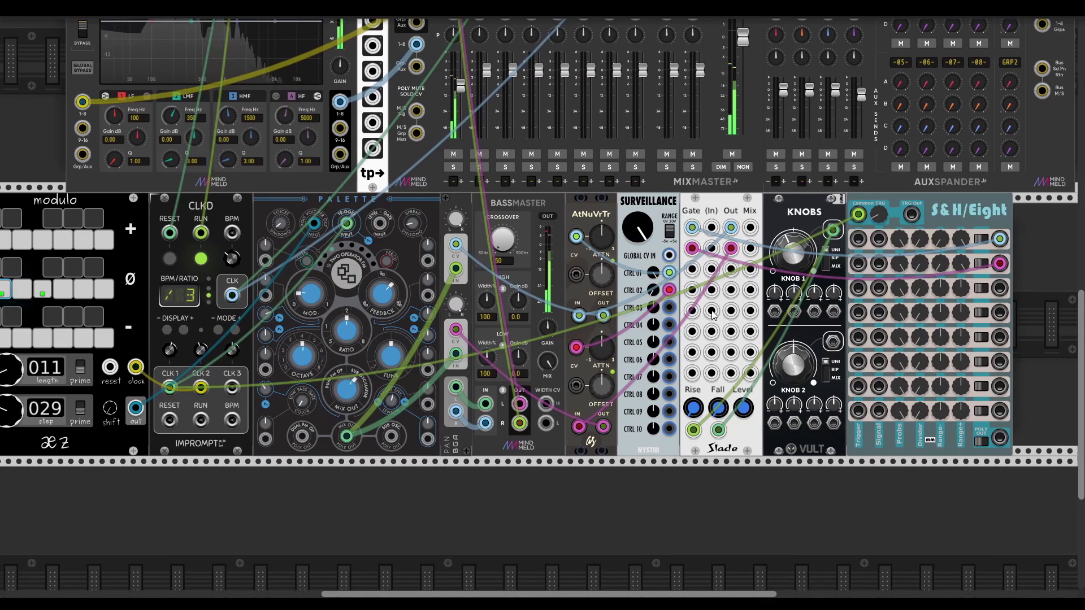
scroll(712, 315, "left", 1)
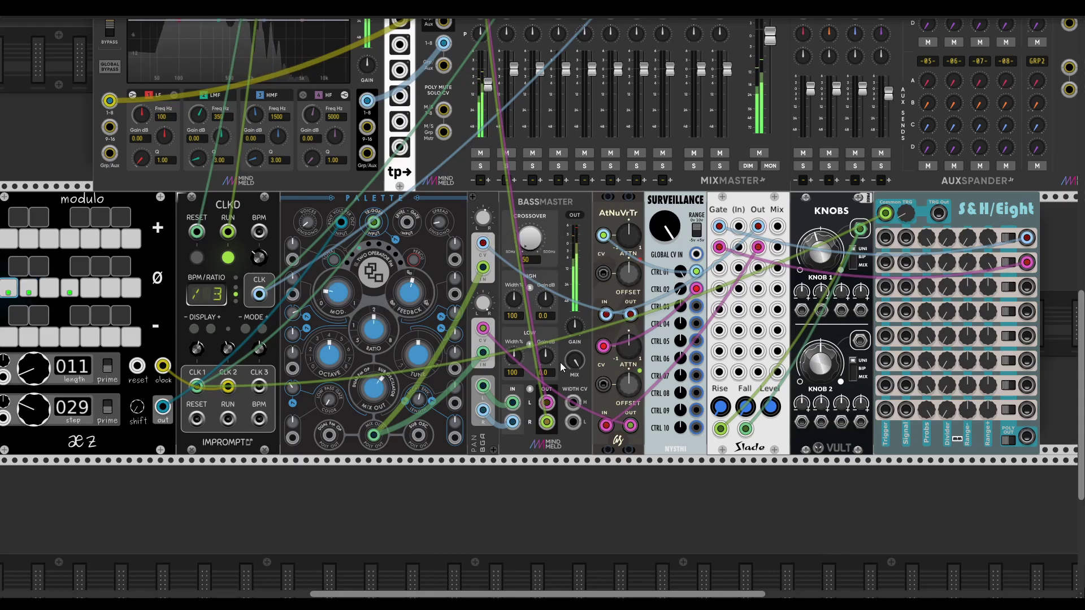
scroll(565, 353, "up", 2)
scroll(565, 353, "right", 3)
scroll(567, 342, "down", 2)
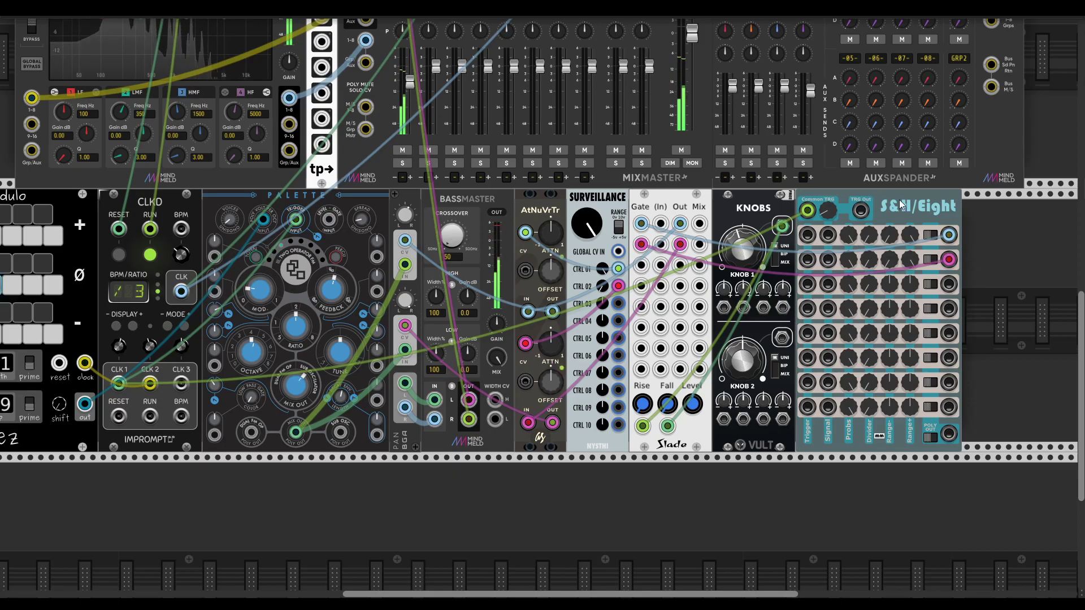
scroll(809, 290, "down", 1)
scroll(809, 290, "right", 1)
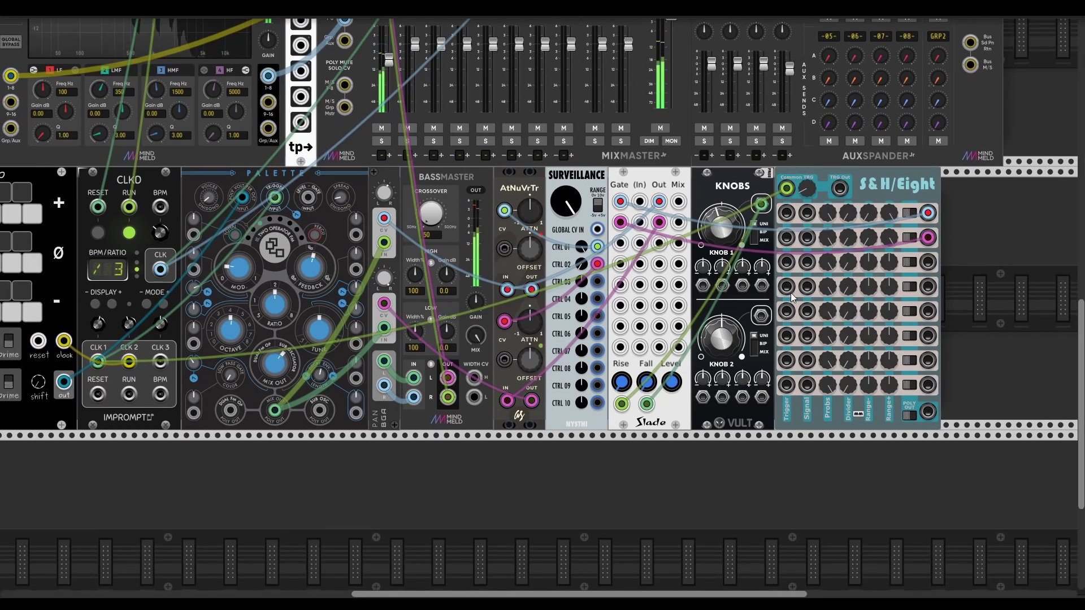
Patch CLKD's Clk 3 output to S&H/Eight's first trigger input and move the Common TRG cable to its second trigger input
scroll(791, 293, "left", 5)
scroll(791, 293, "up", 1)
left_click_drag(894, 222, 268, 372)
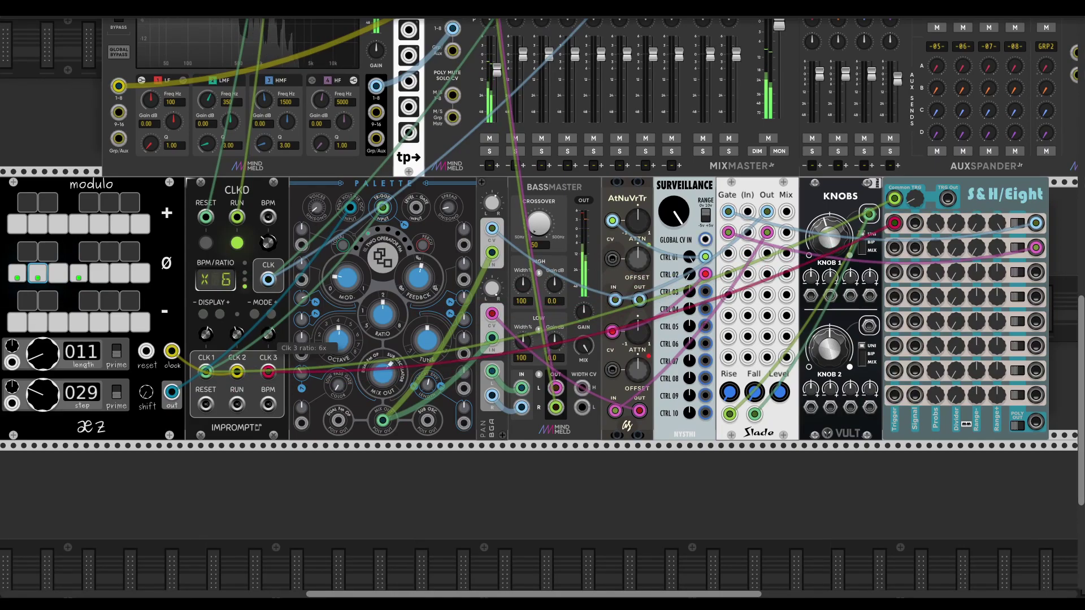
left_click_drag(894, 198, 895, 249)
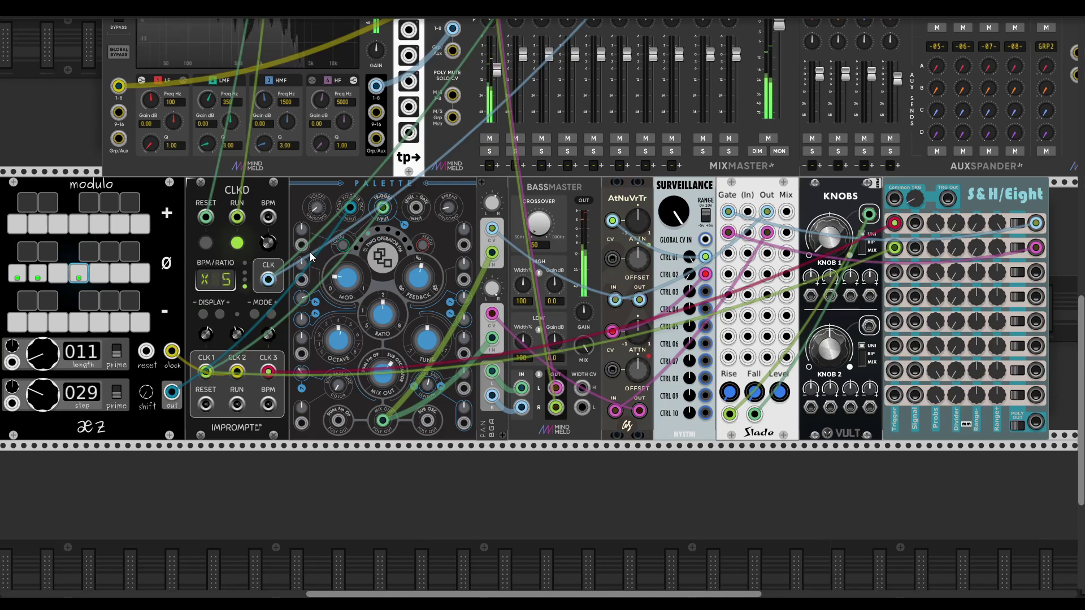
Set CLKD's Clk 3 ratio to x3 and turn up the main knob of Surveillance
left_click_drag(269, 334, 269, 328)
left_click_drag(682, 218, 681, 226)
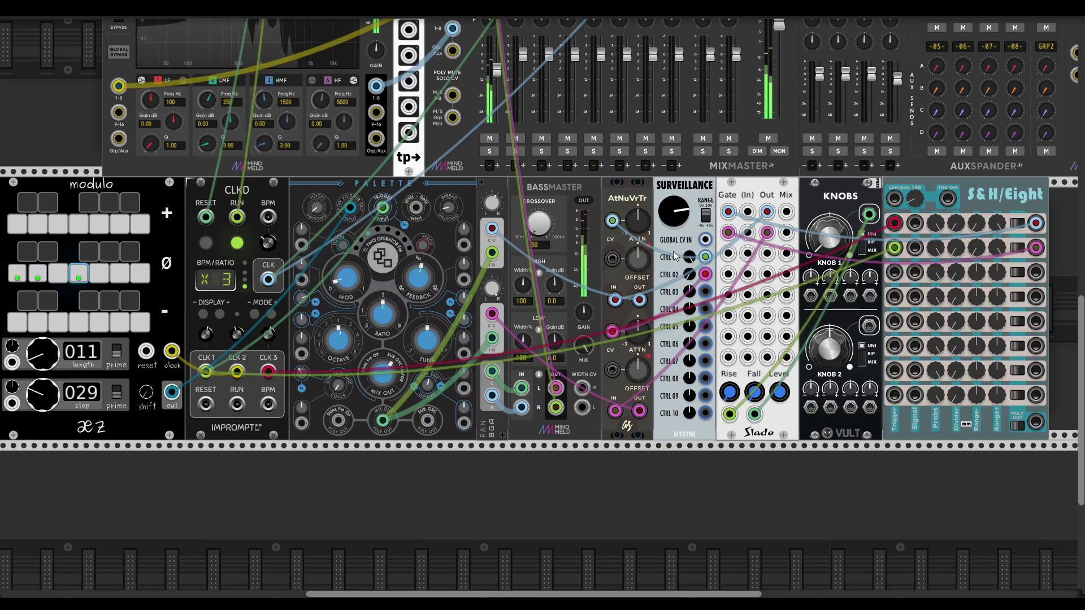
scroll(607, 227, "right", 2)
scroll(734, 258, "down", 2)
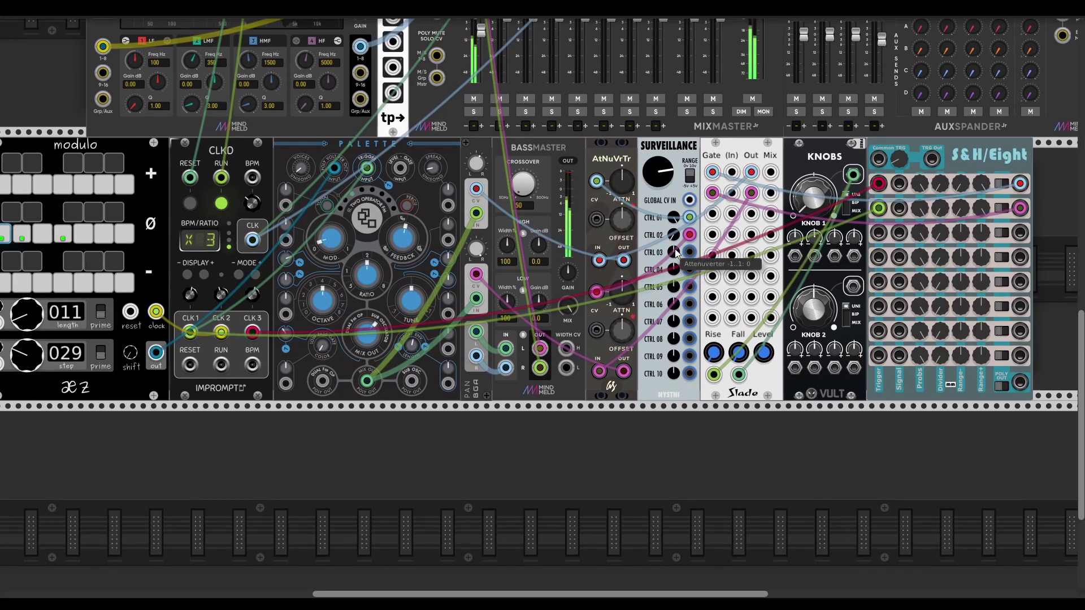
scroll(665, 237, "left", 3)
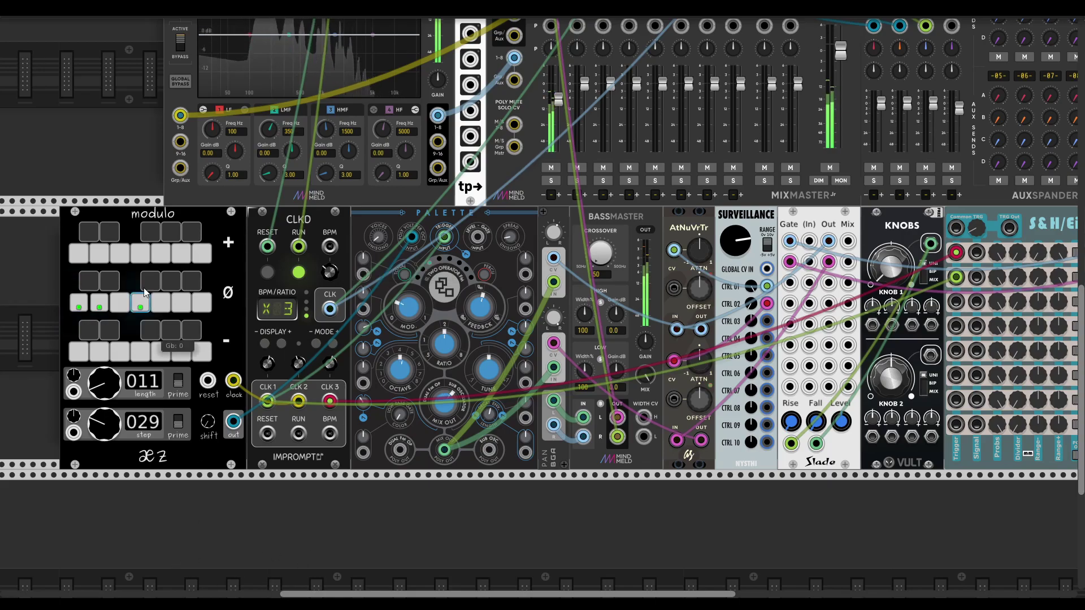
Examine the filter delay patch's lower module row, from modulo and Palette to 4MIX and Octo
left_click(11, 8)
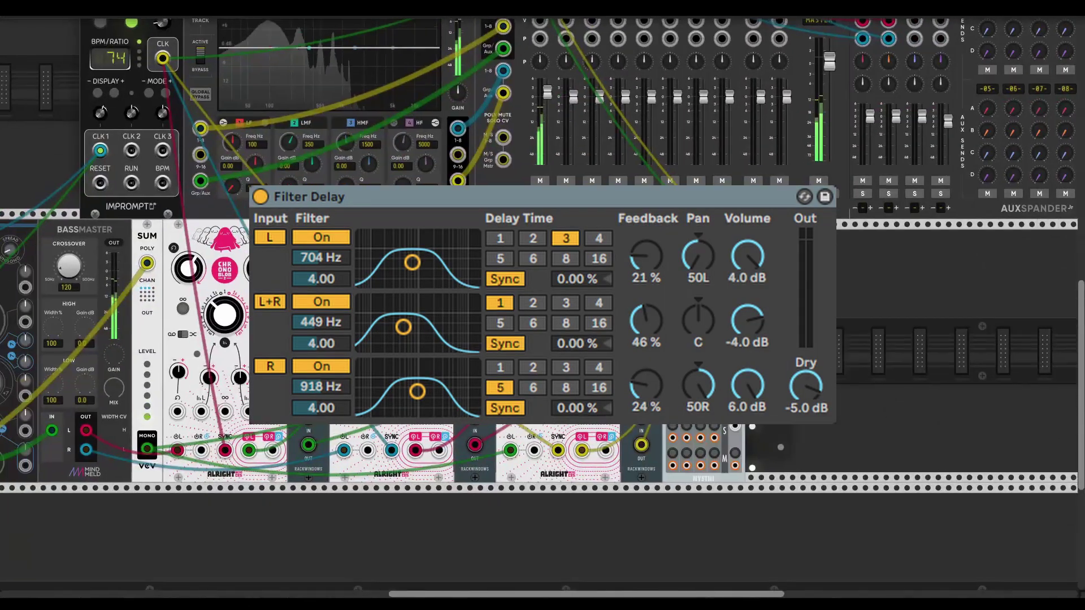
scroll(542, 305, "down", 1)
scroll(542, 305, "down", 1)
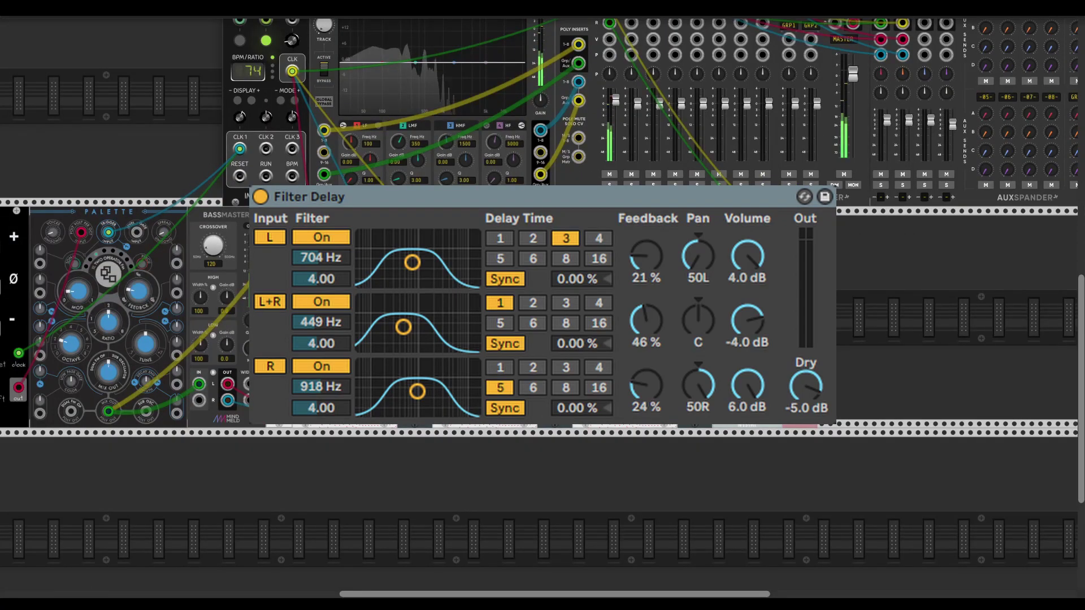
scroll(719, 148, "down", 3)
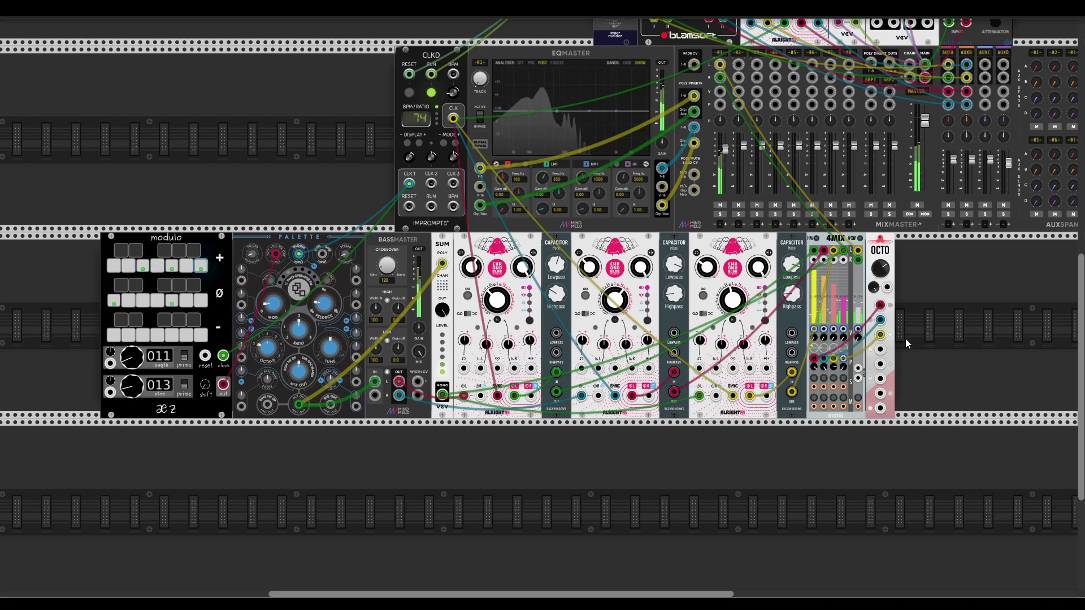
scroll(638, 446, "down", 1)
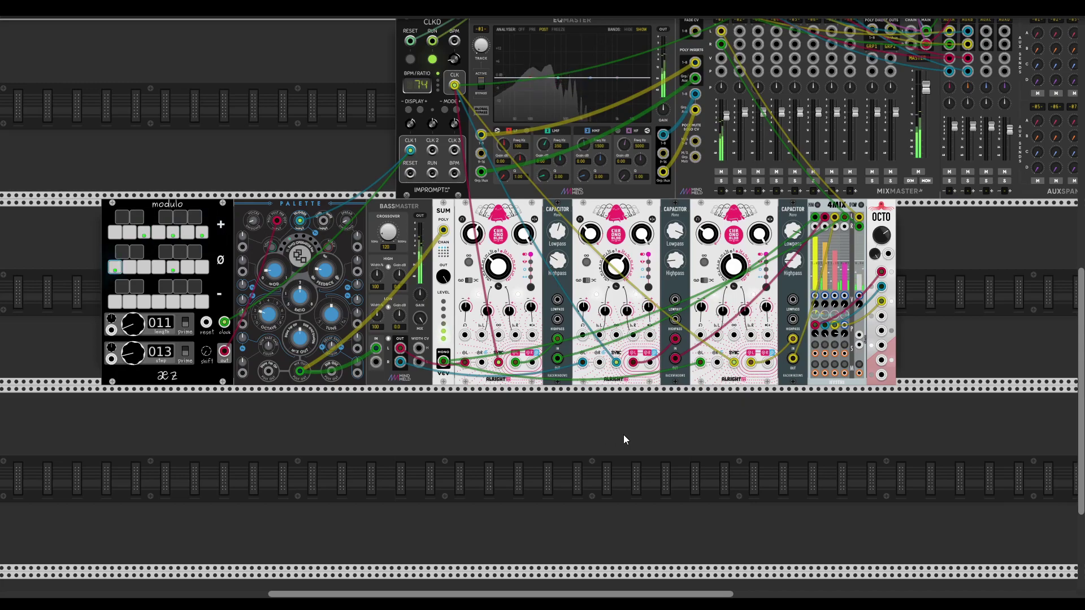
scroll(575, 441, "left", 1)
scroll(575, 441, "down", 1)
scroll(509, 432, "up", 3)
left_click_drag(408, 379, 614, 493)
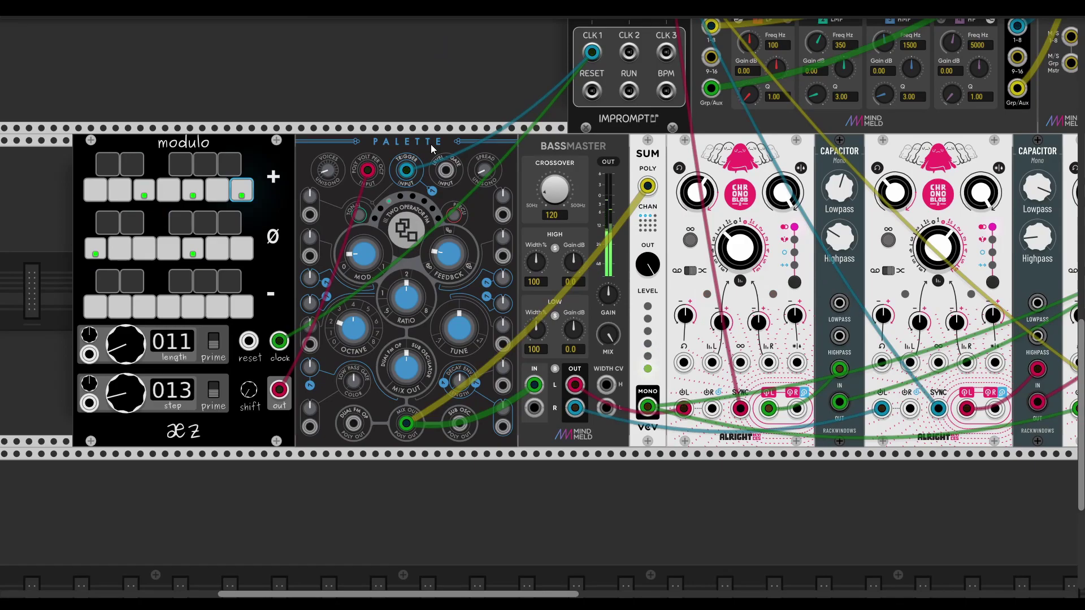
Set BassMaster's poly input behavior to Sum each input (L, R)
scroll(467, 343, "down", 1)
scroll(467, 343, "right", 3)
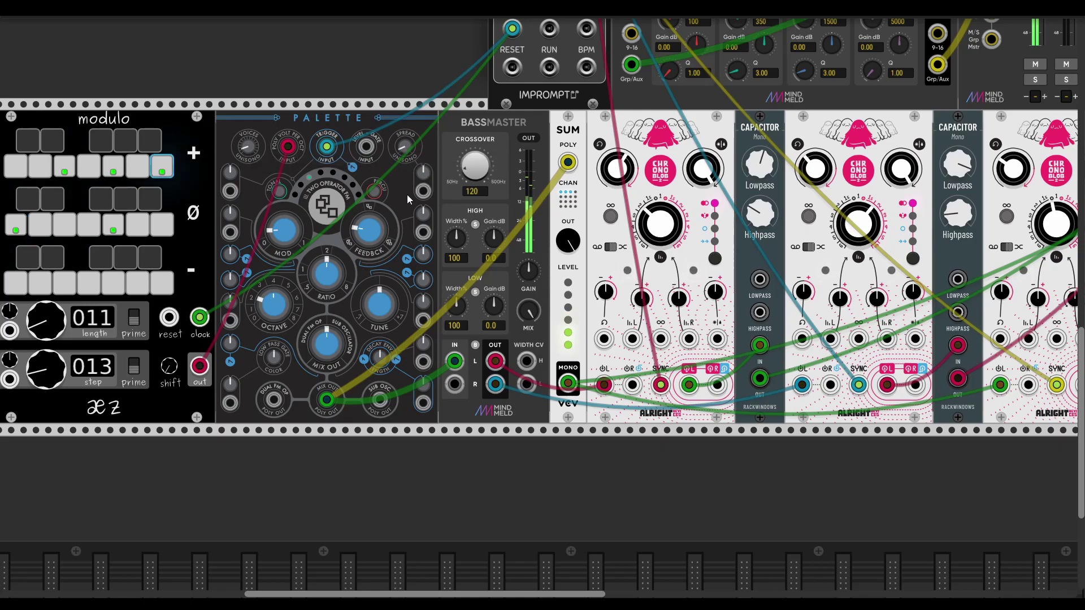
scroll(407, 189, "right", 4)
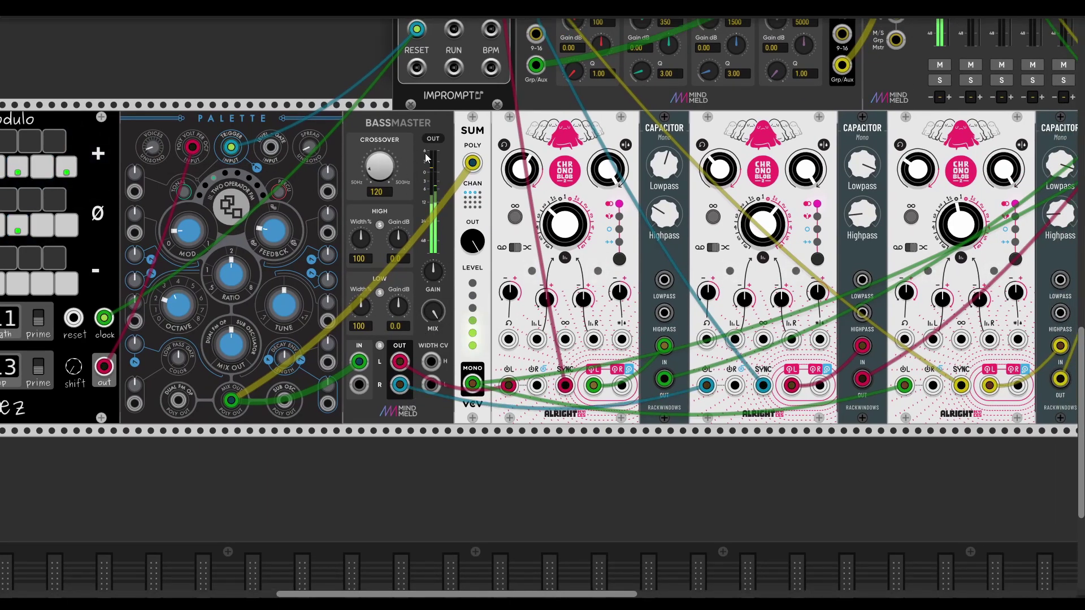
scroll(405, 189, "right", 1)
scroll(406, 188, "up", 1)
right_click(380, 150)
mouse_move(429, 275)
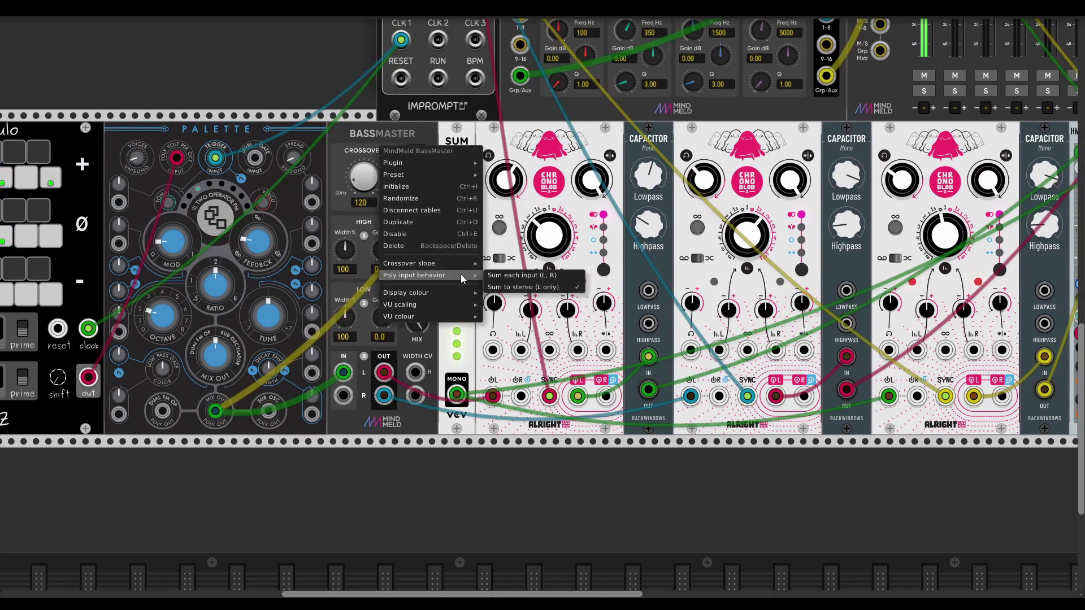
left_click(511, 276)
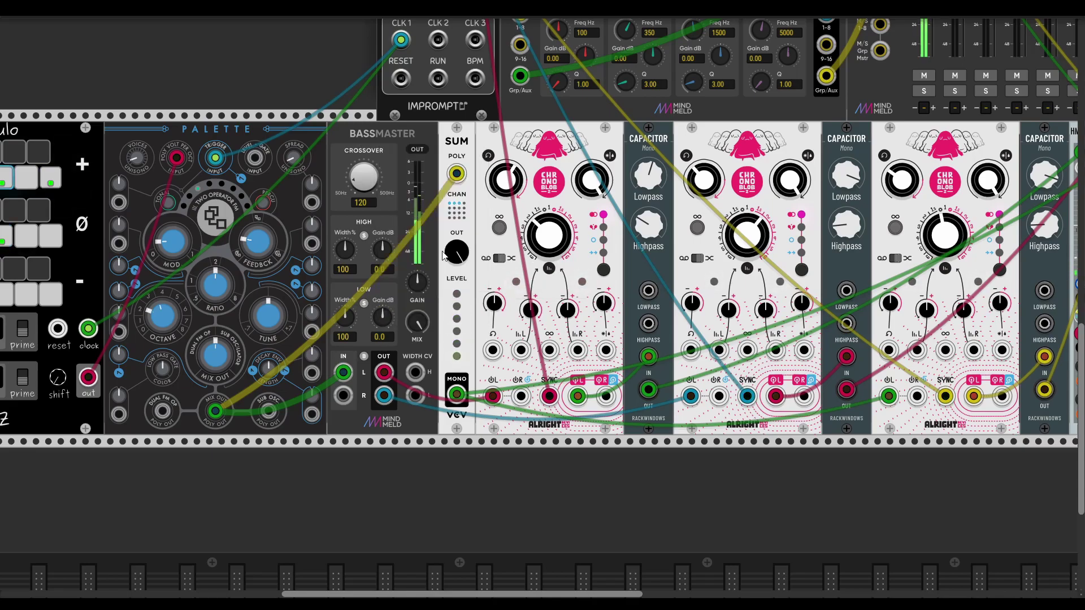
Examine the signal path from BassMaster and Sum through the three Chronoblob delays and Capacitor filters into 4MIX
scroll(370, 359, "right", 8)
scroll(370, 359, "down", 1)
scroll(243, 338, "left", 2)
scroll(243, 338, "down", 1)
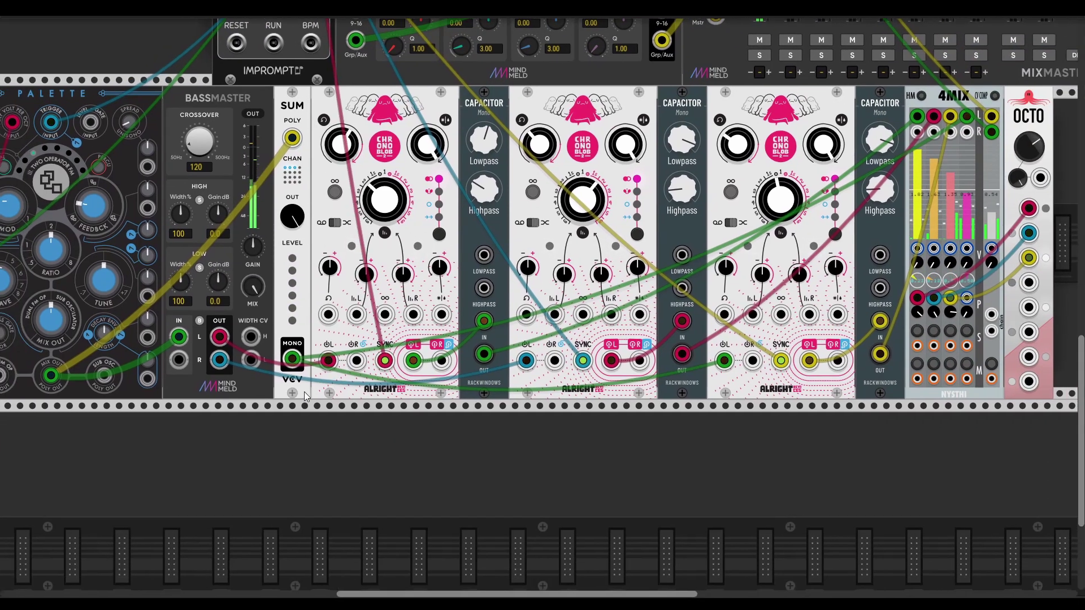
left_click_drag(230, 335, 339, 360)
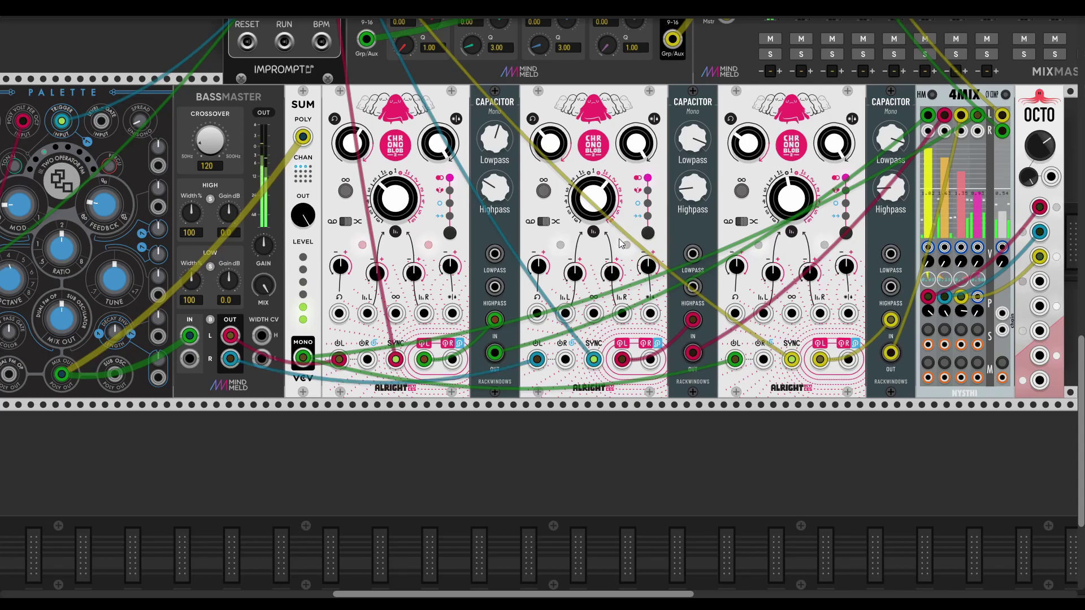
scroll(622, 238, "right", 2)
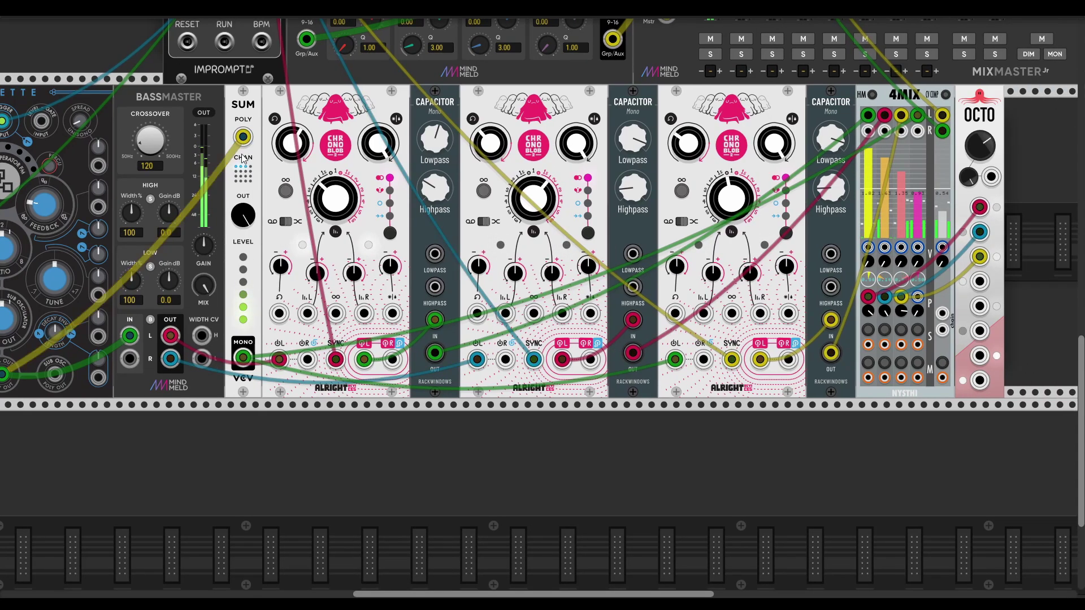
Adjust the Lowpass and Highpass knobs of the Capacitor filters after the first and second Chronoblob delays
scroll(345, 242, "left", 1)
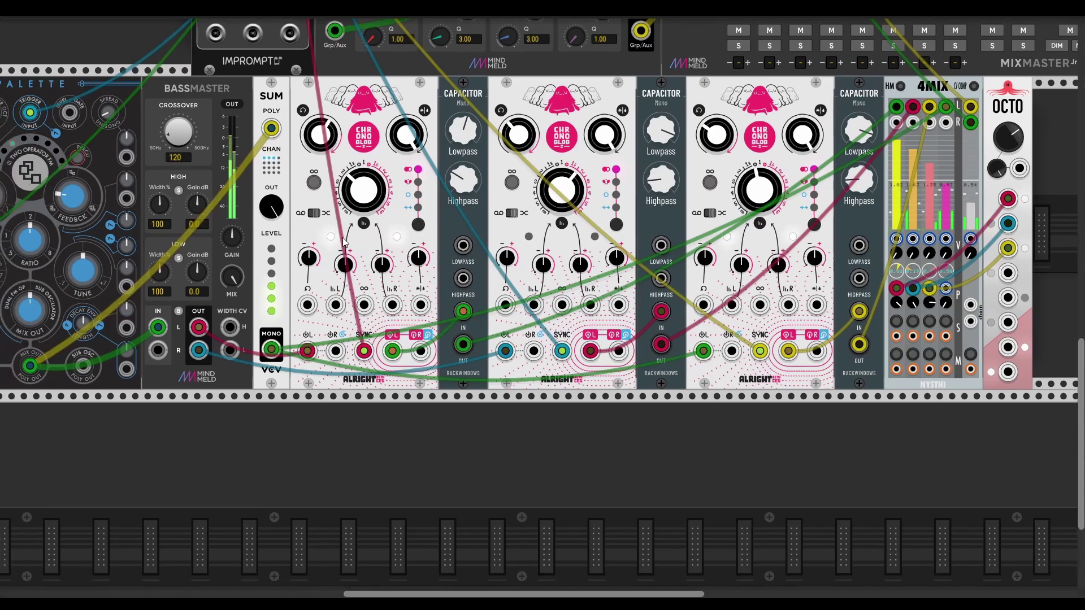
scroll(601, 239, "right", 4)
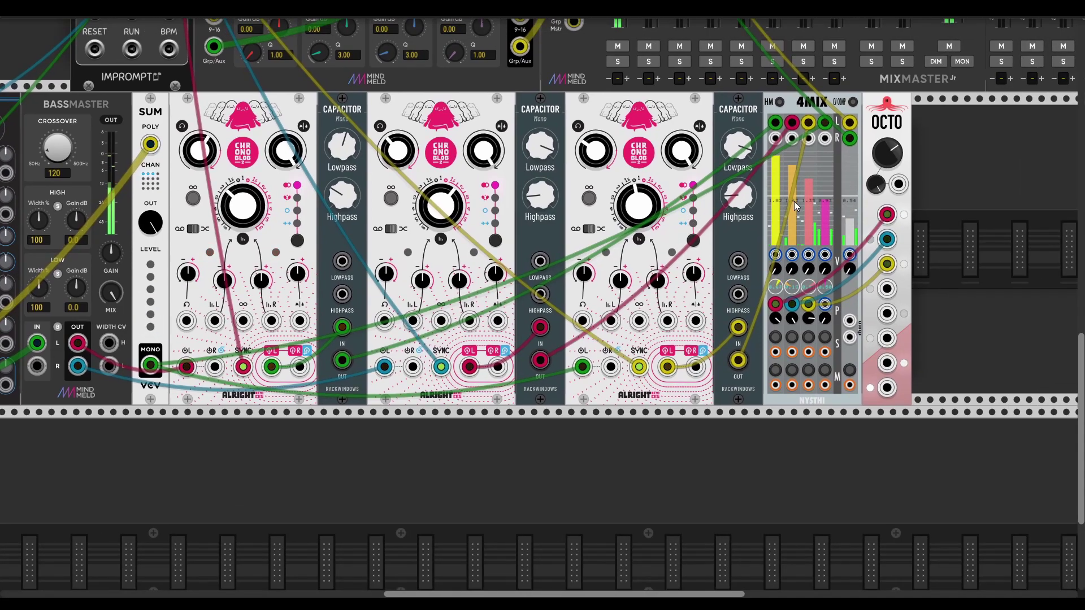
scroll(672, 140, "up", 1)
scroll(673, 140, "left", 1)
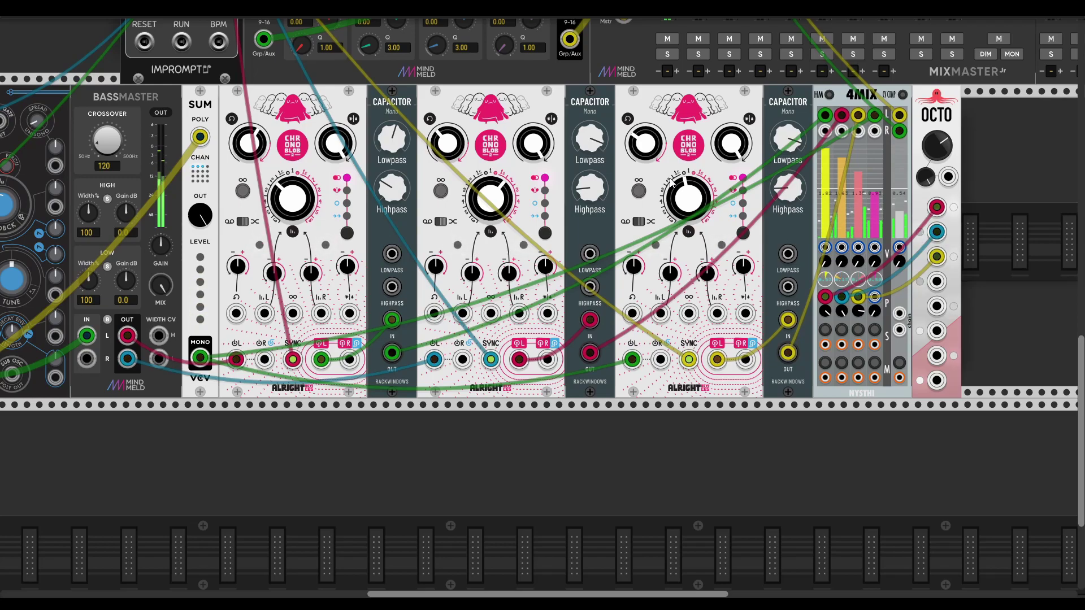
mouse_move(398, 154)
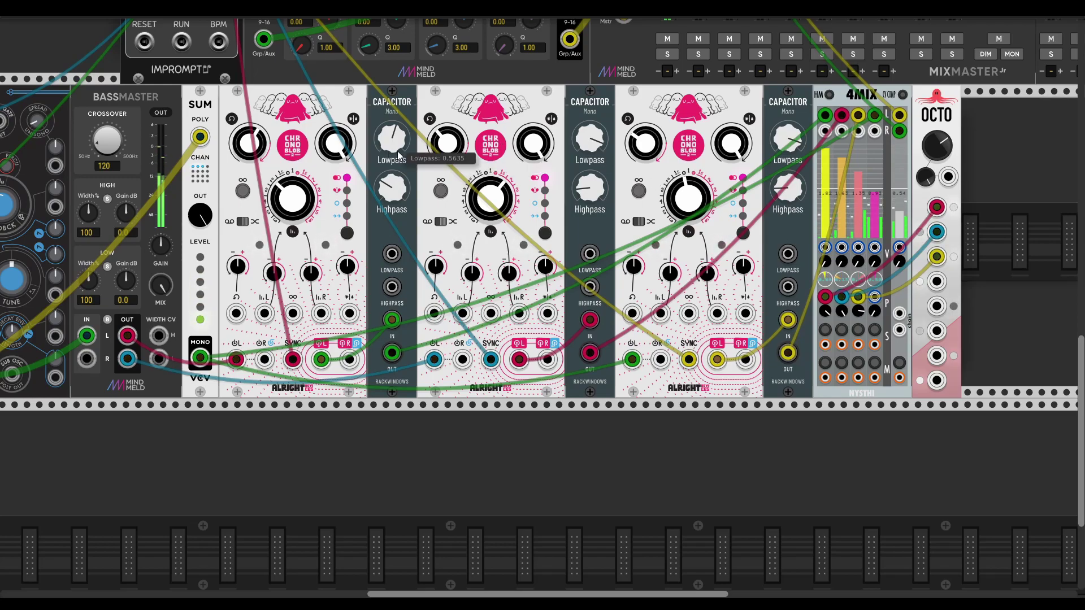
left_click_drag(398, 154, 393, 177)
left_click_drag(395, 136, 395, 122)
mouse_move(590, 138)
left_mouse_down()
mouse_move(592, 177)
mouse_move(590, 149)
left_mouse_up()
left_click_drag(394, 143, 395, 199)
Adjust the Highpass and Lowpass knobs of the third Capacitor, lowering its lowpass setting
scroll(677, 174, "right", 3)
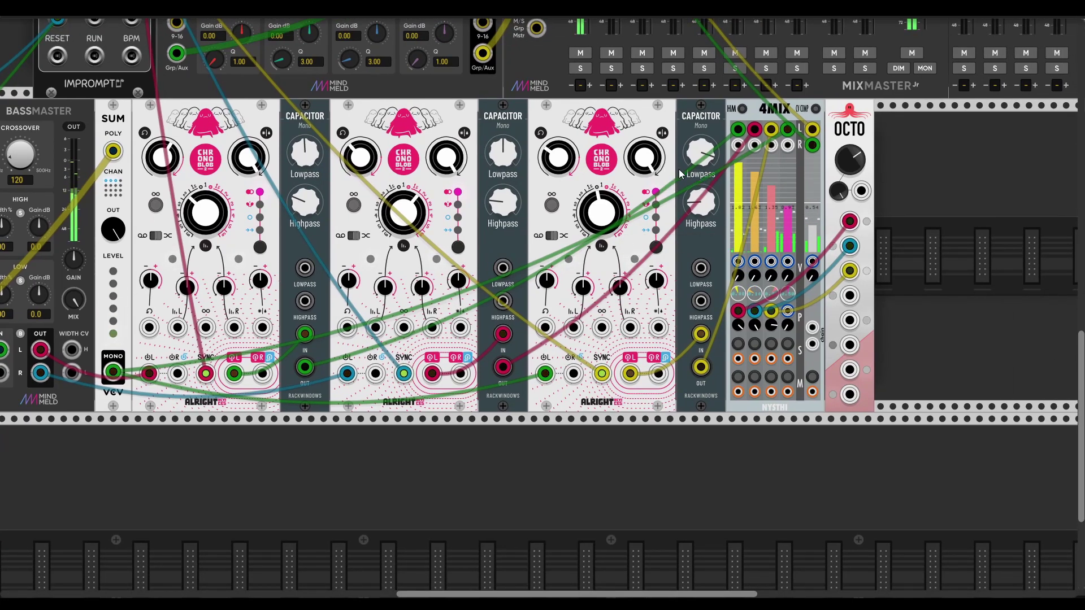
left_click_drag(701, 202, 701, 209)
mouse_move(701, 152)
left_mouse_down()
mouse_move(700, 199)
mouse_move(701, 164)
left_mouse_up()
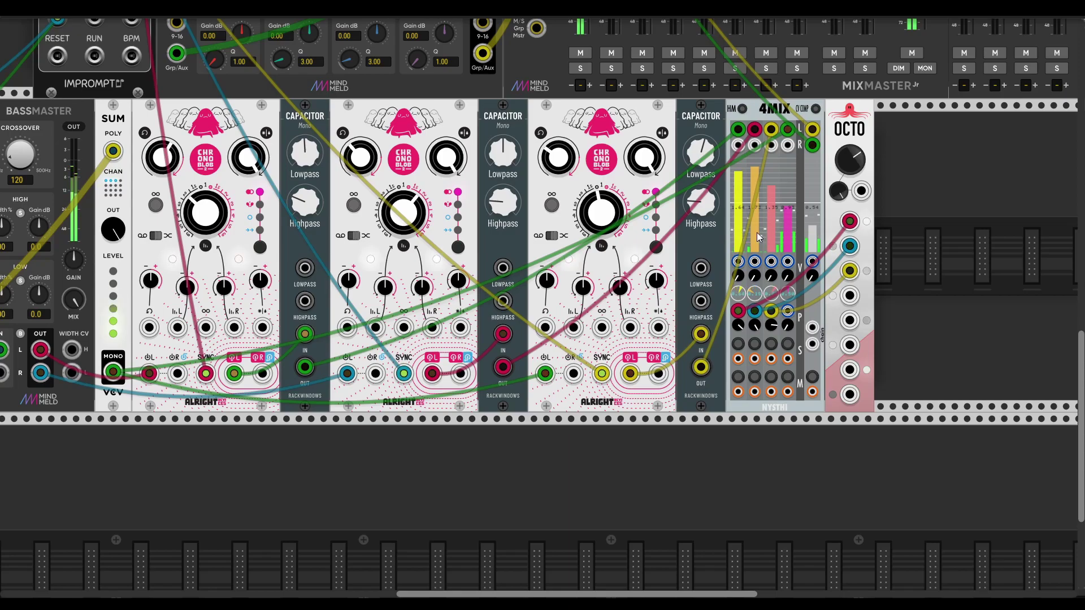
Disconnect the three Octo cables from the 4MIX pan inputs
scroll(783, 238, "right", 4)
scroll(811, 242, "left", 1)
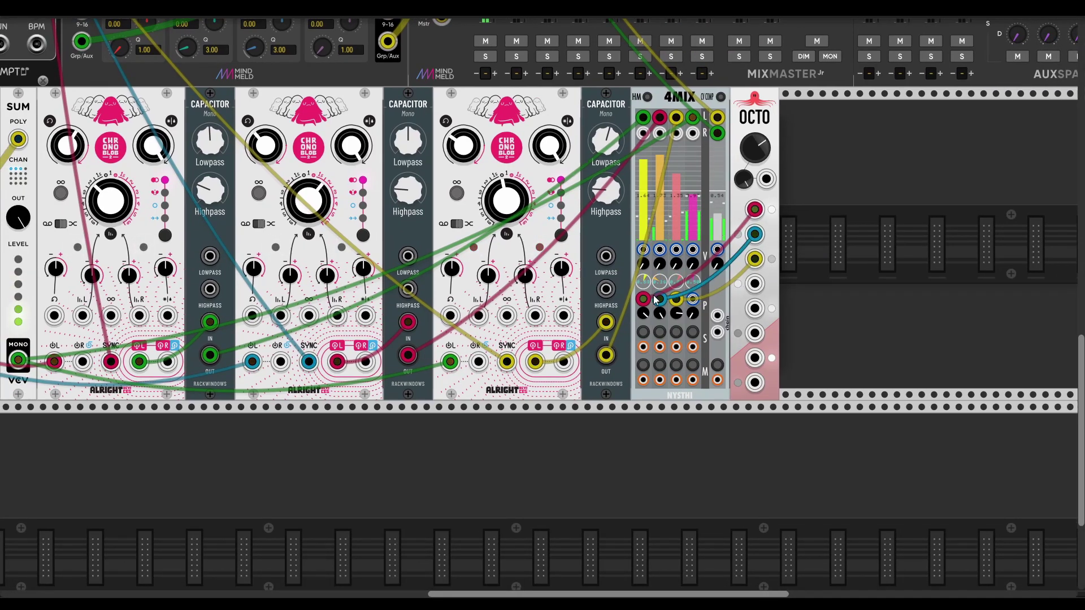
left_click_drag(643, 299, 651, 307)
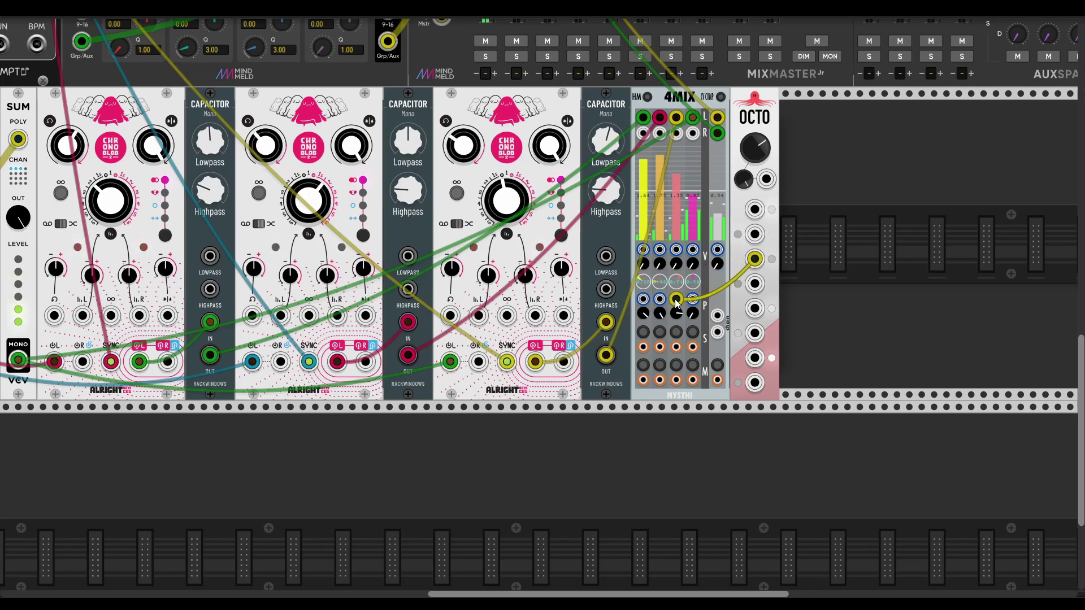
Examine the filter delay path from modulo and Palette through BassMaster and Sum to the Chronoblob delays
scroll(791, 257, "up", 1)
scroll(791, 257, "left", 1)
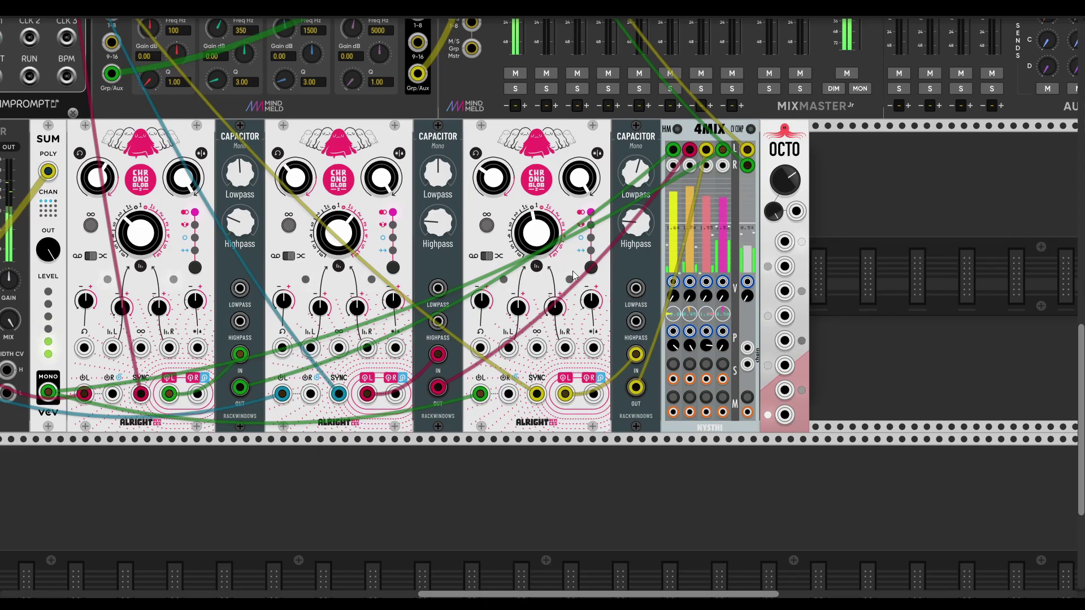
scroll(605, 258, "left", 10)
scroll(559, 181, "down", 2)
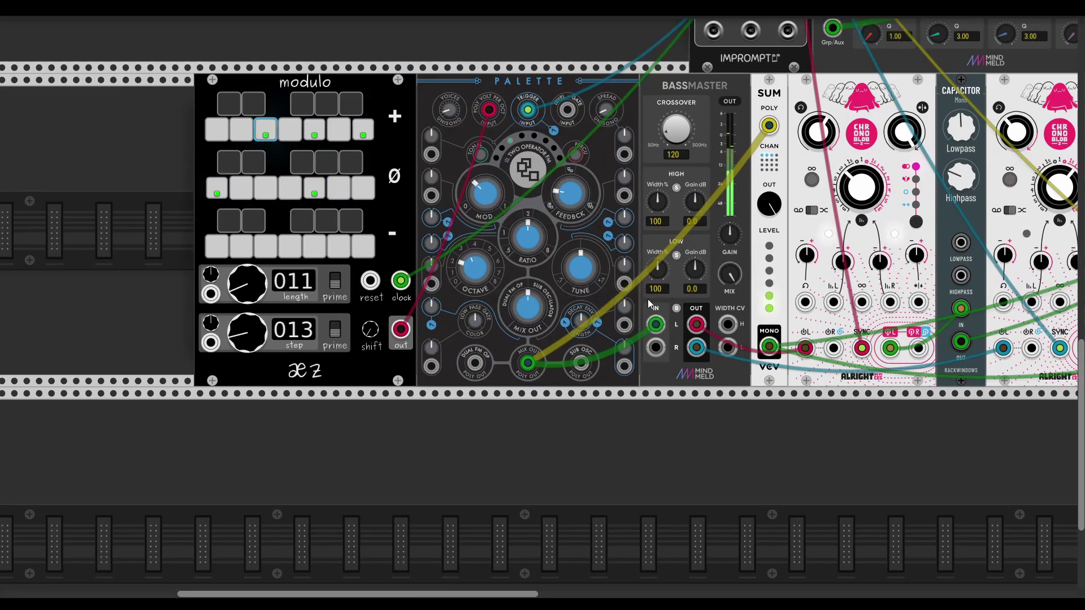
scroll(647, 300, "right", 6)
scroll(647, 299, "up", 2)
scroll(632, 303, "left", 6)
scroll(632, 303, "right", 6)
Retune the Lowpass and Highpass knobs across all three Capacitor filters to vary the sound of each delay
left_click_drag(563, 182, 563, 148)
left_click_drag(559, 229, 559, 234)
left_click_drag(757, 180, 758, 146)
left_click_drag(757, 229, 757, 224)
left_click_drag(953, 177, 953, 181)
left_click_drag(953, 229, 954, 220)
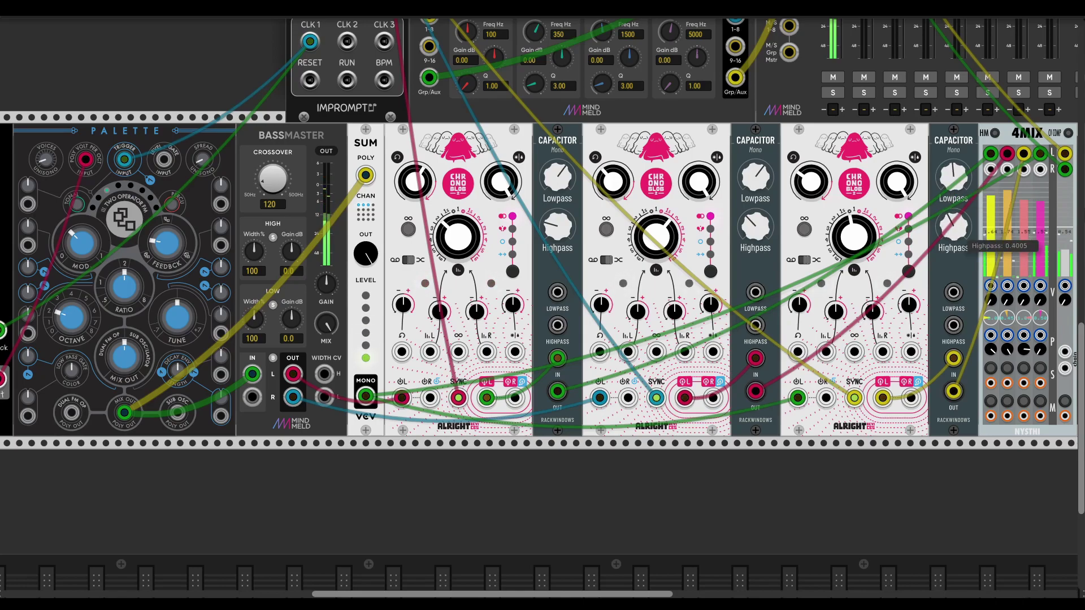
left_click_drag(954, 181, 955, 154)
left_click_drag(954, 230, 955, 247)
left_click_drag(557, 176, 557, 186)
Examine the retuned filter delay patch from modulo and Palette across the three delay lines to 4MIX and Octo
scroll(589, 348, "left", 3)
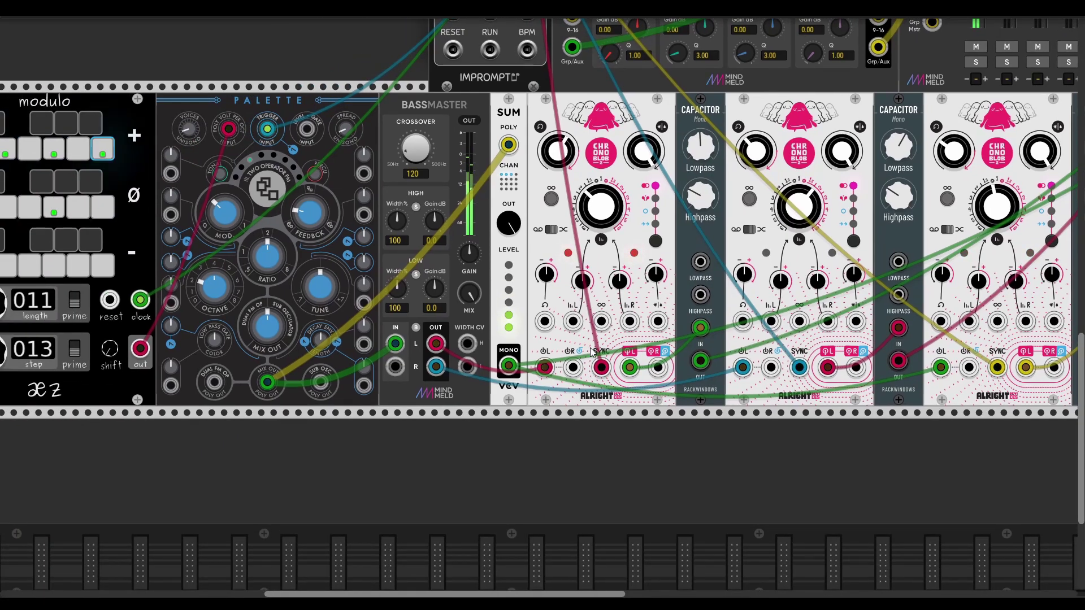
scroll(615, 339, "right", 10)
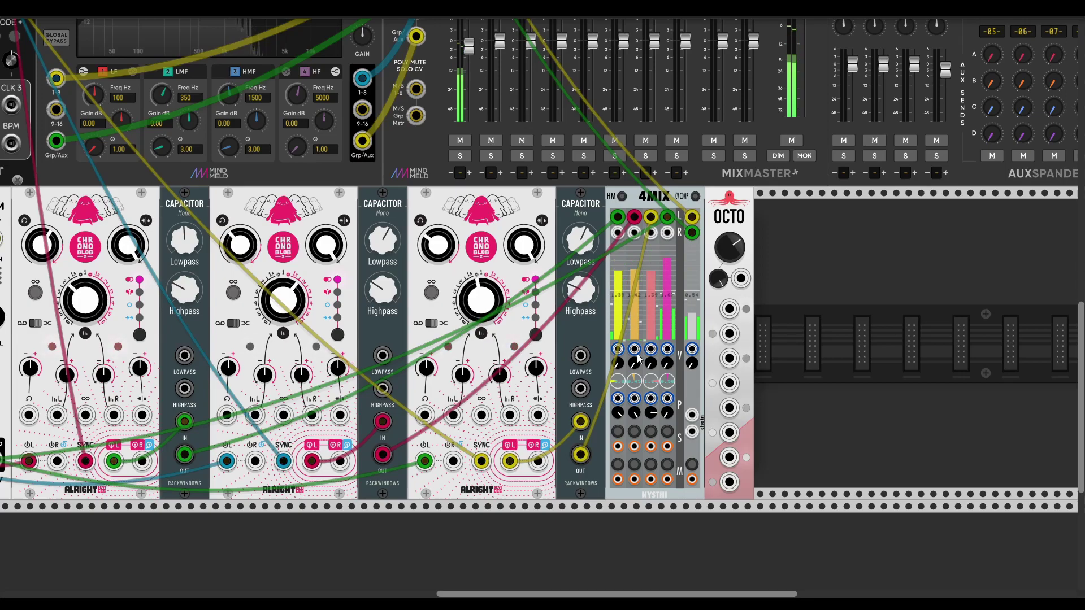
scroll(635, 359, "left", 6)
scroll(565, 333, "left", 3)
scroll(565, 334, "down", 1)
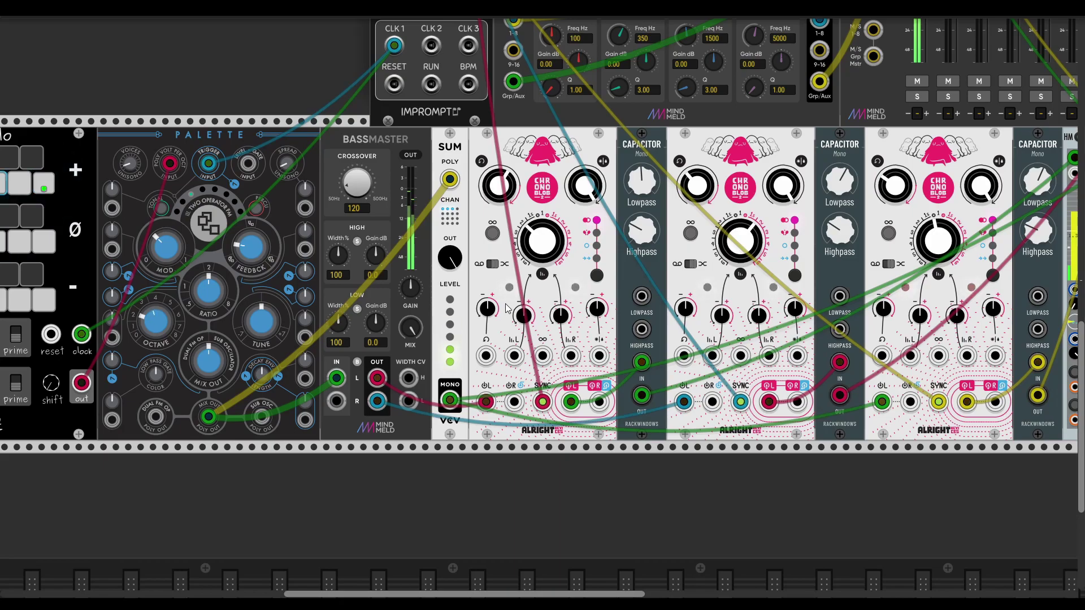
scroll(664, 311, "right", 5)
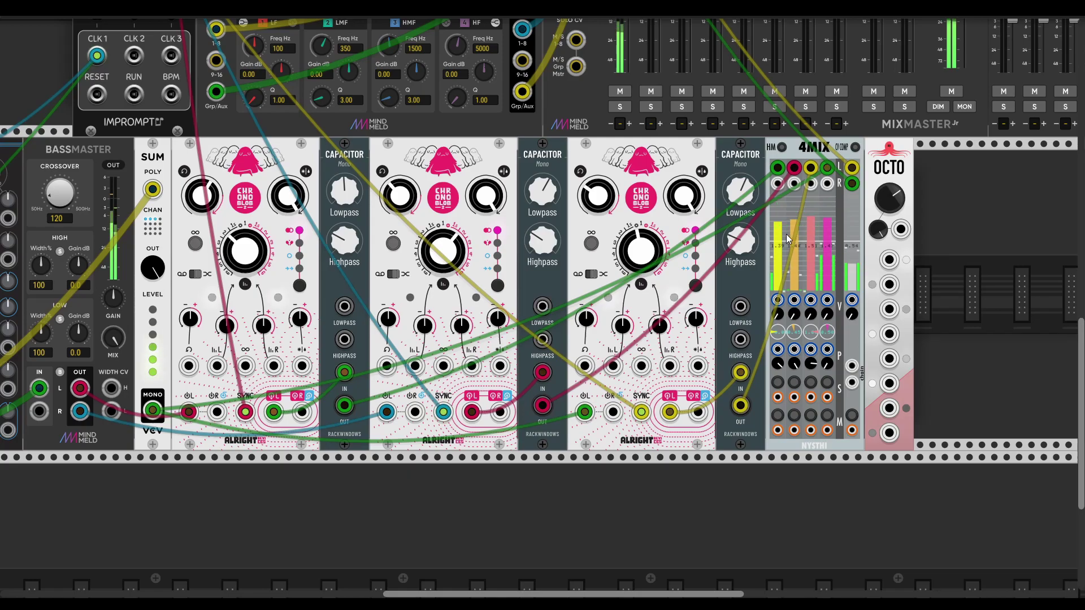
scroll(783, 236, "left", 2)
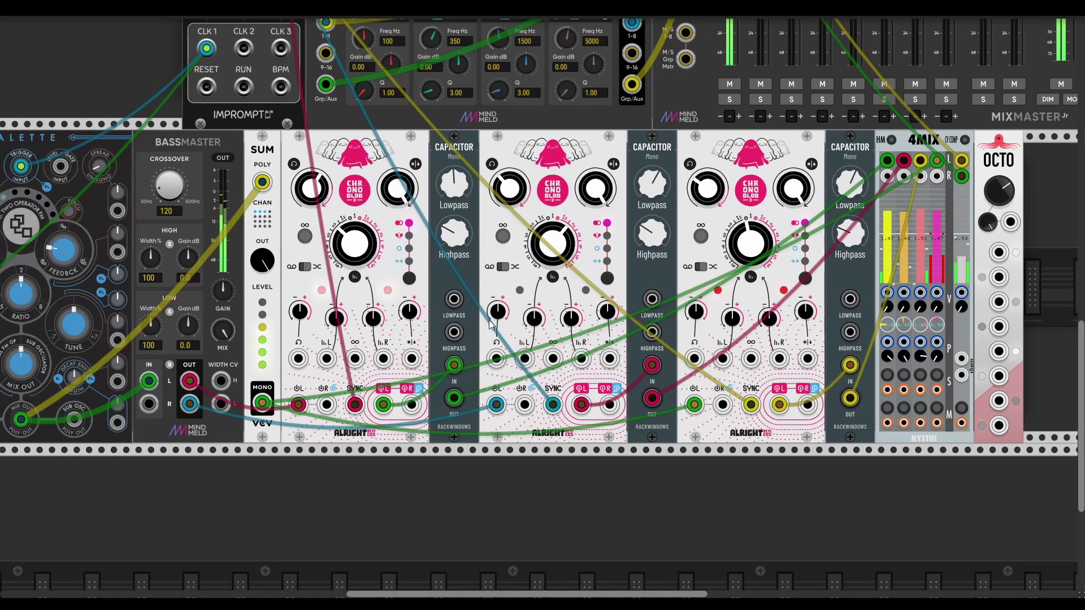
scroll(510, 326, "down", 2)
scroll(534, 324, "left", 2)
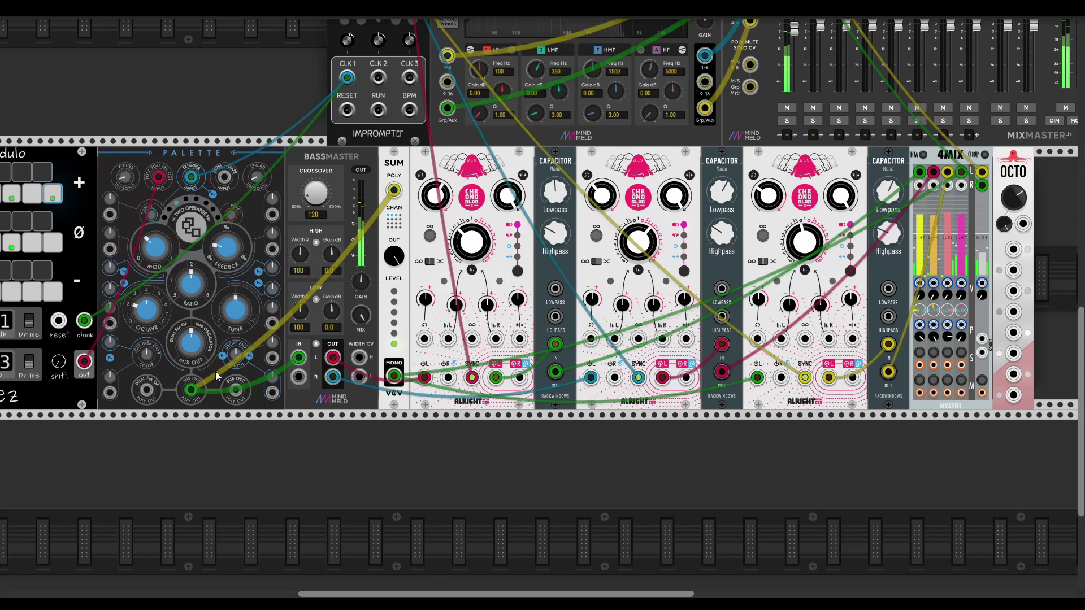
Open the patch that recreates Ableton's Velocity device and mute the MixMaster Jr master output
left_click(11, 7)
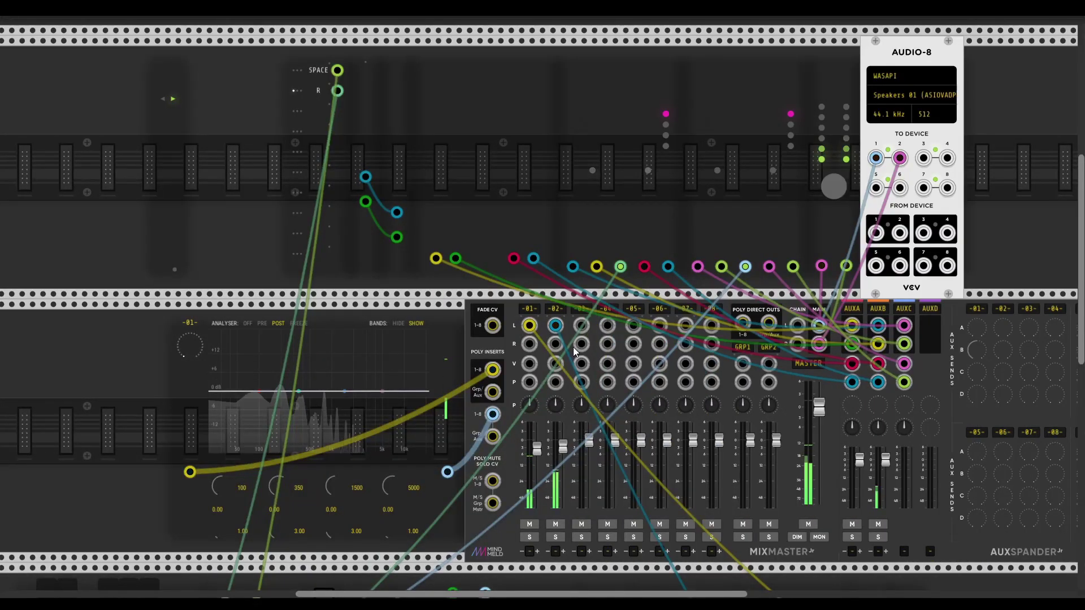
scroll(542, 305, "down", 10)
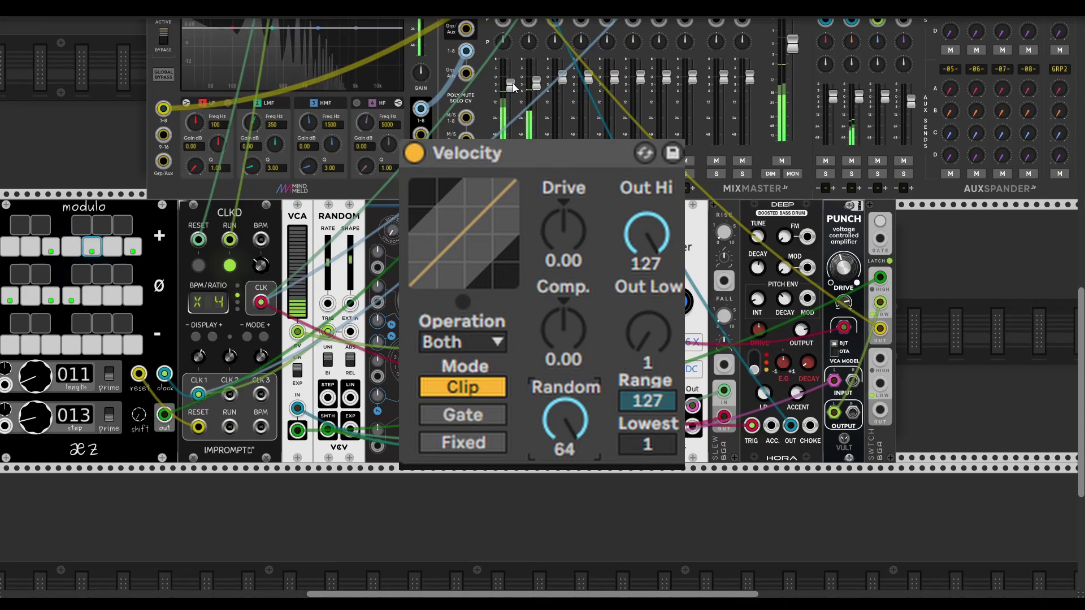
left_click(781, 162)
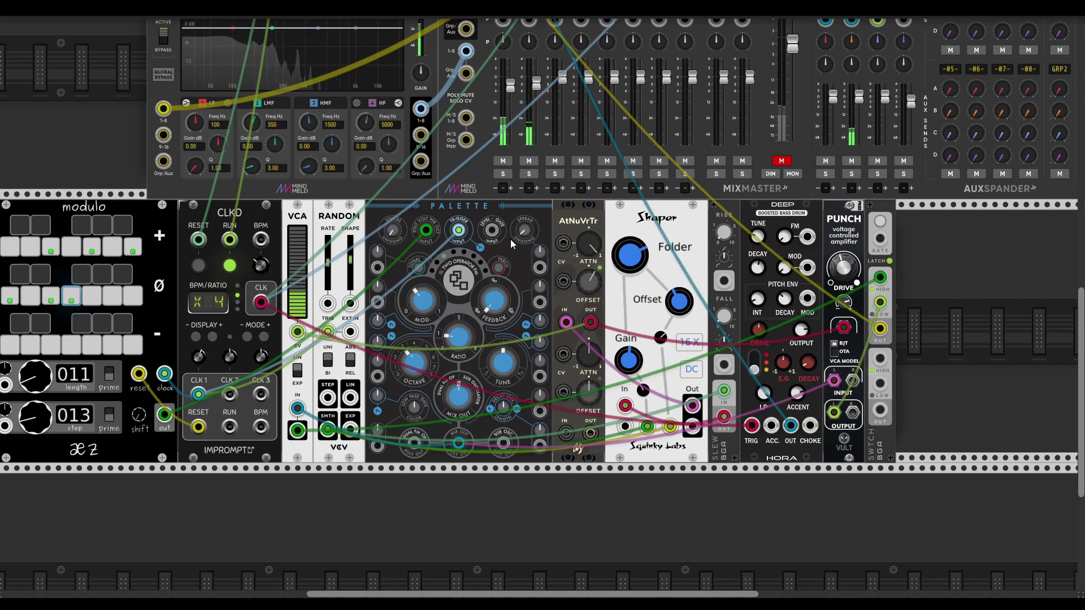
Examine the velocity patch's lower row from modulo, CLKD, VCA and Random through Palette, AtNuVrTr and Shaper to Punch
scroll(551, 269, "down", 3)
scroll(551, 268, "left", 3)
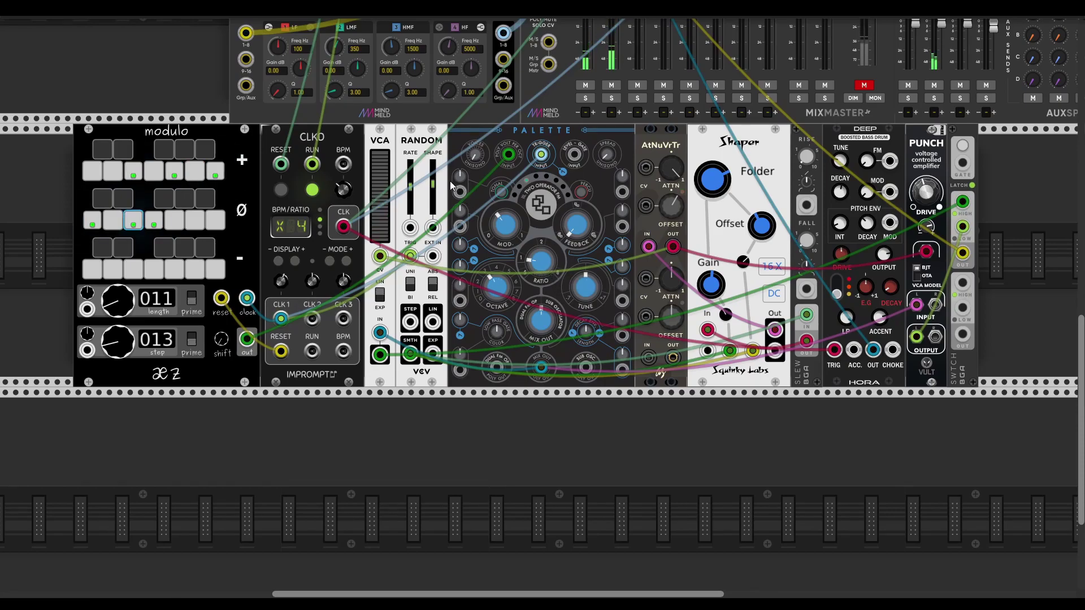
scroll(452, 209, "up", 3)
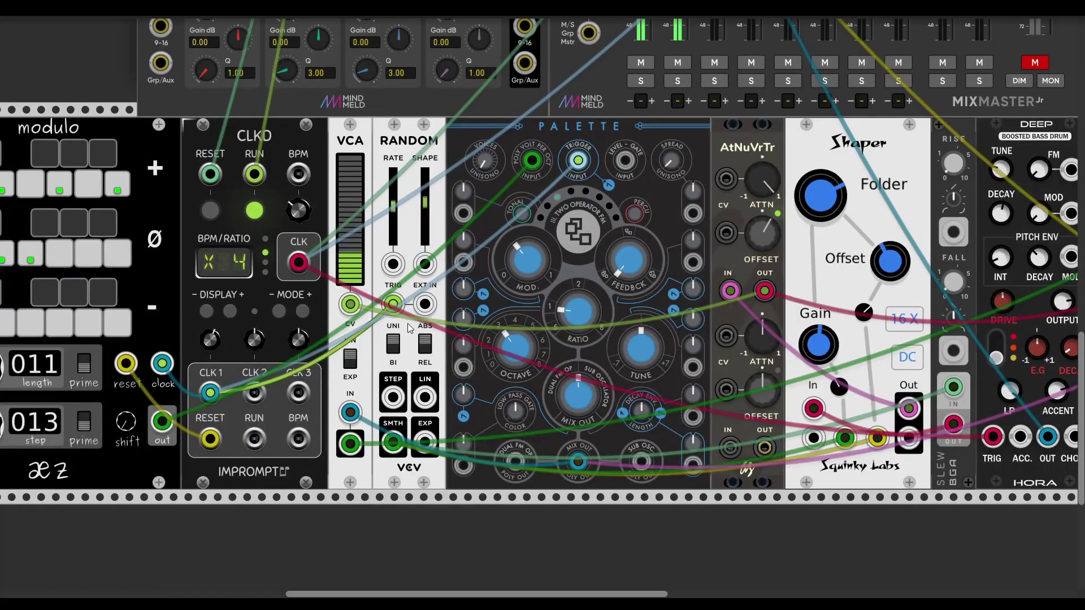
mouse_move(430, 183)
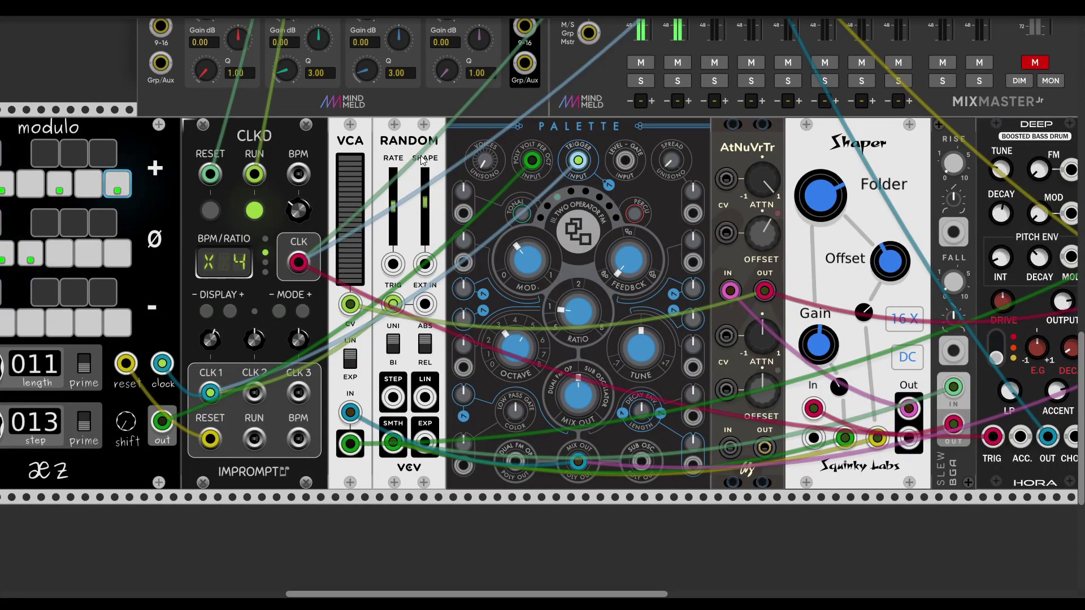
scroll(430, 183, "down", 1)
scroll(430, 183, "right", 1)
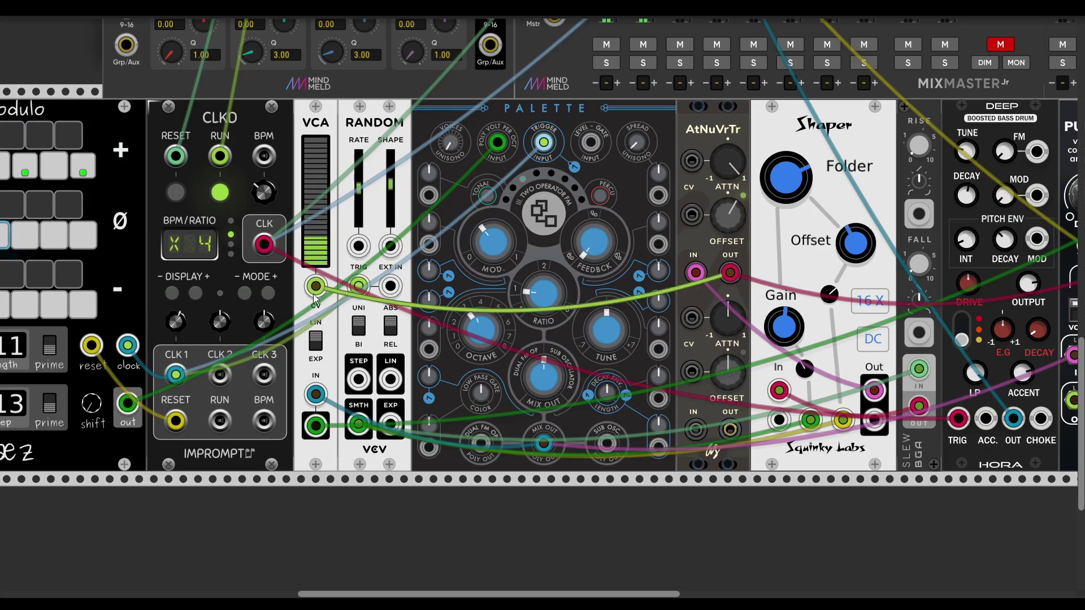
scroll(697, 266, "right", 2)
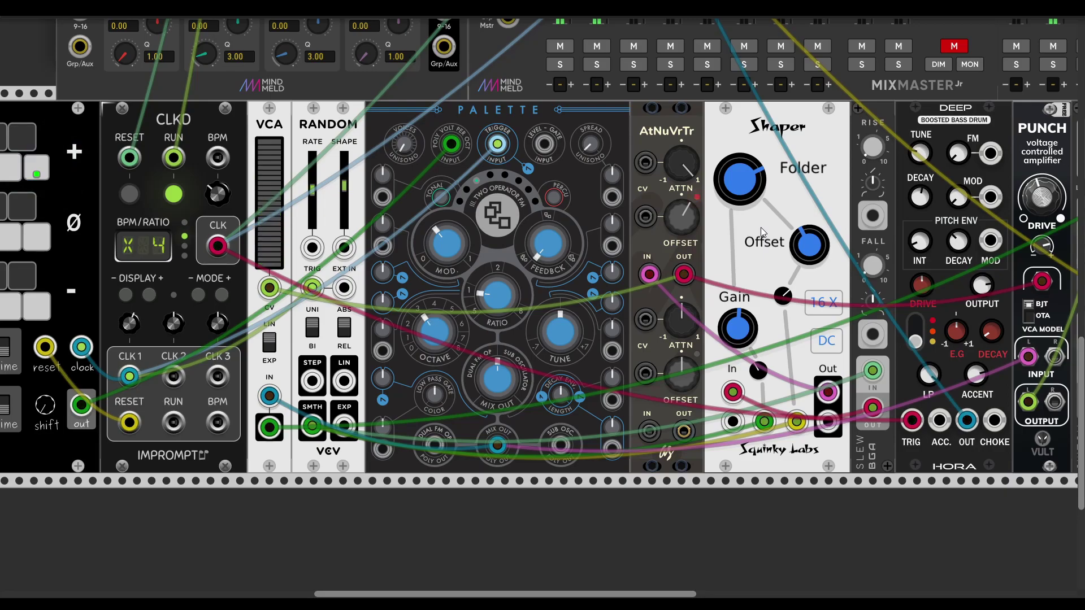
scroll(761, 227, "right", 2)
scroll(749, 233, "right", 3)
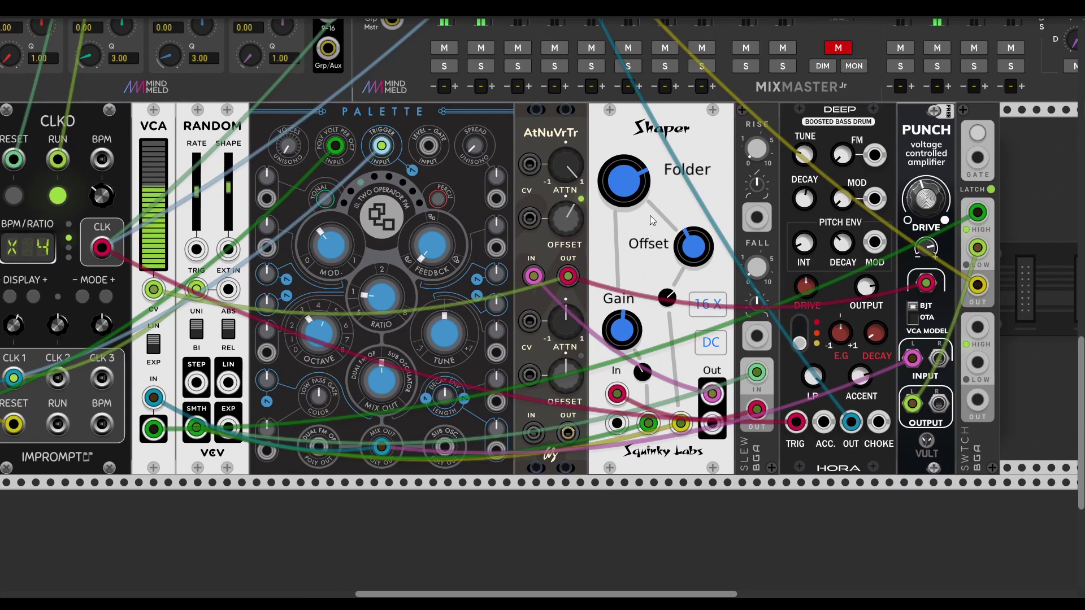
scroll(650, 215, "up", 1)
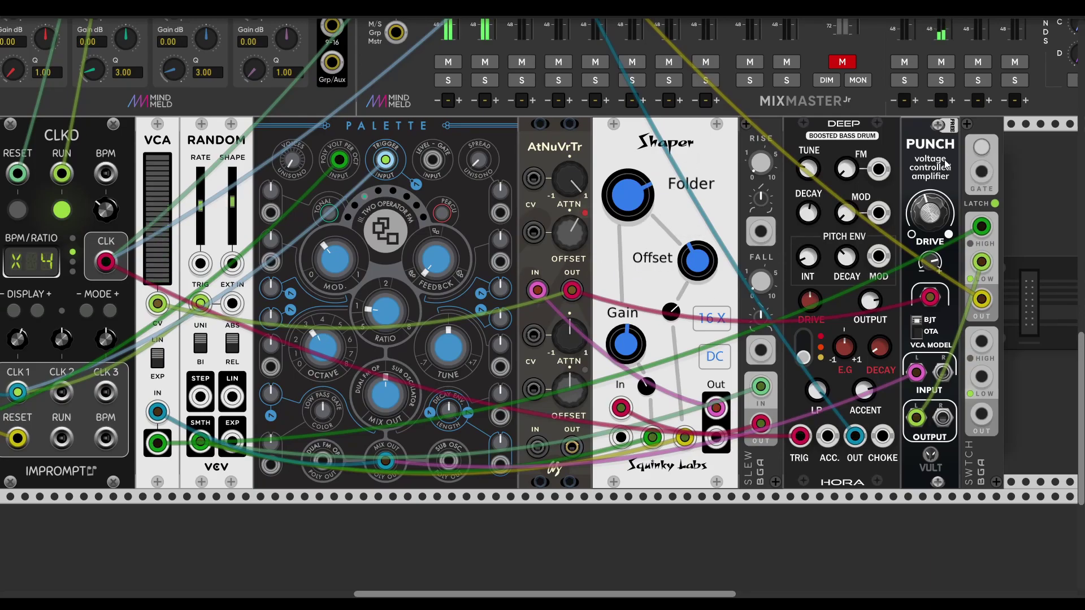
Unmute the MixMaster Jr master output and mute its second channel
scroll(836, 184, "up", 5)
scroll(836, 184, "left", 2)
left_click(884, 164)
left_click(527, 164)
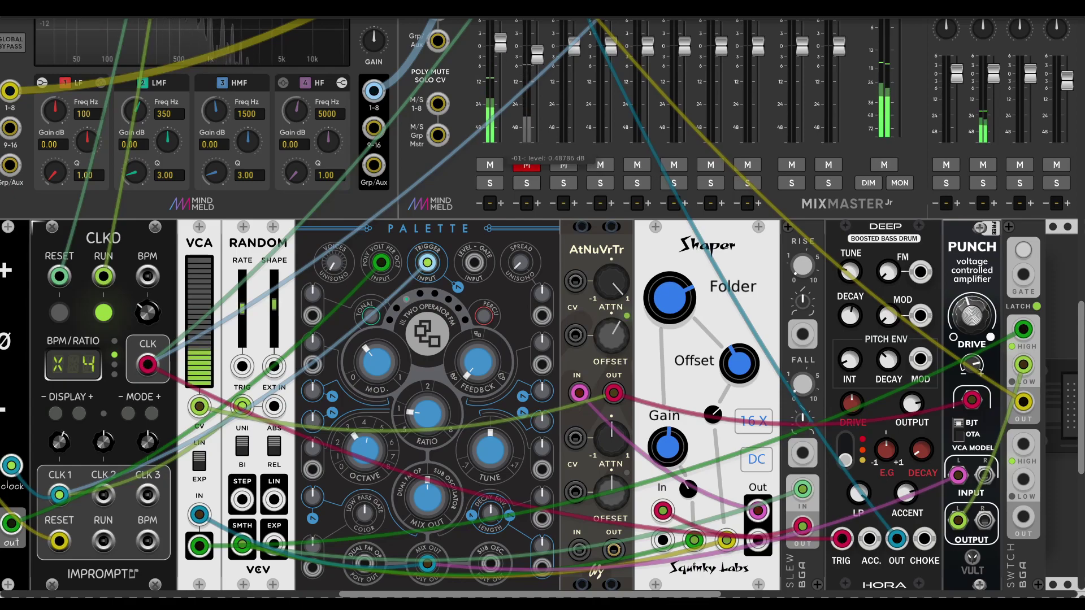
Examine the cable connections from Random and VCA through AtNuVrTr to Shaper and the slew module
scroll(679, 344, "down", 2)
scroll(679, 344, "left", 5)
scroll(679, 344, "up", 1)
scroll(796, 352, "right", 4)
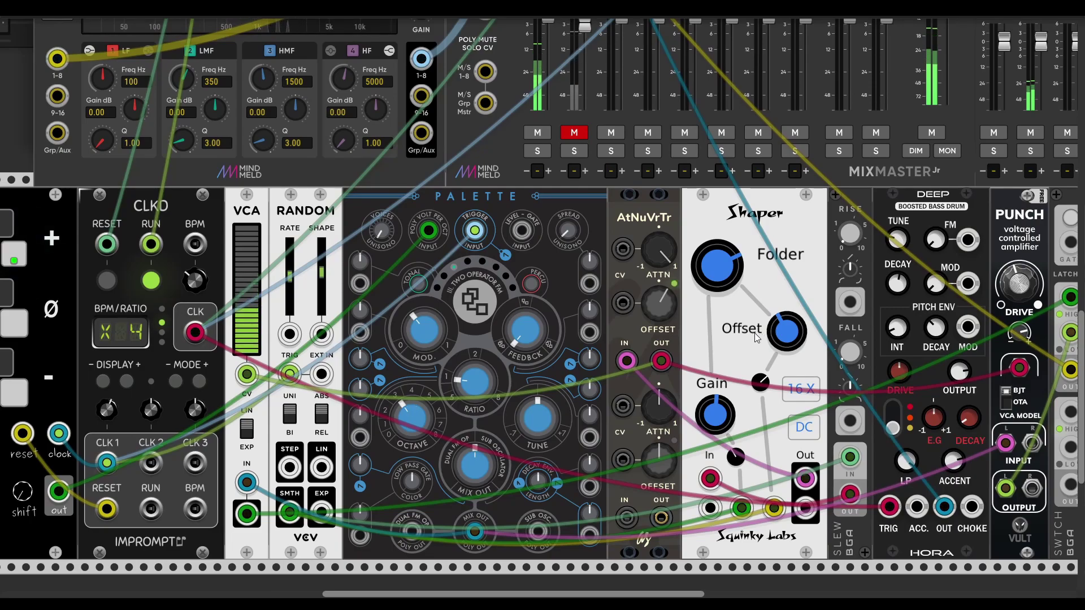
scroll(756, 337, "down", 3)
scroll(756, 337, "left", 1)
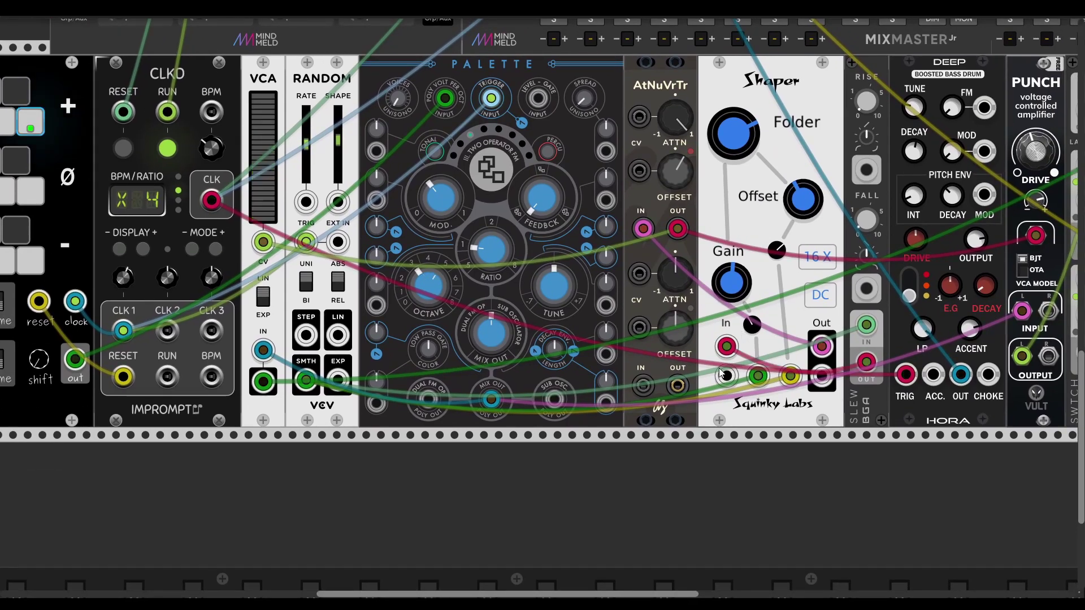
scroll(722, 372, "down", 1)
scroll(722, 371, "right", 1)
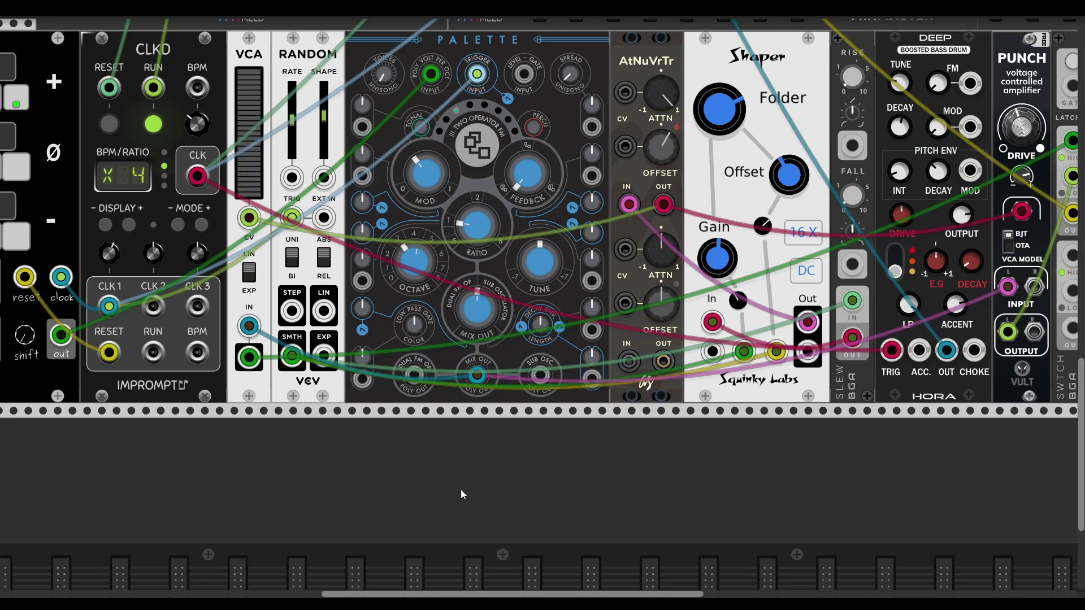
Search the module library for scope and add a VCV Scope in the empty row below Palette
right_click(450, 437)
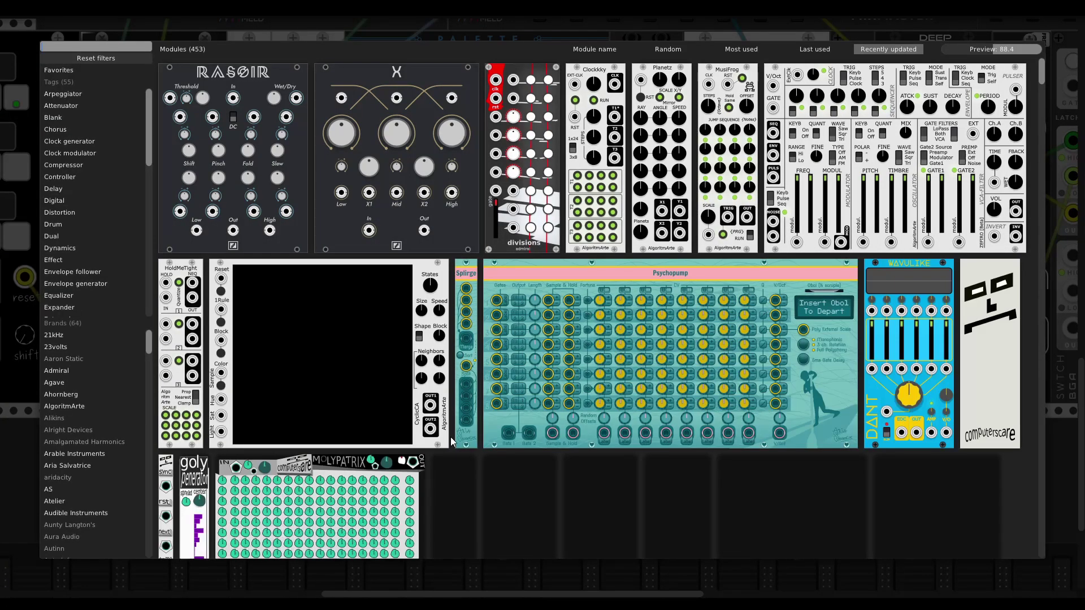
type("scope")
left_click_drag(413, 183, 378, 333)
Connect Scope's X input to Random's SMTH output and turn down Scope's Time knob
scroll(379, 333, "down", 3)
scroll(379, 333, "down", 3)
left_click_drag(403, 559, 298, 198)
left_click_drag(506, 442, 506, 454)
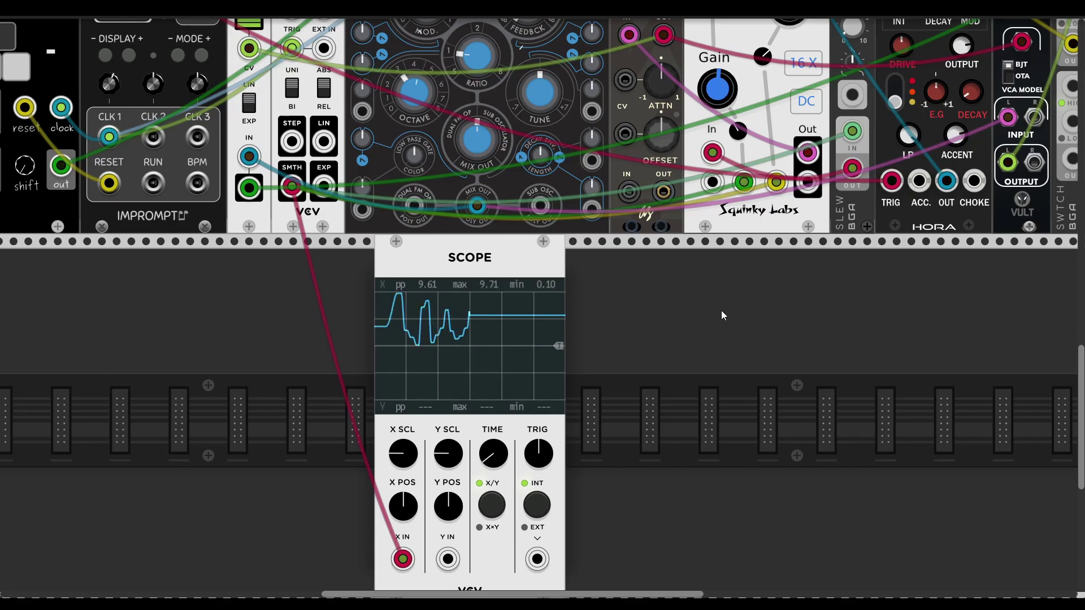
Connect Scope's Y input to Shaper's upper output to compare its waveform with the Random signal
scroll(713, 323, "down", 2)
mouse_move(435, 505)
left_mouse_down()
mouse_move(709, 288)
mouse_move(796, 99)
left_mouse_up()
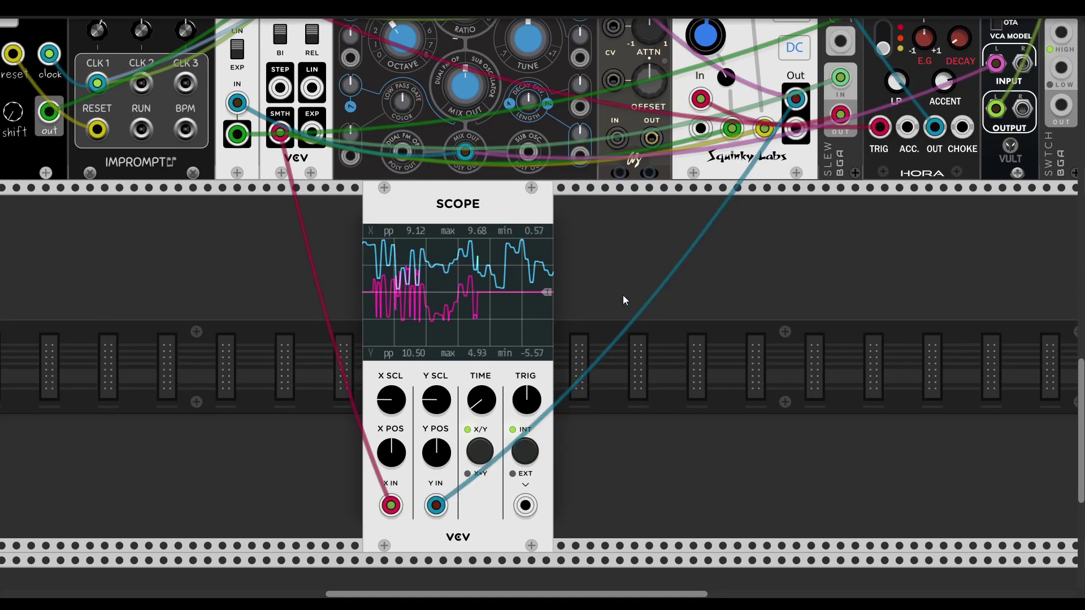
scroll(623, 286, "up", 3)
scroll(621, 337, "up", 4)
scroll(632, 337, "down", 5)
scroll(629, 333, "up", 2)
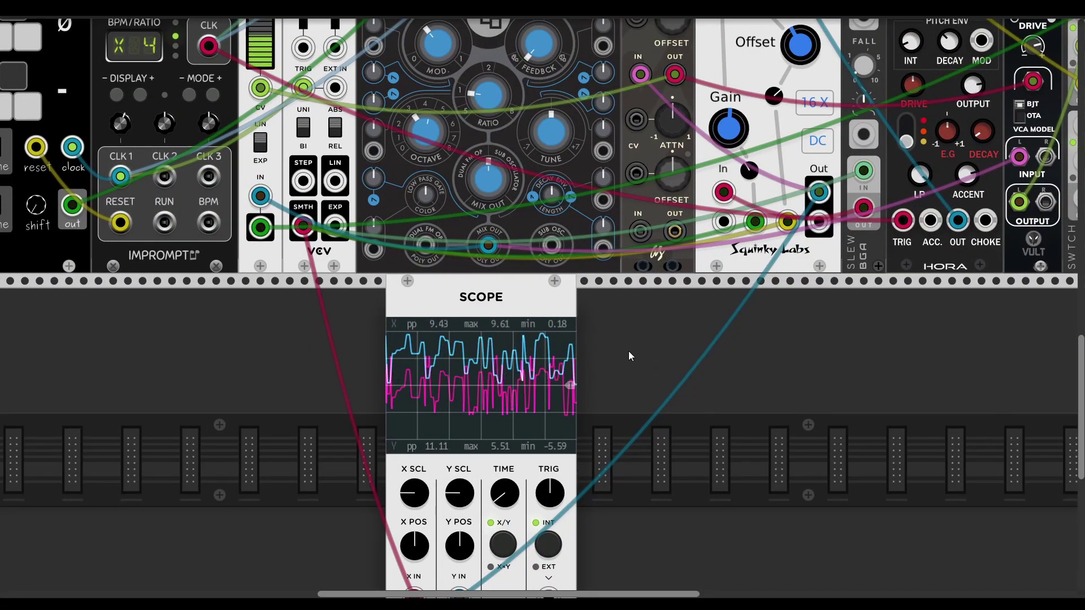
Try Shaper's Full Wave and Crush shapes while watching the scope, and set its gain to -0.825
scroll(633, 339, "up", 1)
scroll(809, 252, "right", 3)
scroll(809, 253, "up", 2)
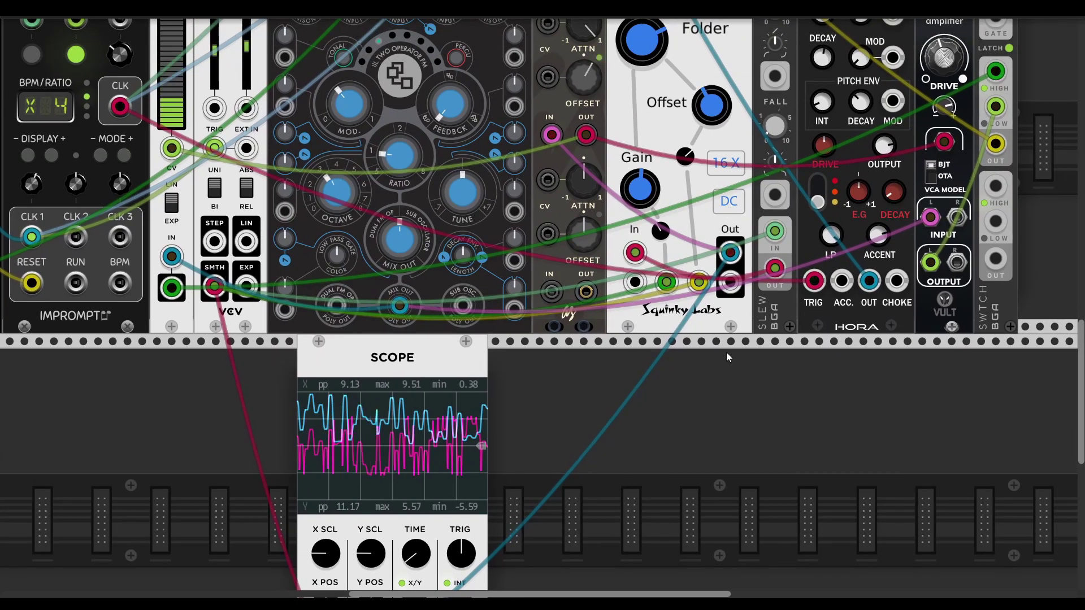
scroll(731, 389, "left", 1)
scroll(731, 388, "down", 1)
scroll(726, 277, "up", 2)
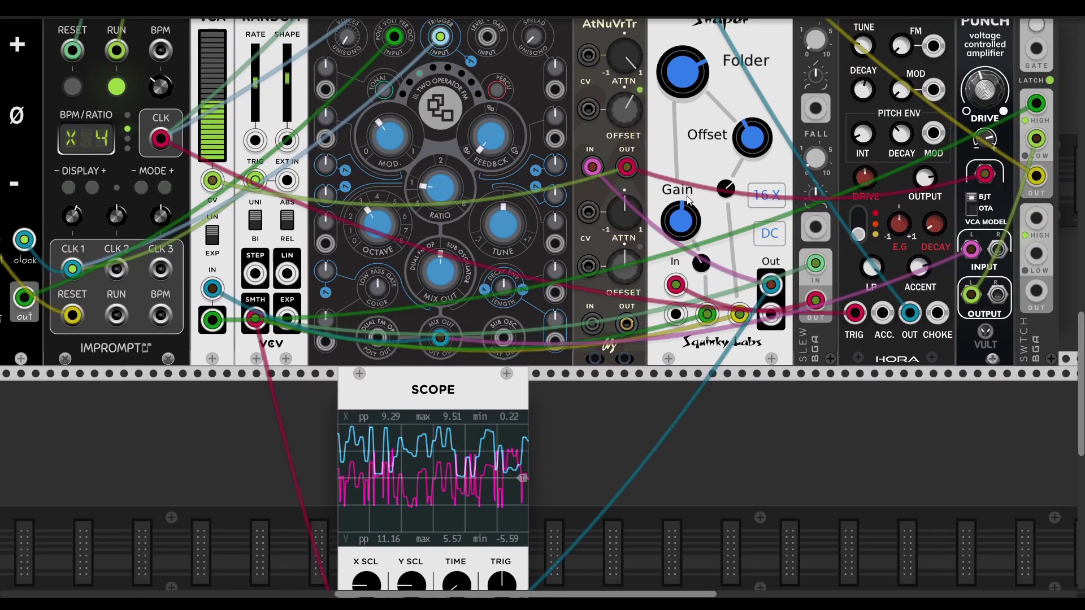
mouse_move(750, 144)
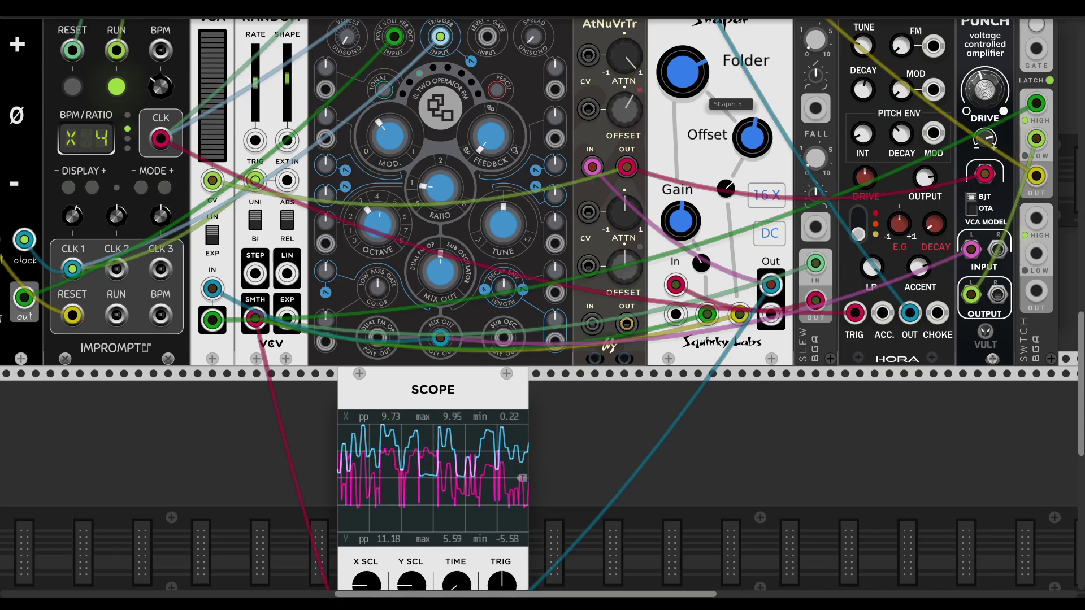
left_click(707, 107)
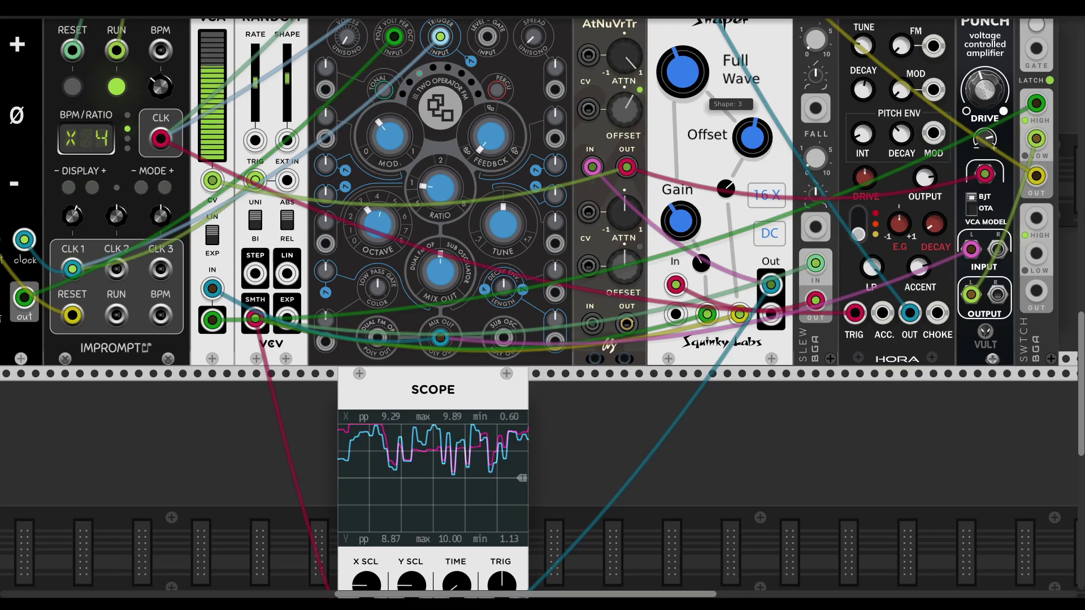
left_click_drag(682, 72, 682, 51)
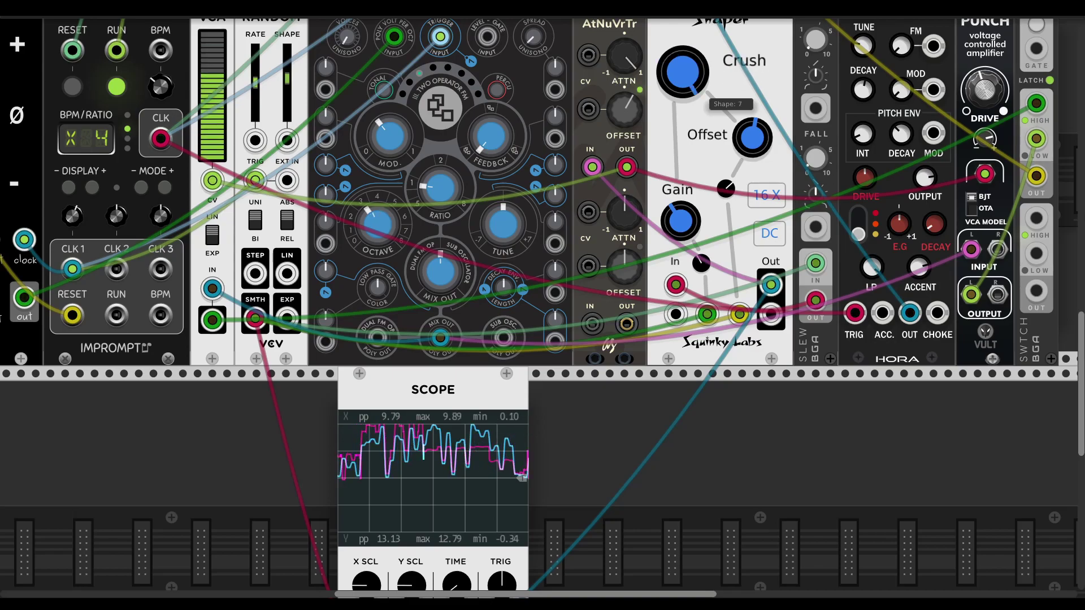
scroll(686, 140, "up", 2)
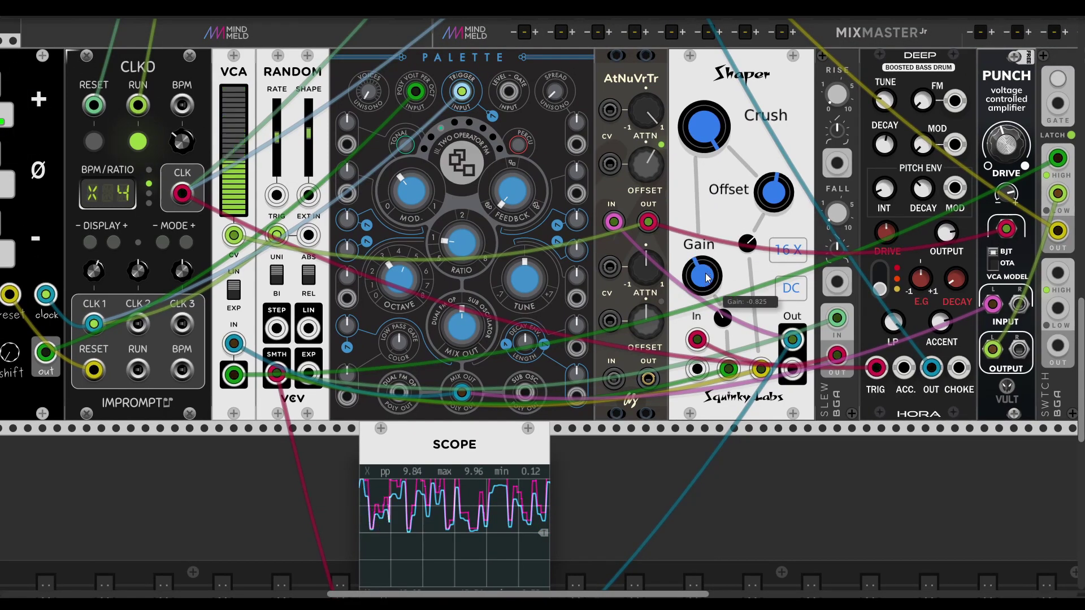
Adjust AtNuVrTr's channel 1 attenuverter and set the channel's offset to about 0.78 V
scroll(734, 195, "down", 1)
scroll(741, 171, "up", 2)
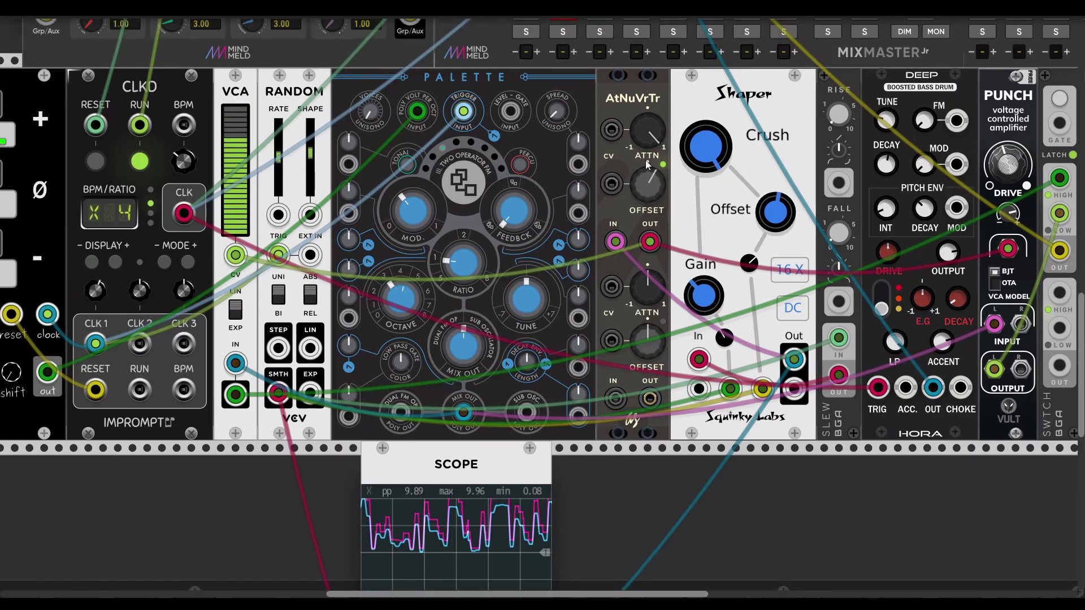
left_click_drag(653, 133, 653, 170)
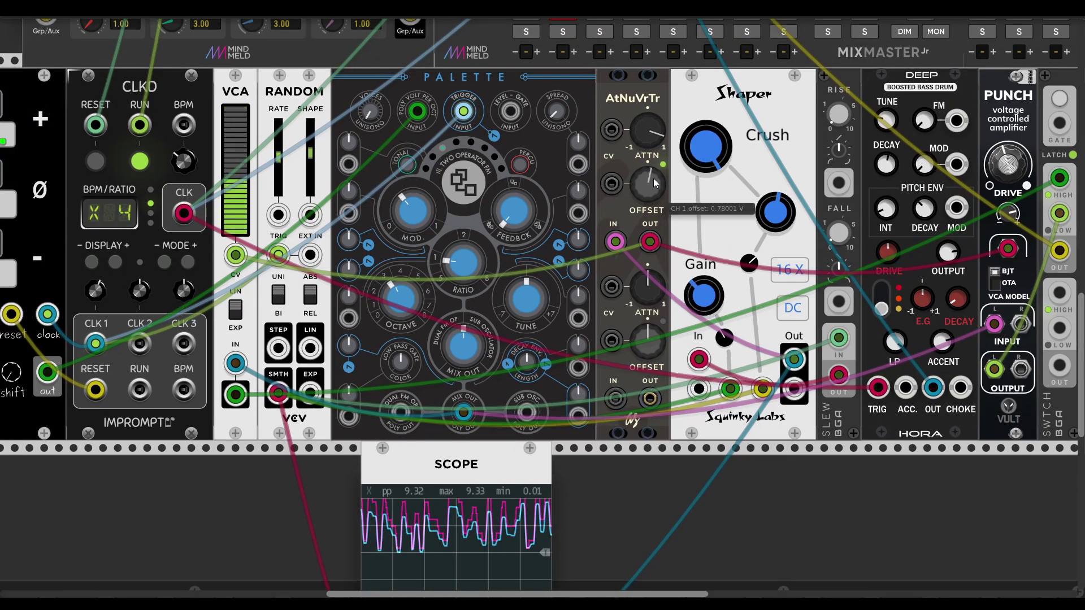
left_click_drag(706, 176, 649, 198)
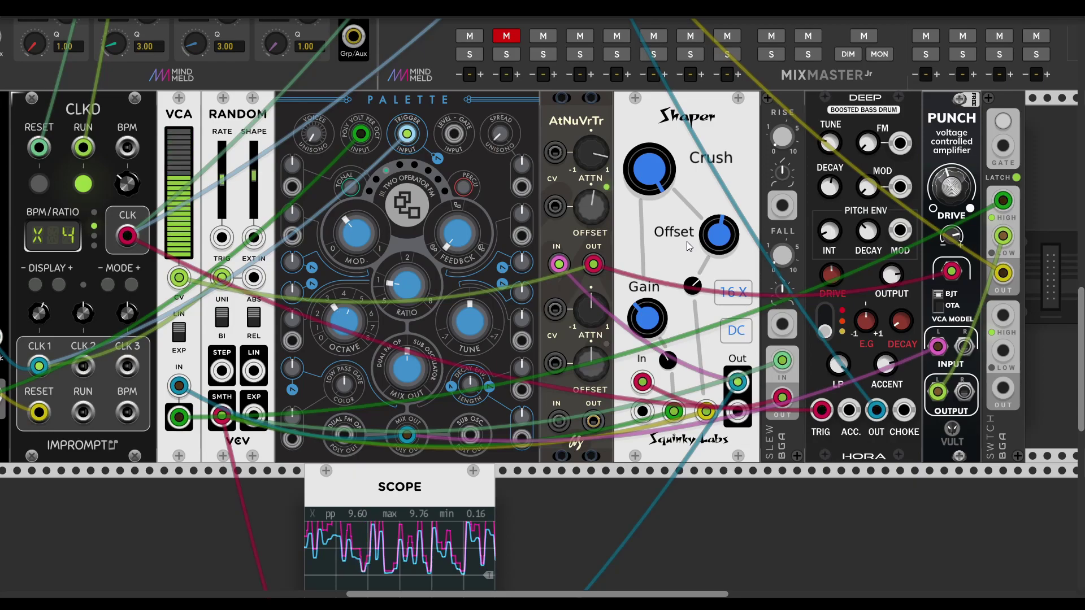
Toggle the Switch module's gate so it outputs the LOW input fed by PUNCH instead of the VCA signal
scroll(686, 242, "right", 3)
scroll(686, 242, "up", 1)
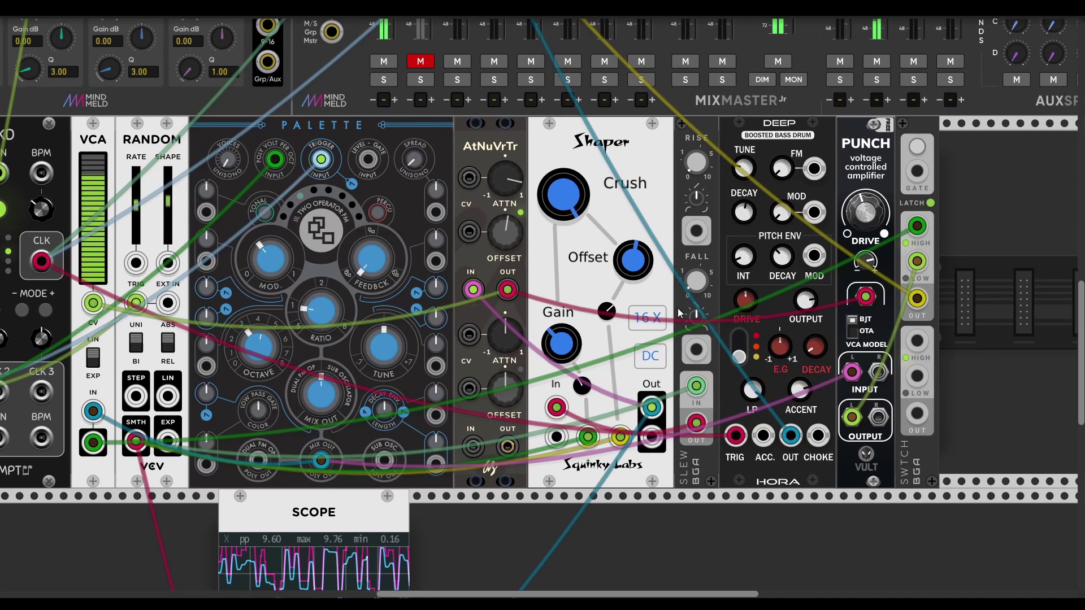
scroll(708, 247, "up", 3)
scroll(709, 263, "left", 1)
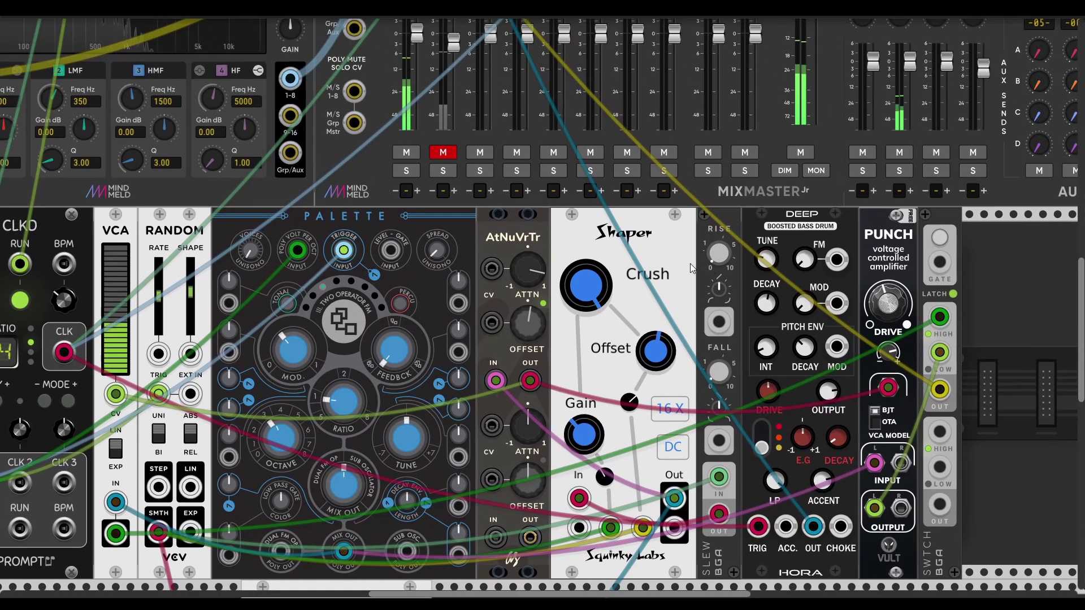
scroll(684, 277, "down", 1)
scroll(685, 277, "right", 1)
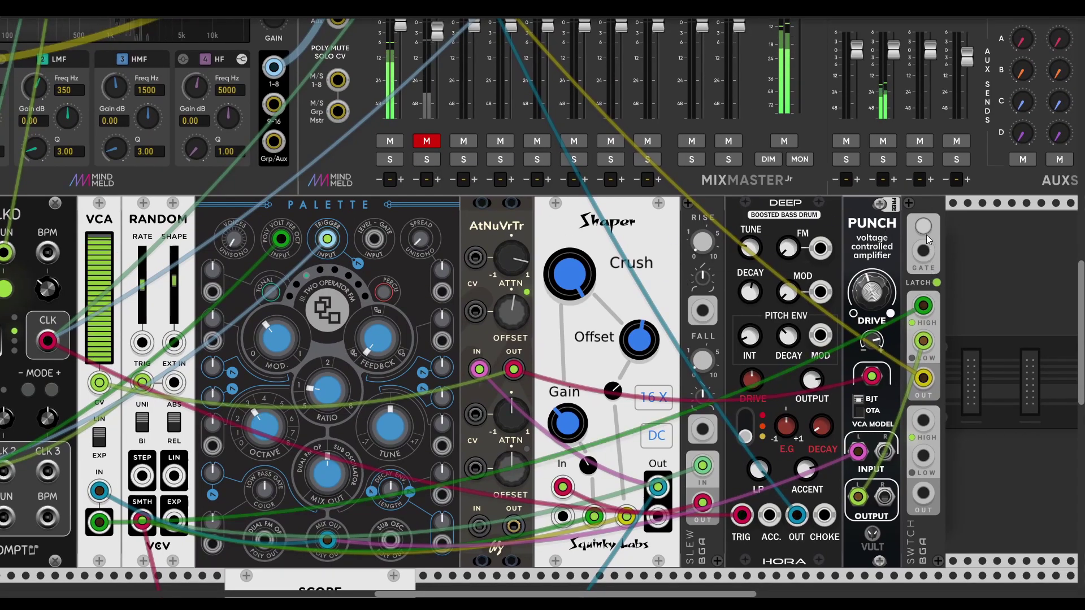
right_click(866, 224)
left_click(860, 218)
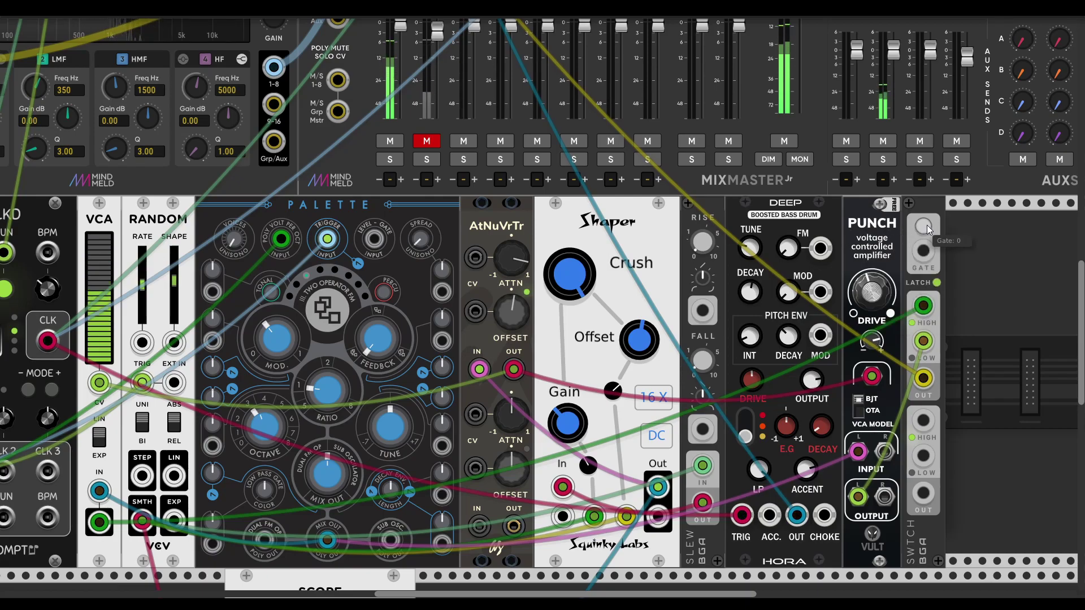
left_click(926, 225)
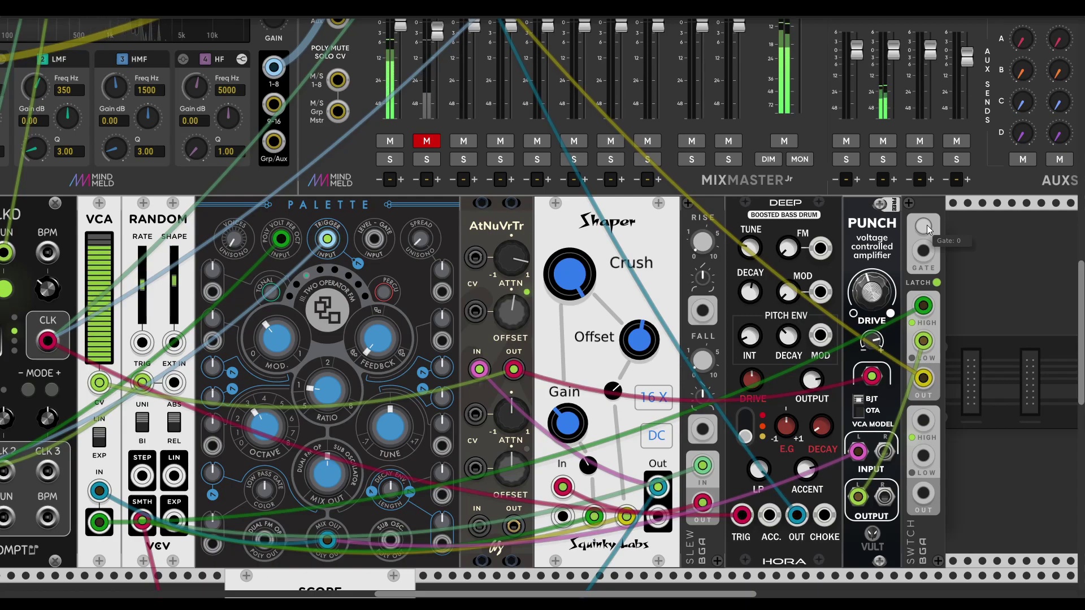
Examine the VCA cable running into the Switch's HIGH input and the VCA model selector on PUNCH
scroll(441, 148, "up", 3)
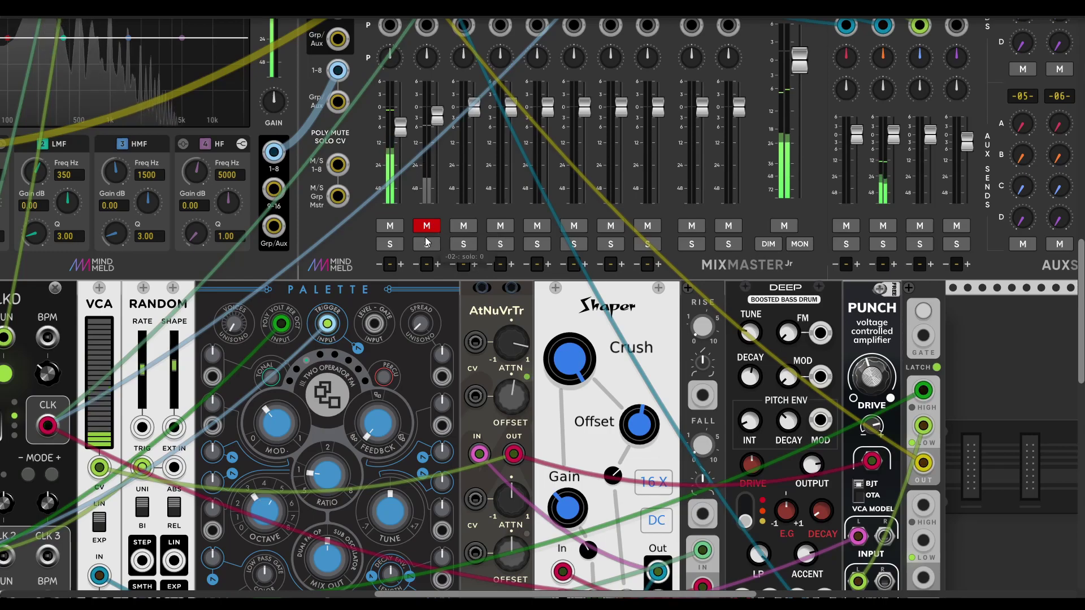
scroll(487, 277, "down", 2)
scroll(486, 277, "right", 2)
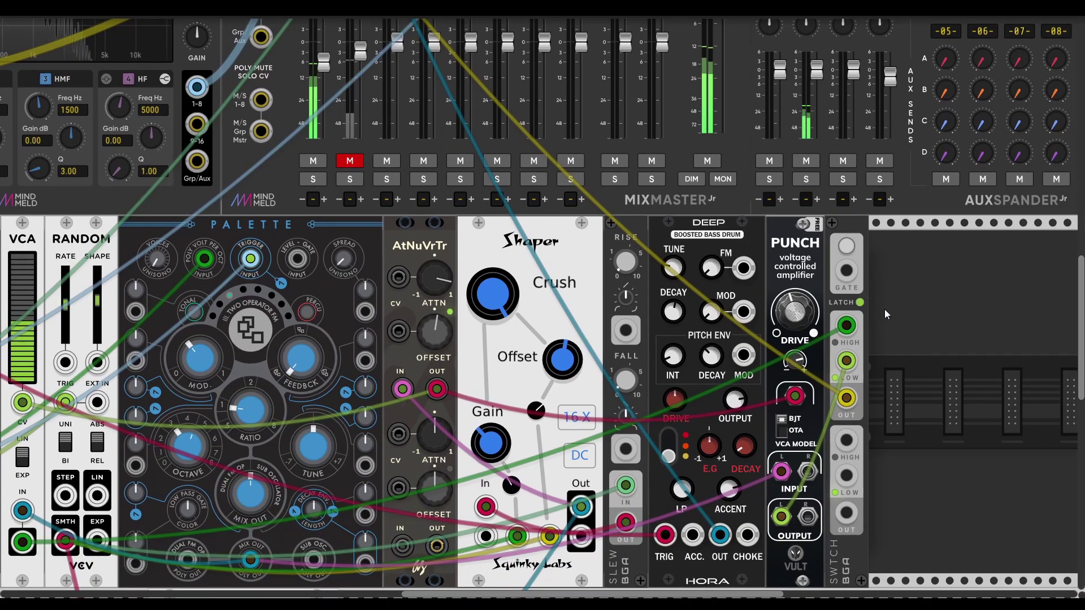
scroll(876, 309, "right", 1)
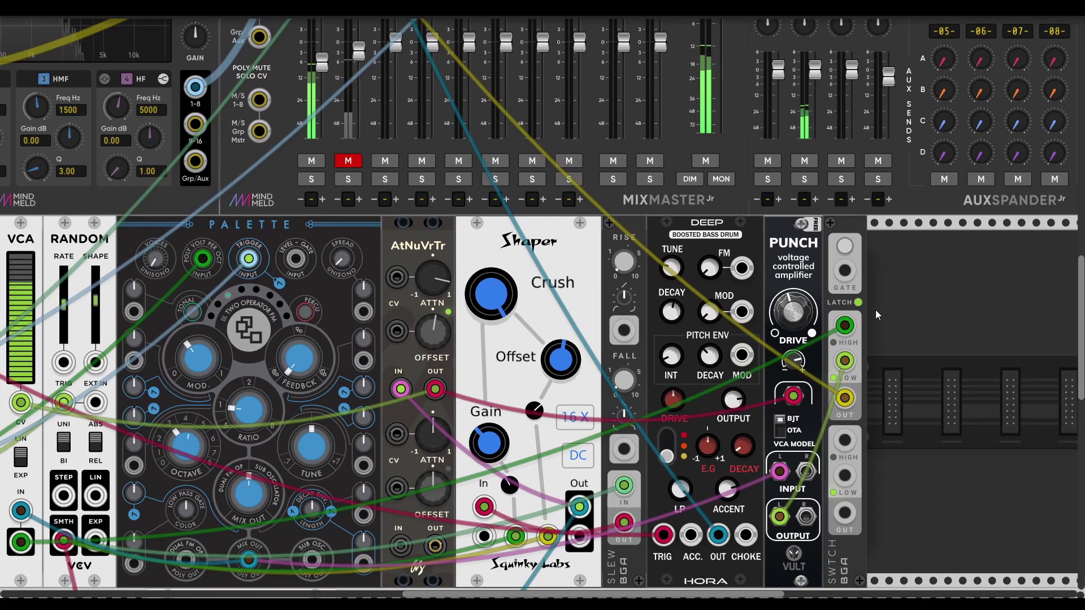
mouse_move(809, 330)
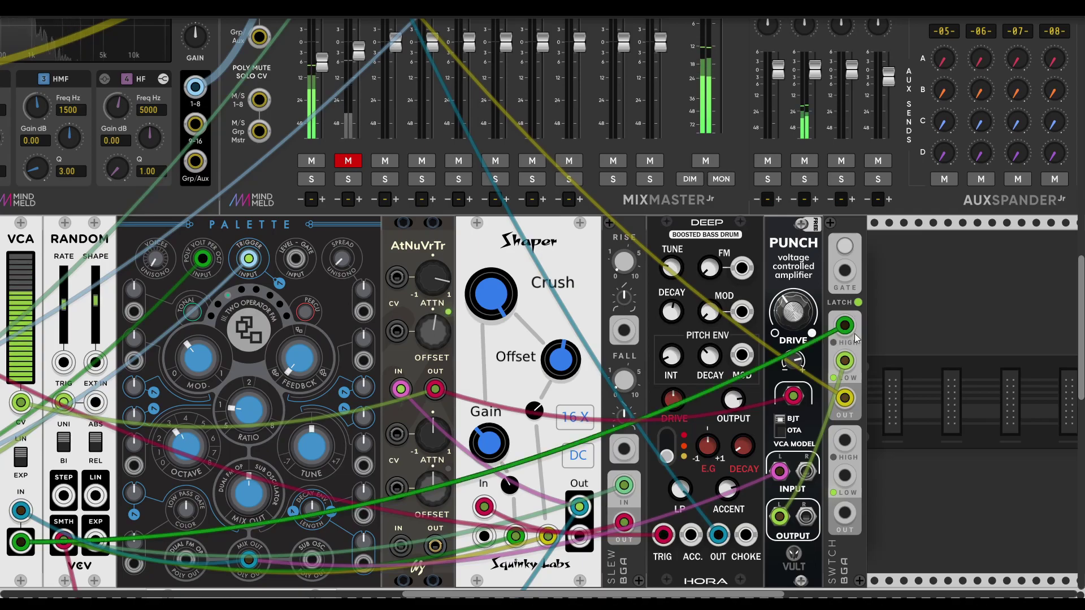
scroll(802, 351, "down", 2)
left_click(781, 367)
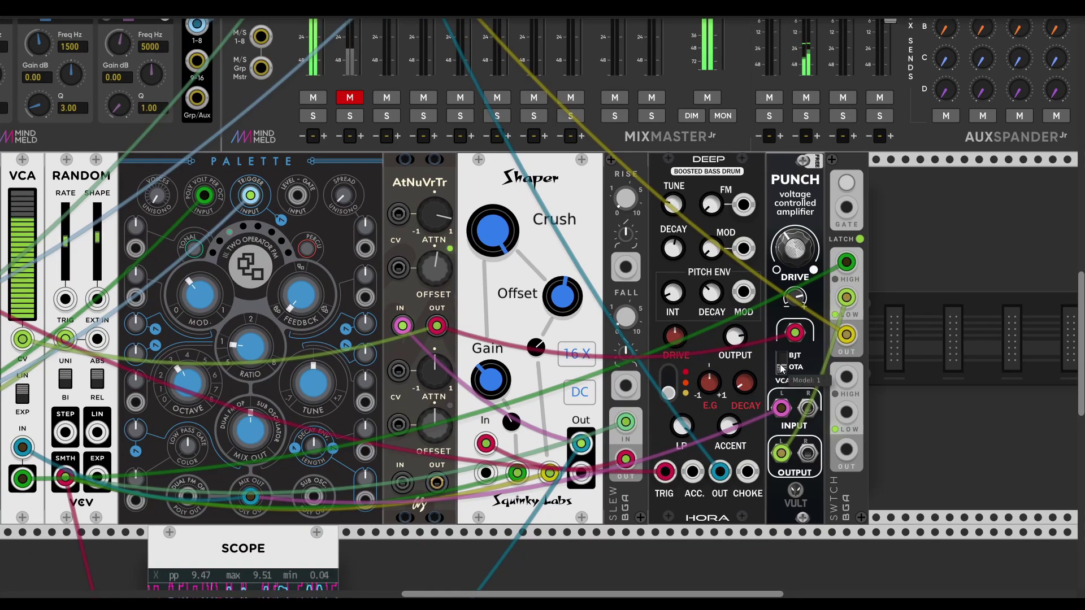
scroll(858, 333, "left", 4)
scroll(859, 334, "down", 1)
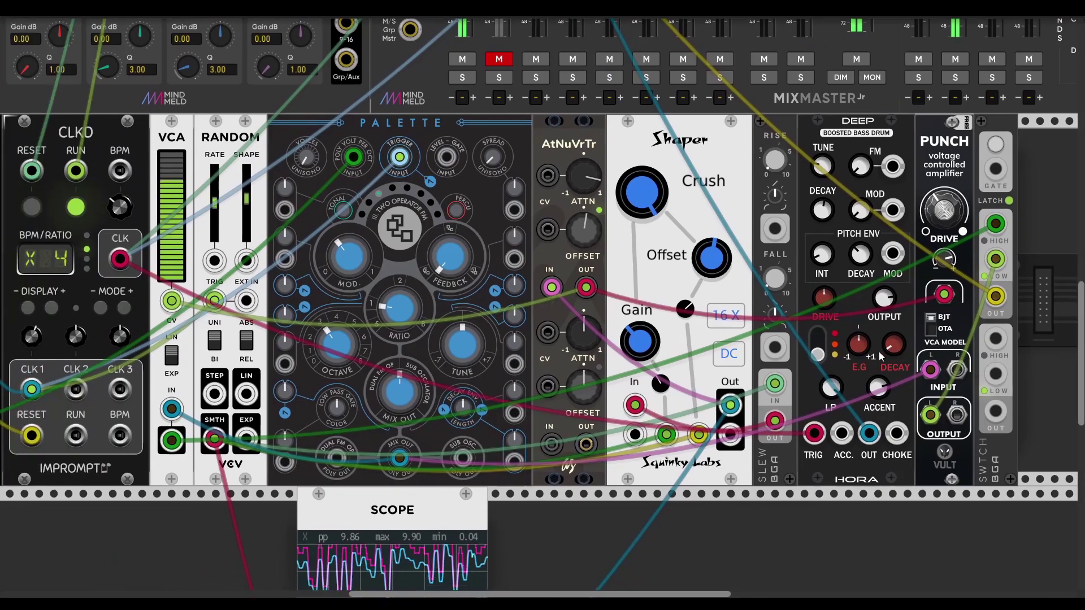
Set Shaper's shape back to Folder and raise mixer channel 1 to about -0.8 dB
left_click_drag(655, 217, 655, 232)
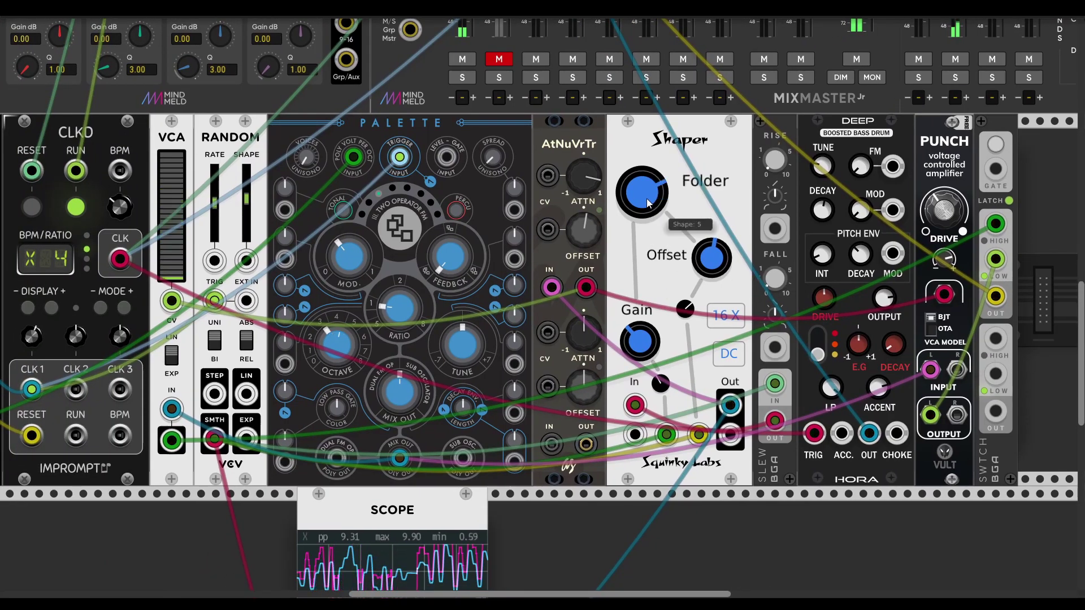
scroll(488, 202, "up", 3)
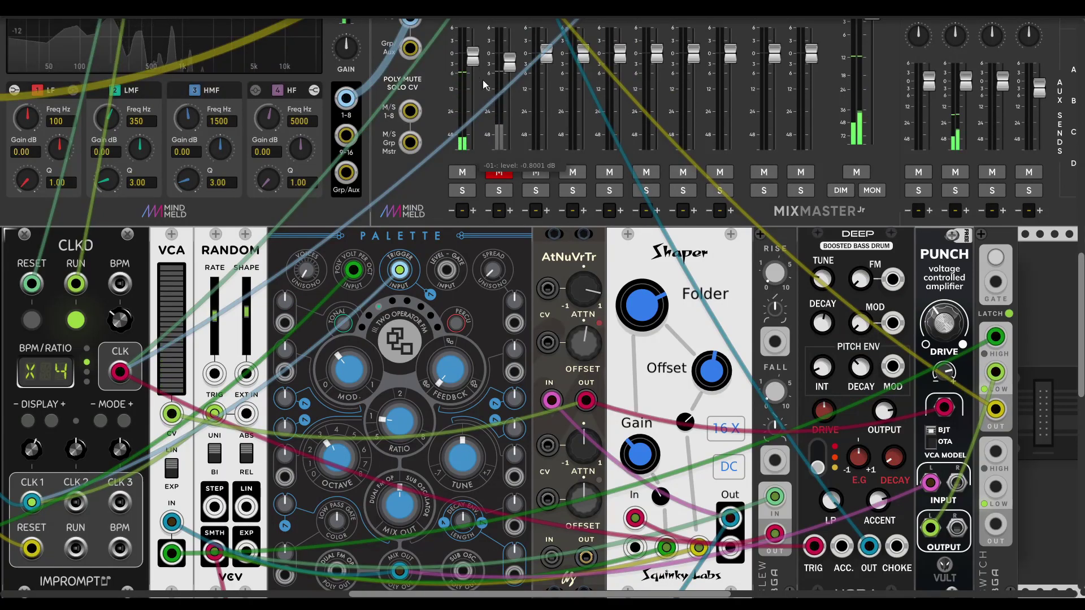
scroll(774, 421, "down", 3)
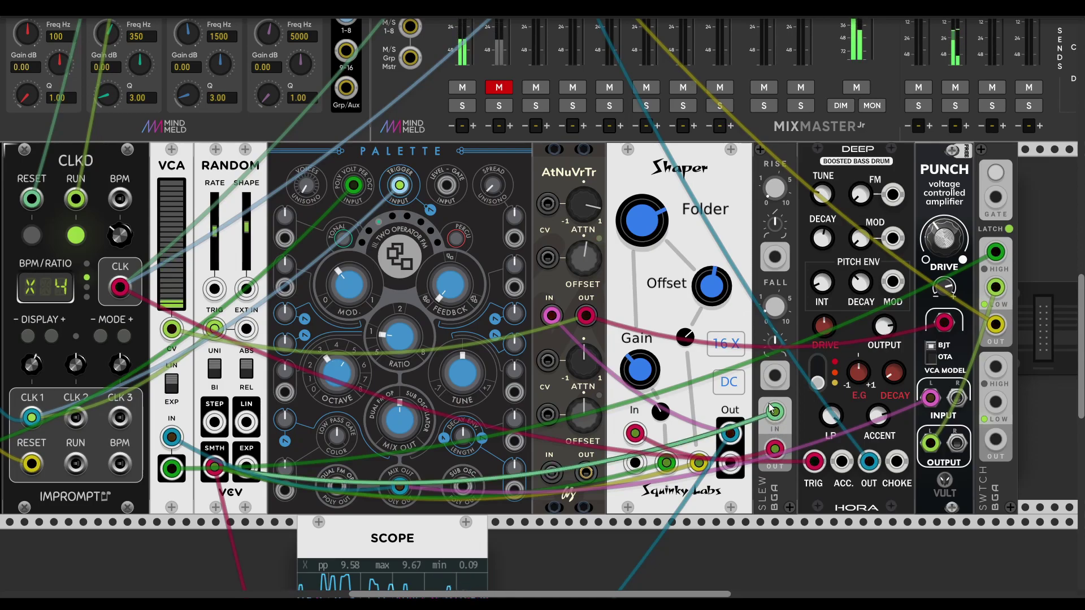
Examine the Slew module's connections and its Rise and Fall settings alongside the scope waveform
scroll(769, 406, "right", 2)
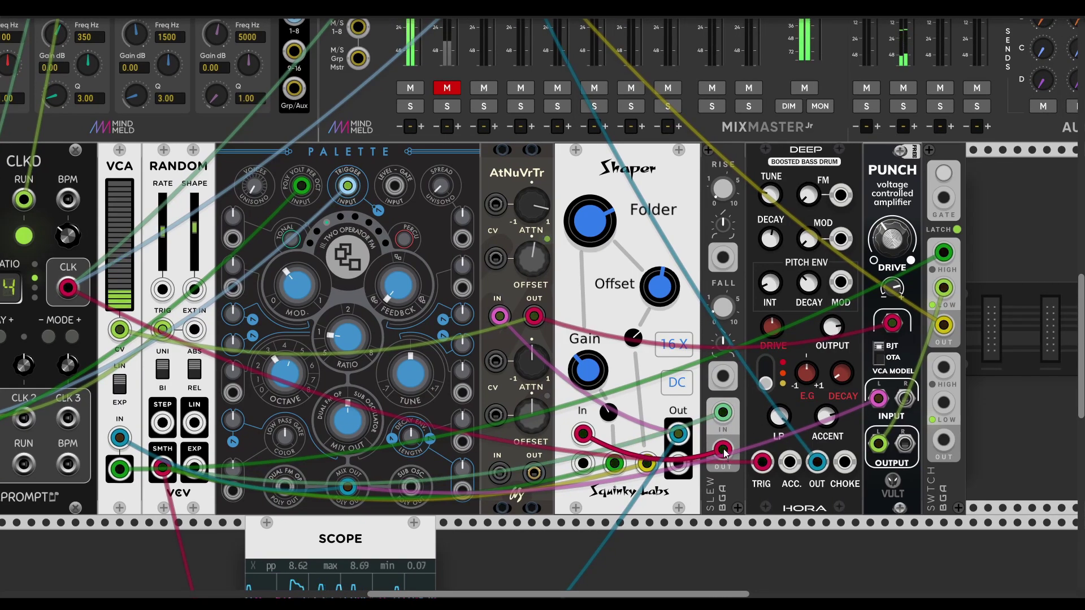
scroll(725, 454, "left", 1)
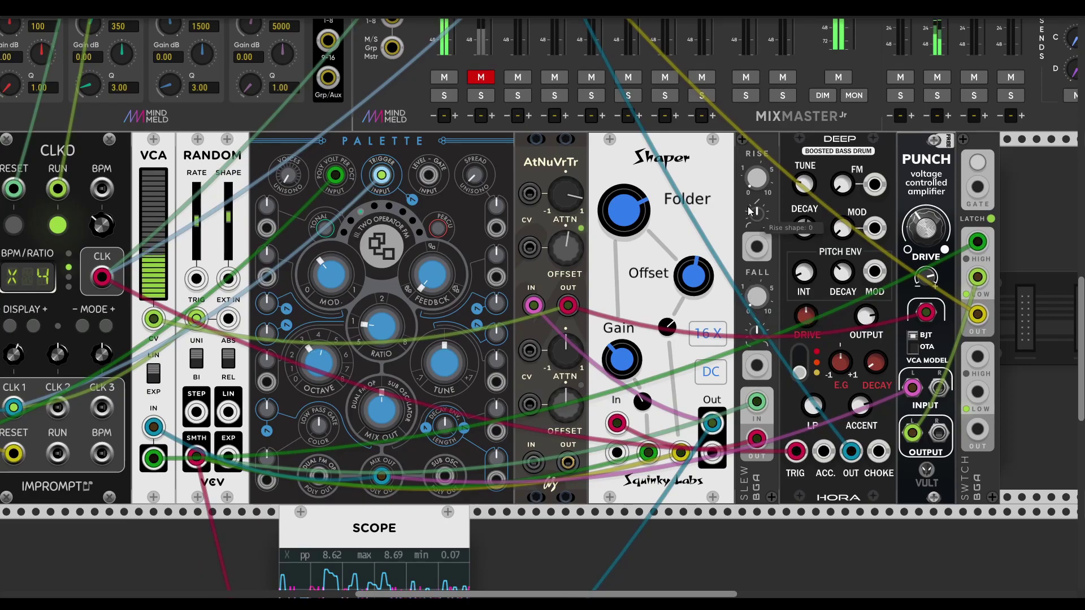
scroll(754, 316, "down", 4)
scroll(746, 212, "up", 3)
scroll(745, 212, "right", 1)
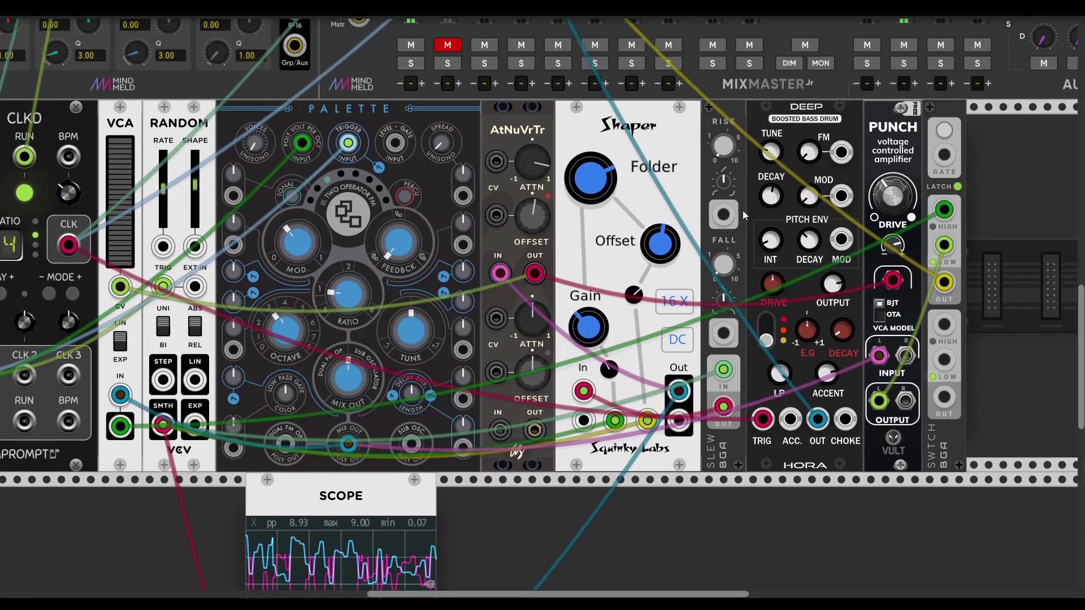
scroll(711, 115, "down", 2)
scroll(711, 115, "left", 3)
scroll(695, 217, "down", 1)
scroll(695, 216, "left", 1)
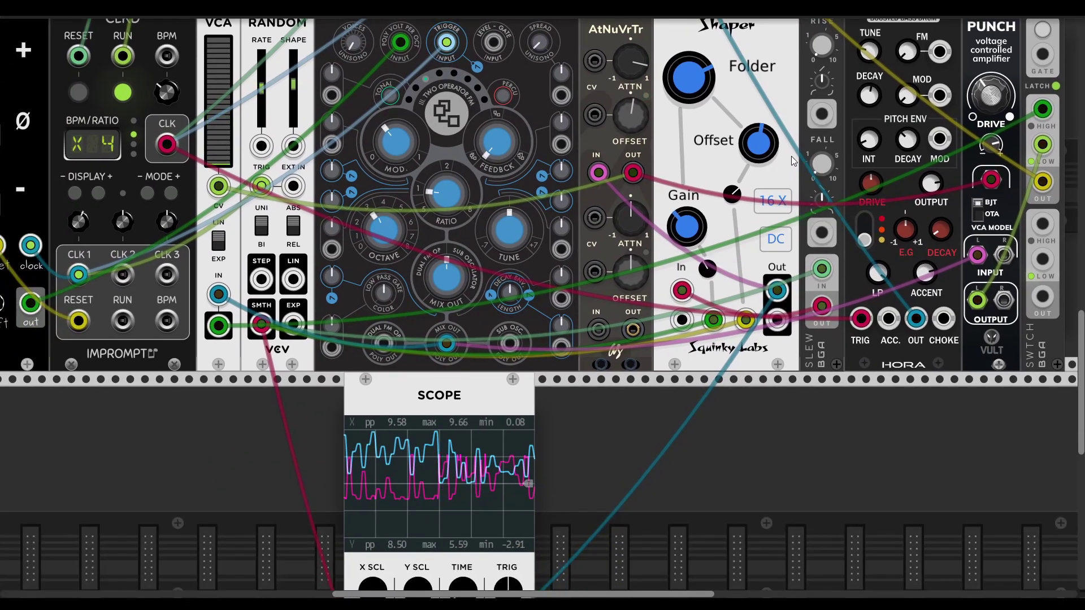
scroll(840, 123, "up", 1)
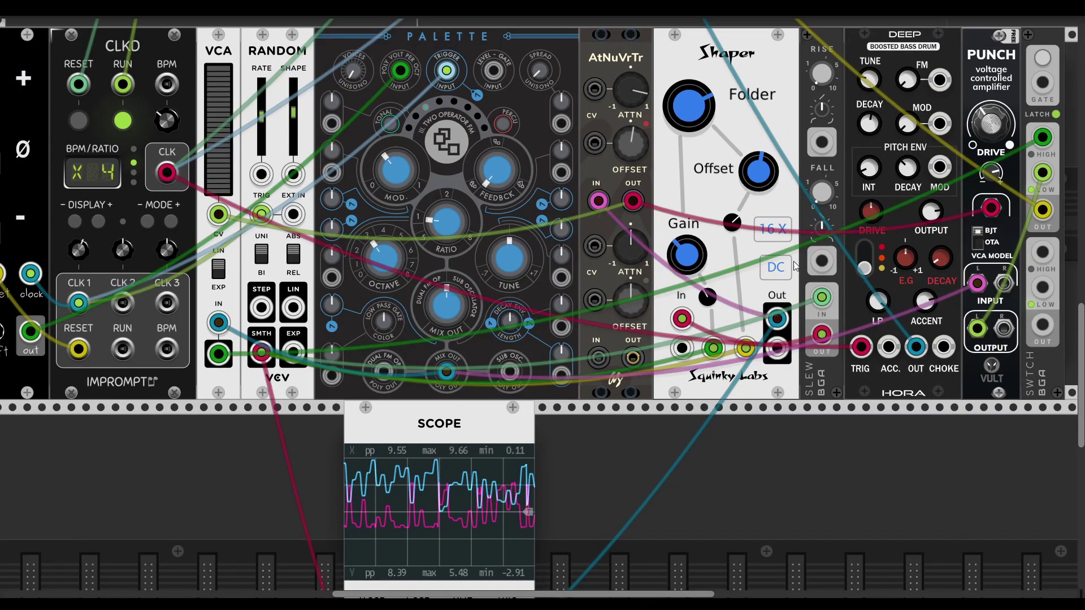
scroll(786, 251, "up", 2)
scroll(785, 251, "left", 1)
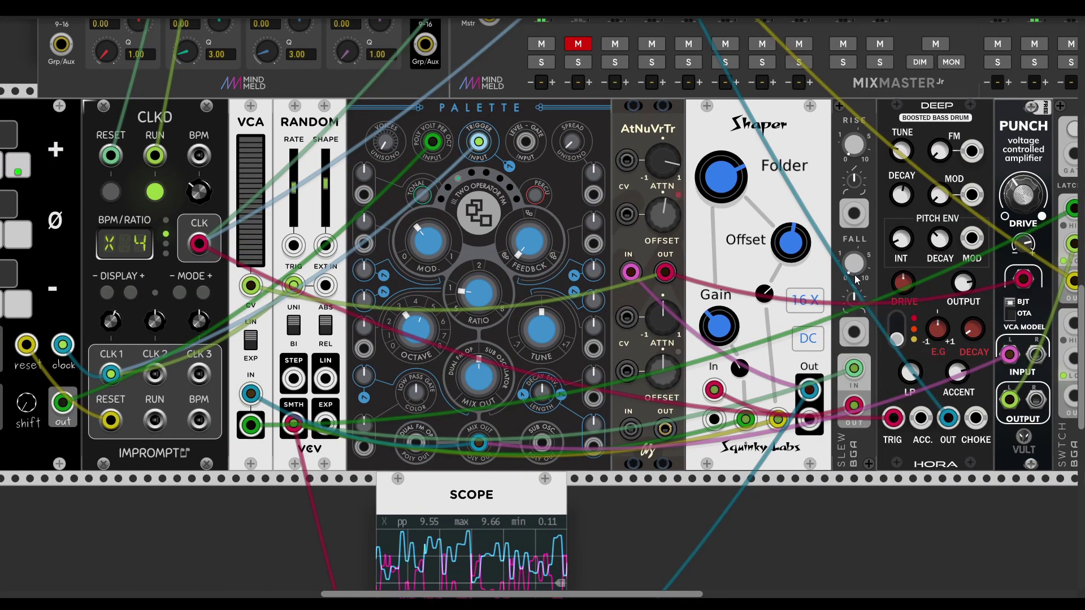
left_click_drag(858, 149, 858, 145)
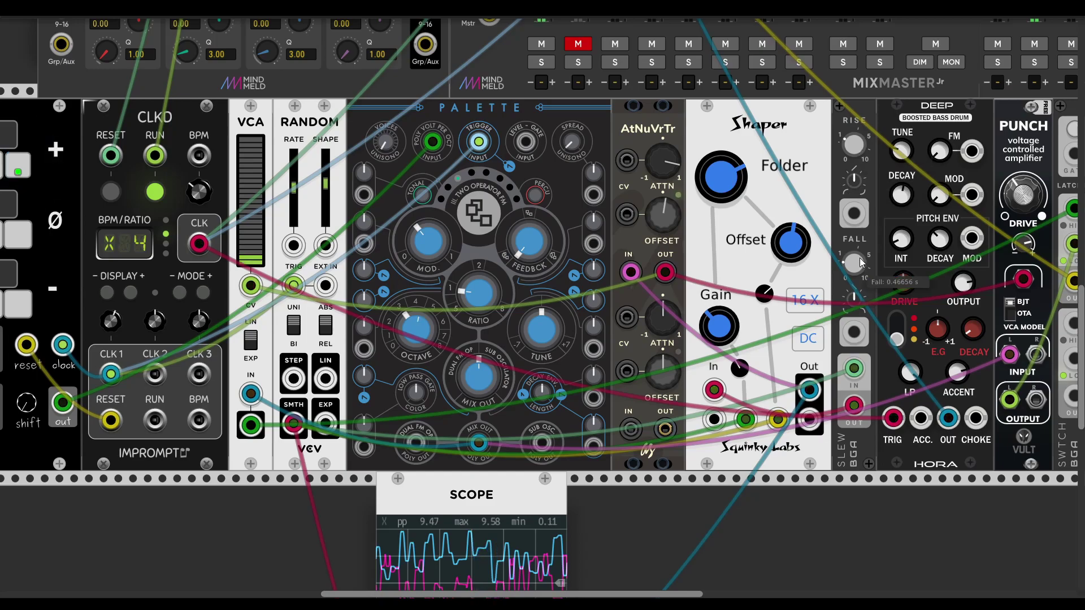
Set Shaper's shape to Clip and unmute mixer channel 2
left_click_drag(737, 195, 646, 311)
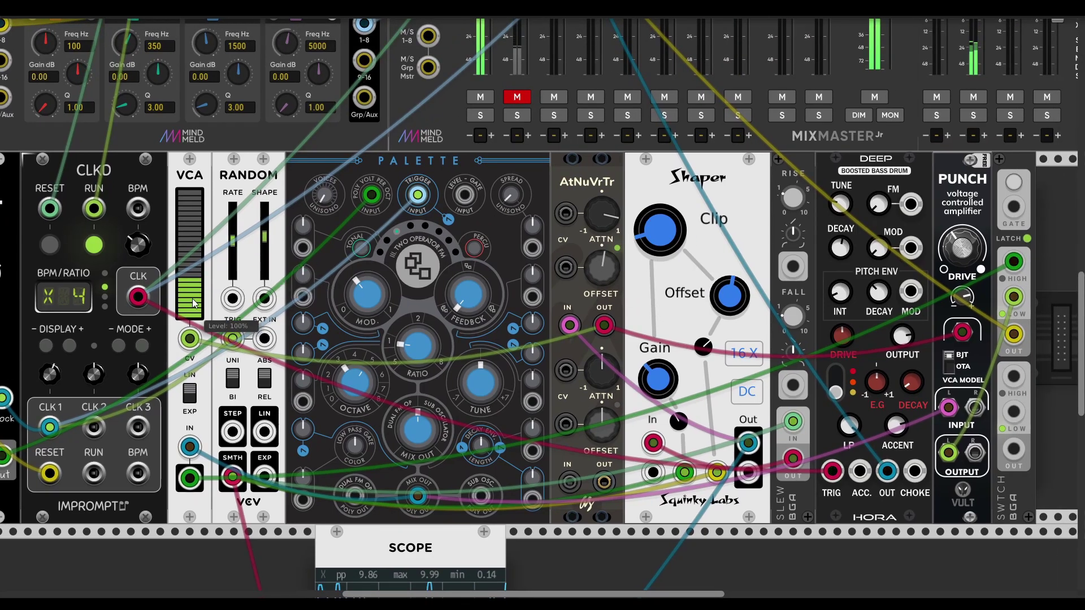
left_click_drag(877, 287, 821, 253)
left_click_drag(891, 319, 866, 359)
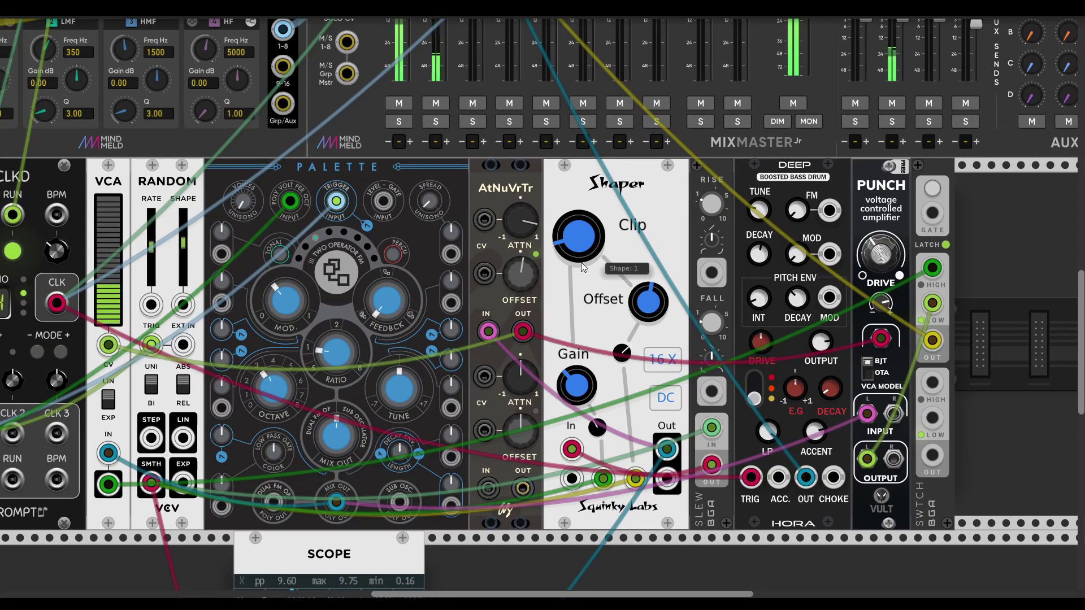
Set Shaper's gain to 0.655 and its shape to Folder
scroll(580, 263, "up", 3)
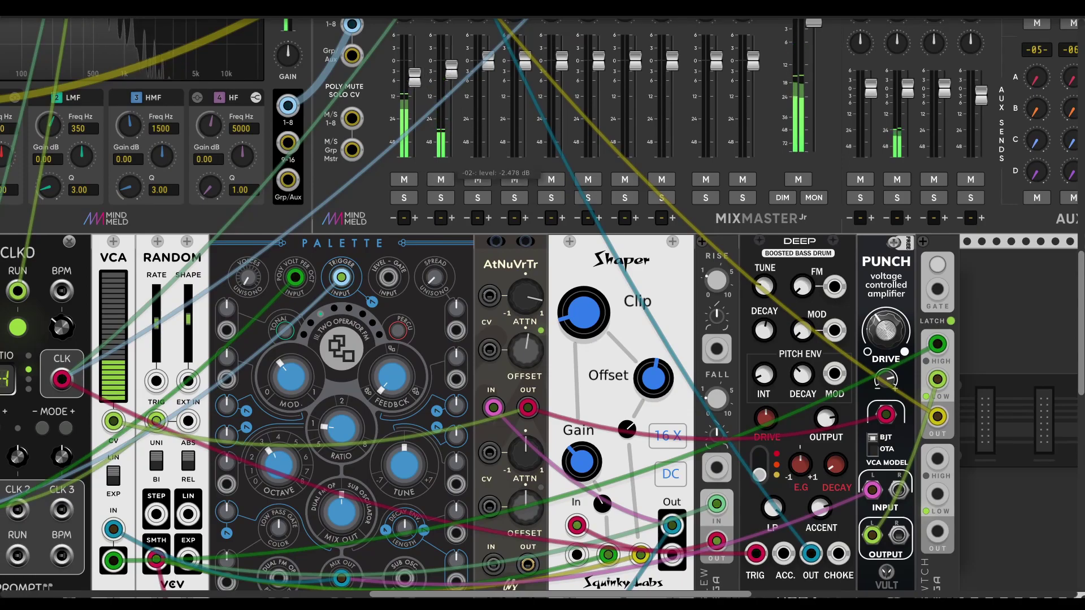
scroll(565, 384, "down", 4)
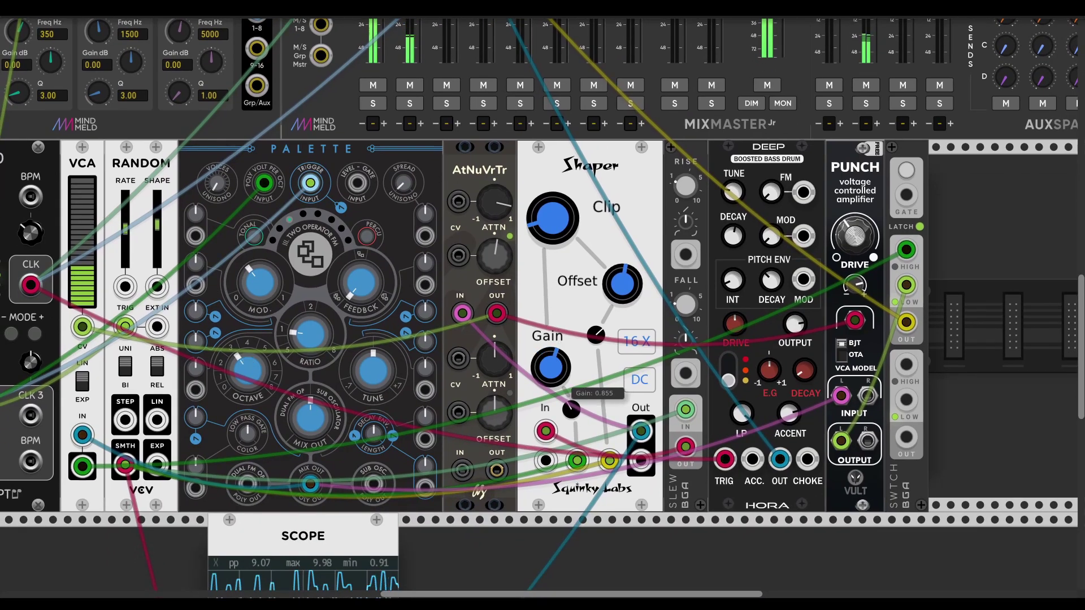
left_click_drag(553, 218, 552, 187)
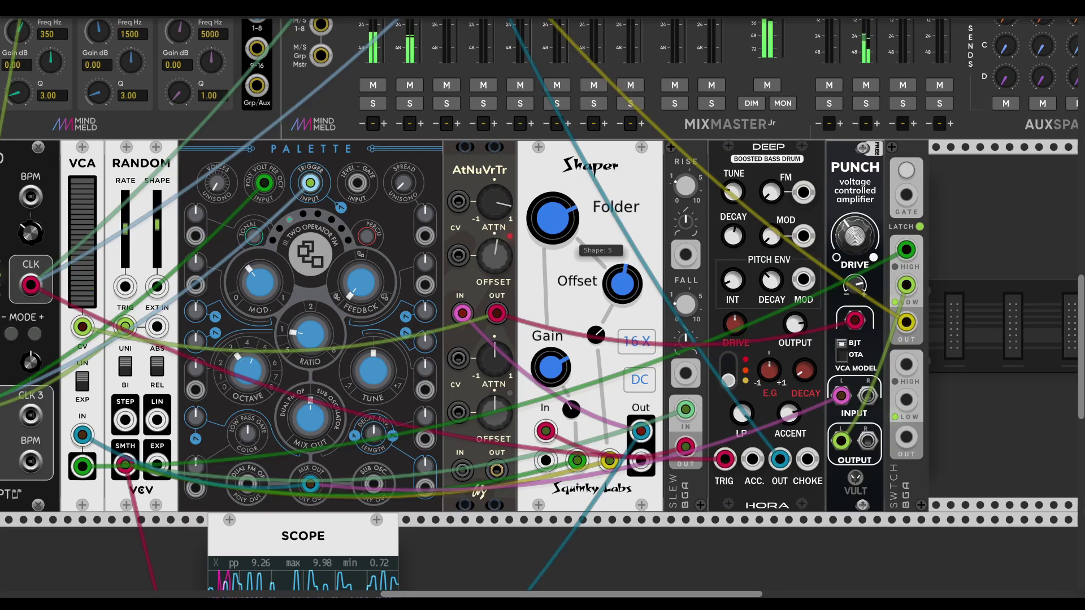
Raise mixer channel 1 to about -0.5 dB
scroll(559, 294, "up", 4)
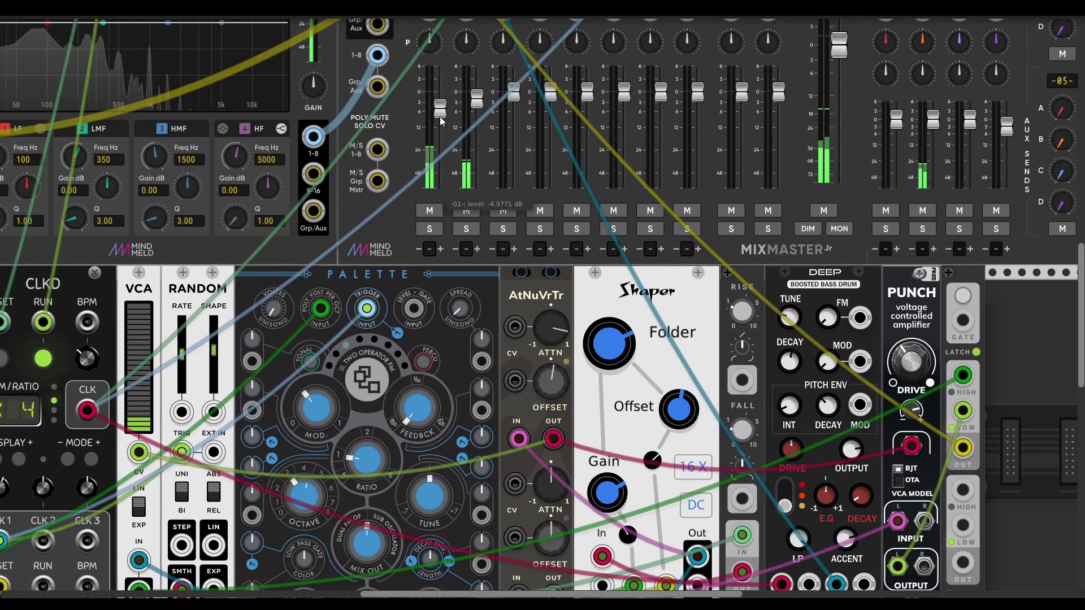
scroll(635, 354, "down", 2)
scroll(622, 319, "up", 2)
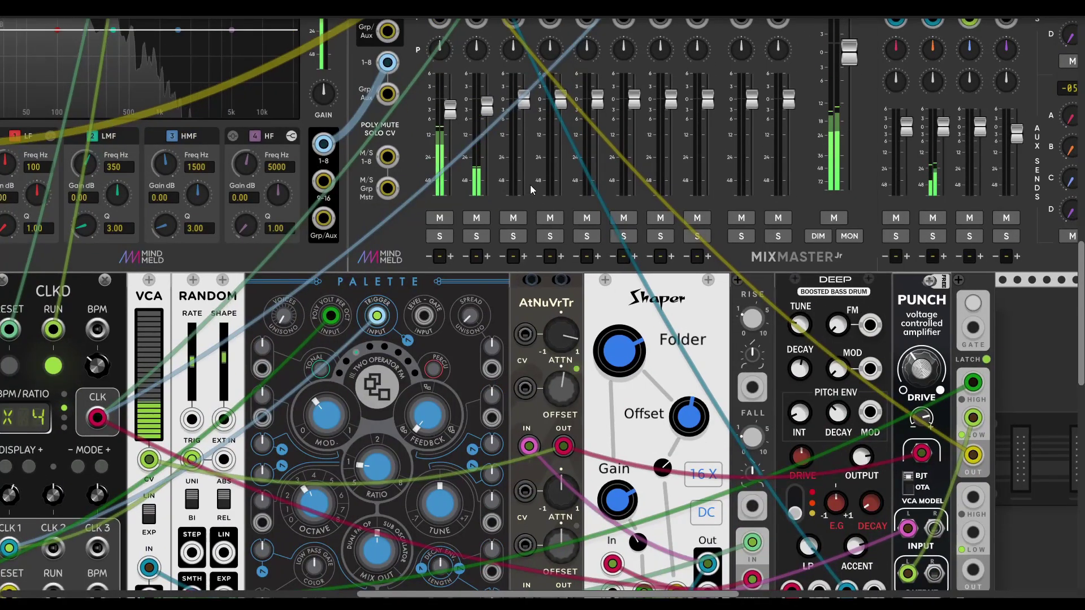
left_click_drag(461, 126, 457, 117)
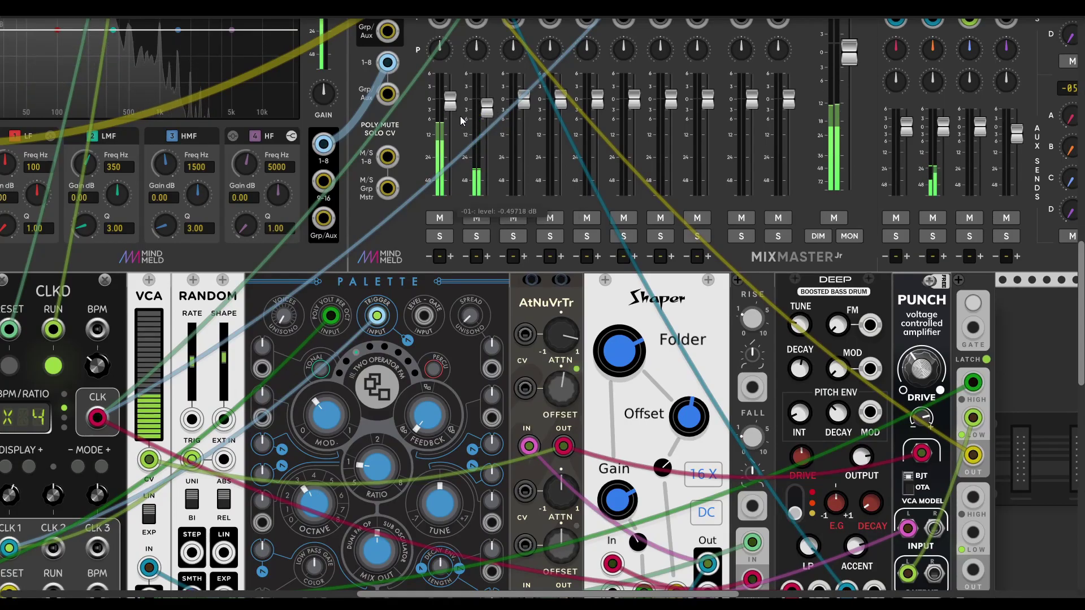
Open the other patch, which feeds Palette, VCO, Colors and Stairway into the Wallenda module
scroll(459, 118, "down", 5)
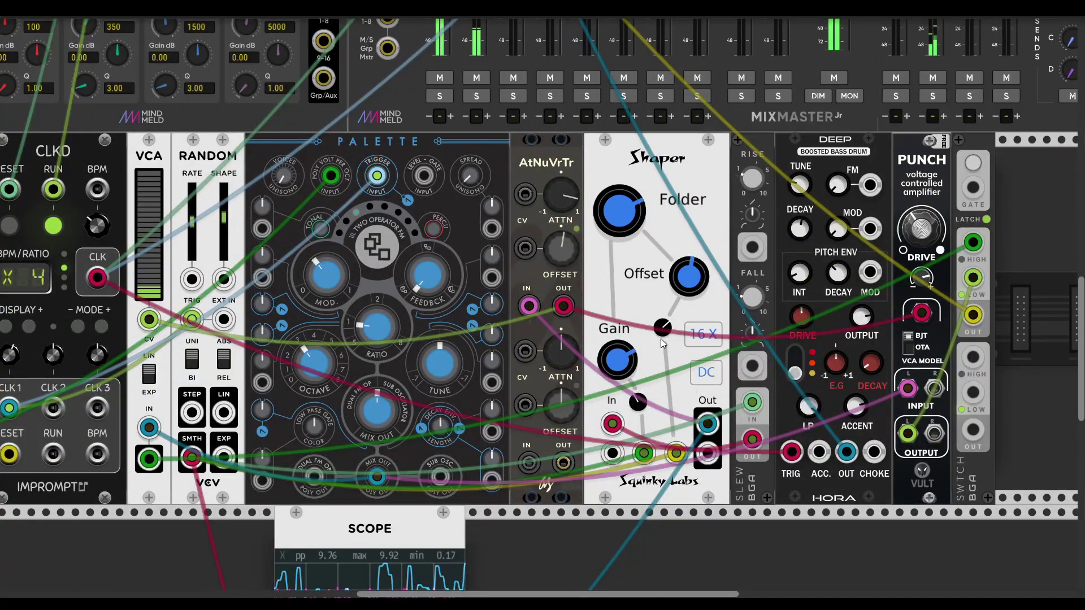
scroll(660, 338, "down", 2)
scroll(642, 336, "down", 2)
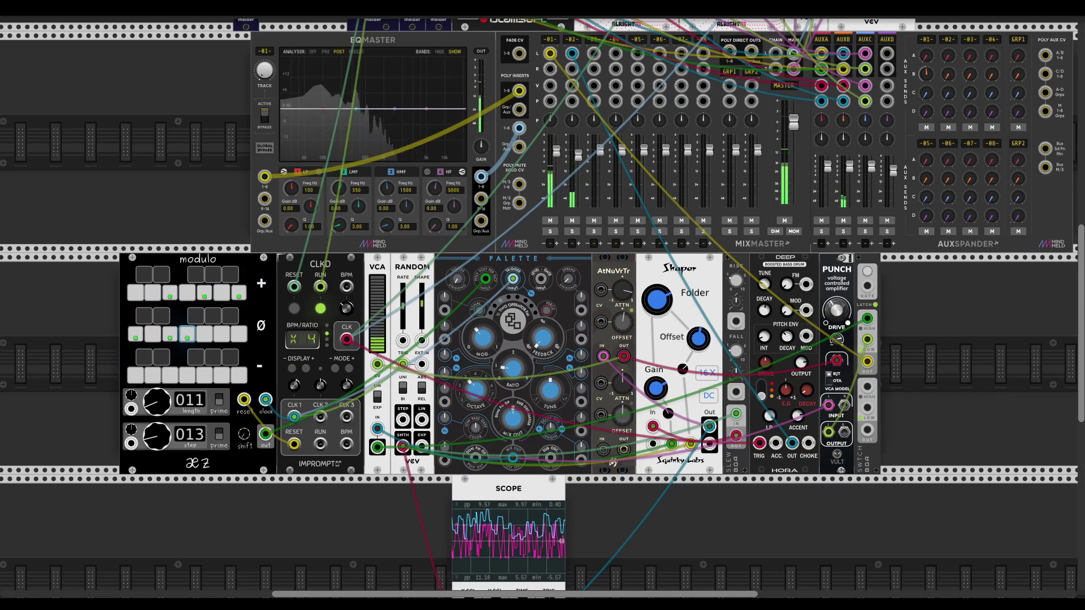
left_click(13, 10)
left_click(22, 36)
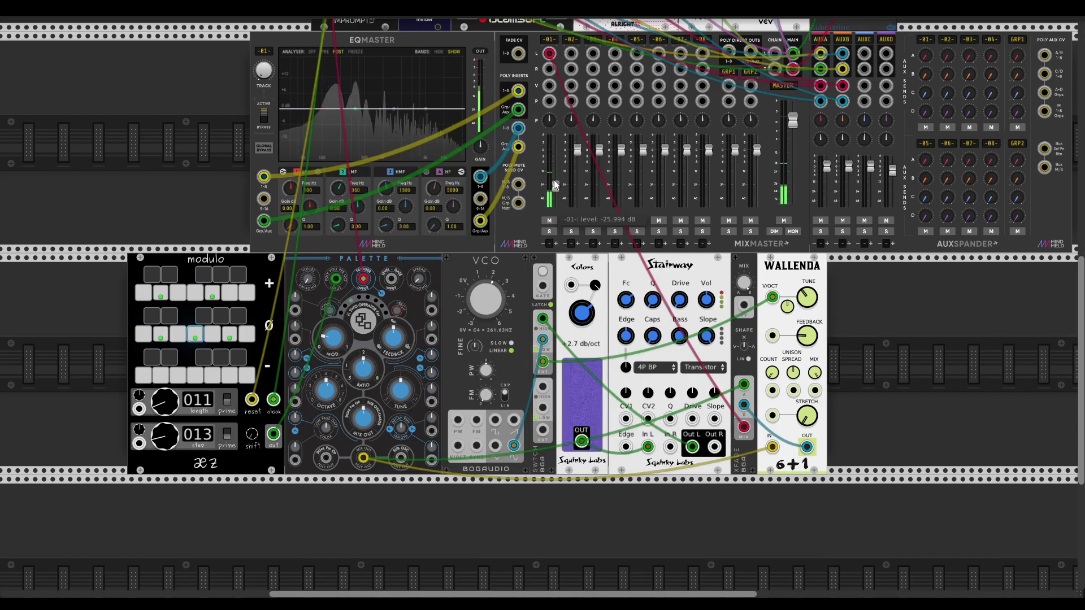
Examine the Wallenda module, its context menu and the modules patched into it
scroll(908, 365, "down", 2)
scroll(907, 365, "right", 1)
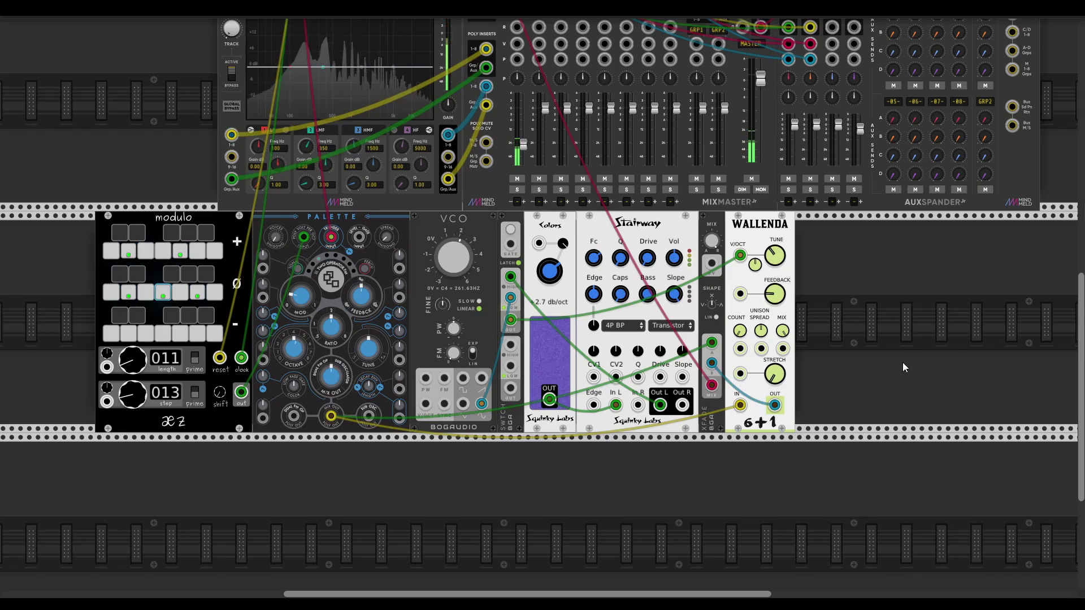
scroll(895, 352, "up", 5, "ctrl")
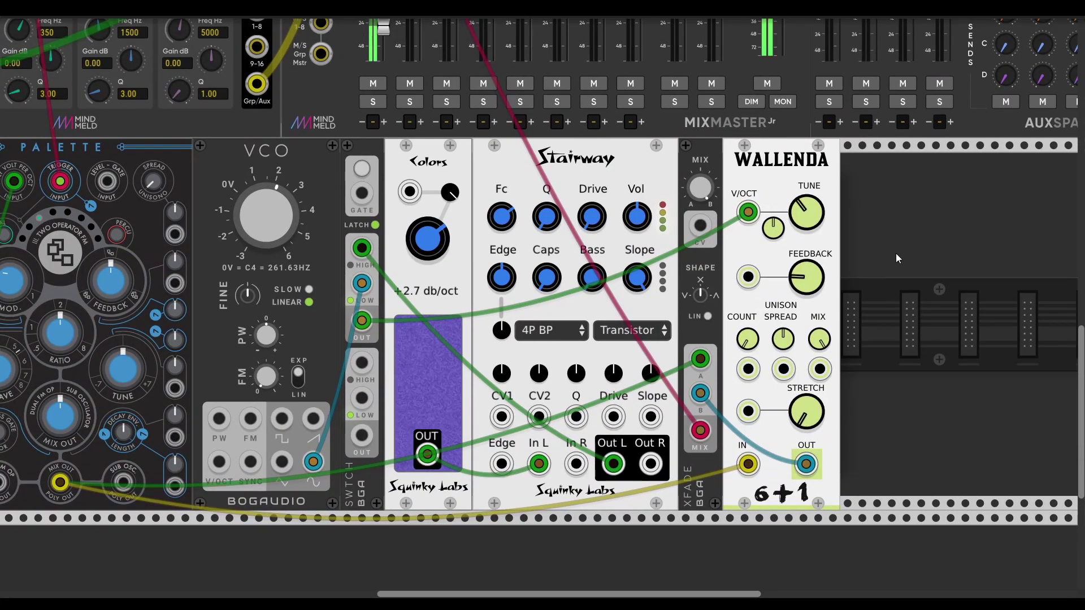
right_click(749, 158)
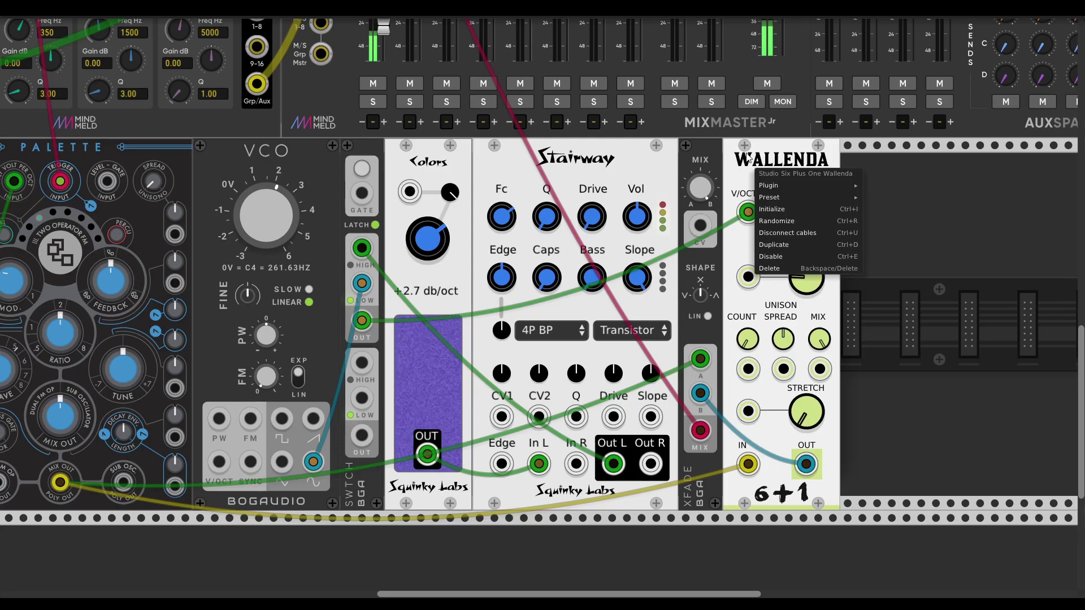
left_click(749, 158)
scroll(905, 344, "down", 1)
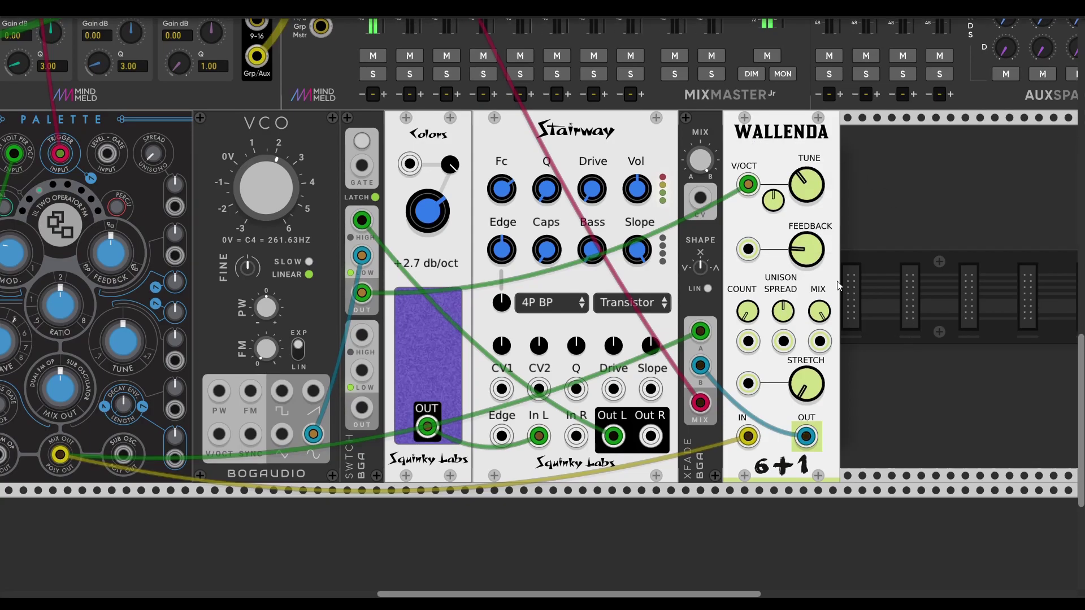
right_click(779, 126)
left_click(769, 132)
scroll(901, 269, "left", 4)
scroll(901, 268, "up", 2)
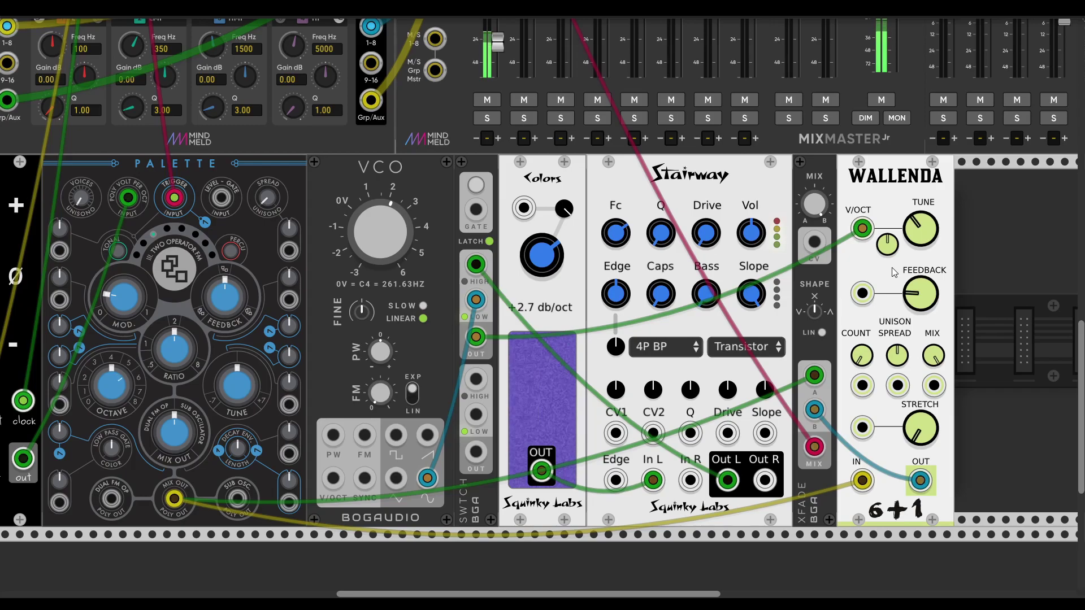
Set the Colors noise slope to +0.3 db/oct
mouse_move(896, 247)
left_click_drag(537, 248, 536, 271)
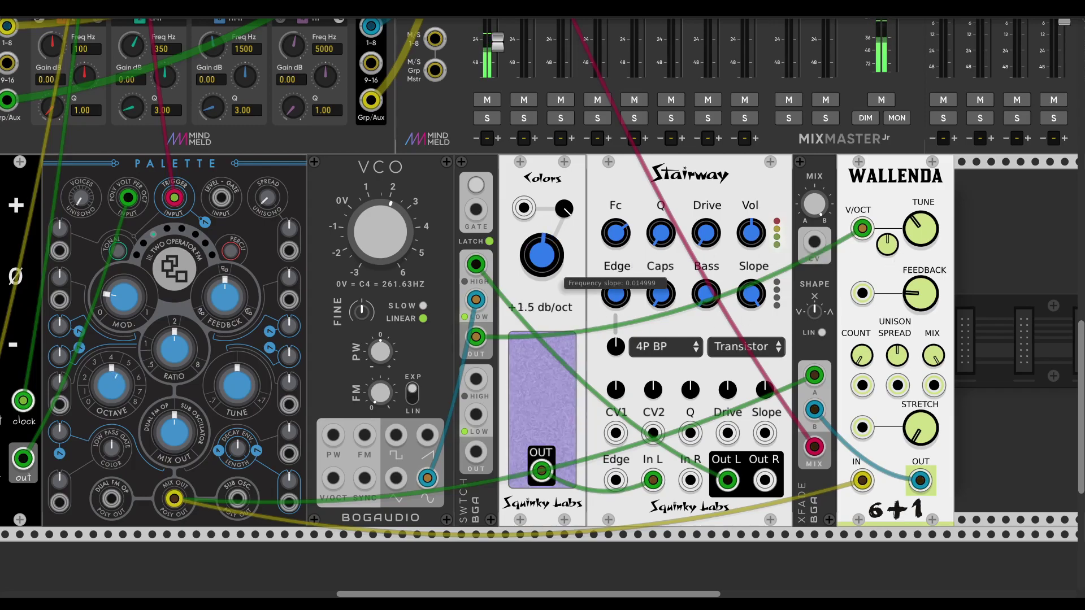
scroll(509, 226, "right", 3)
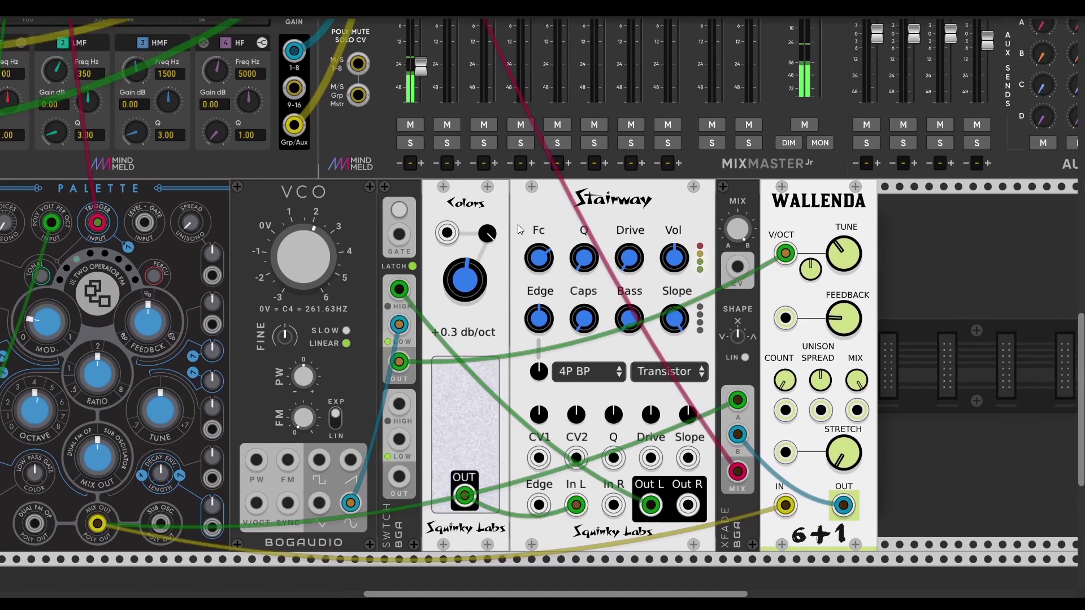
scroll(524, 198, "up", 2)
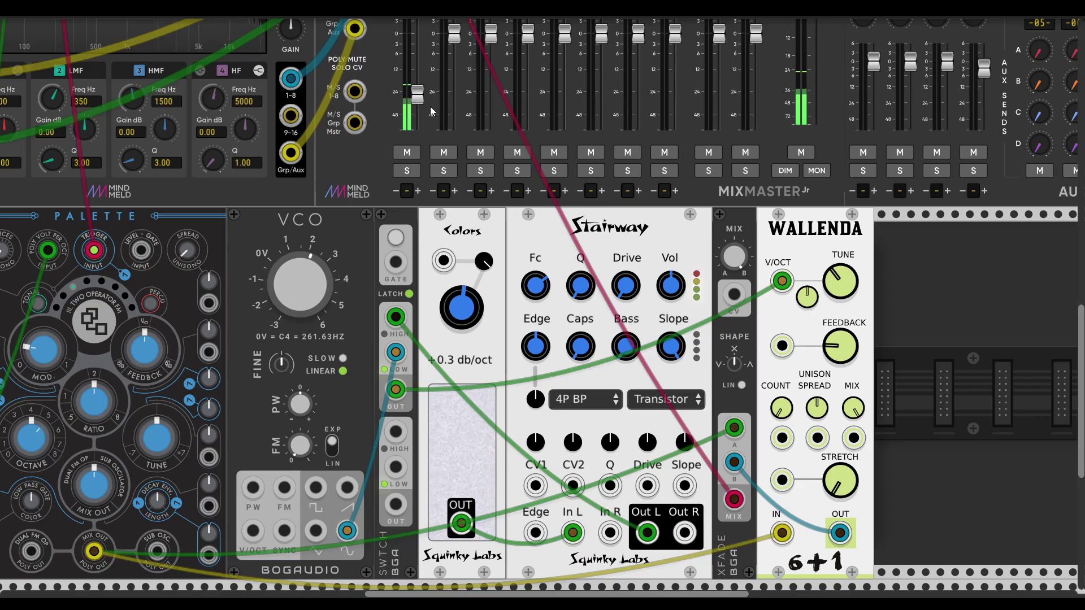
scroll(245, 290, "left", 4)
scroll(246, 290, "down", 3)
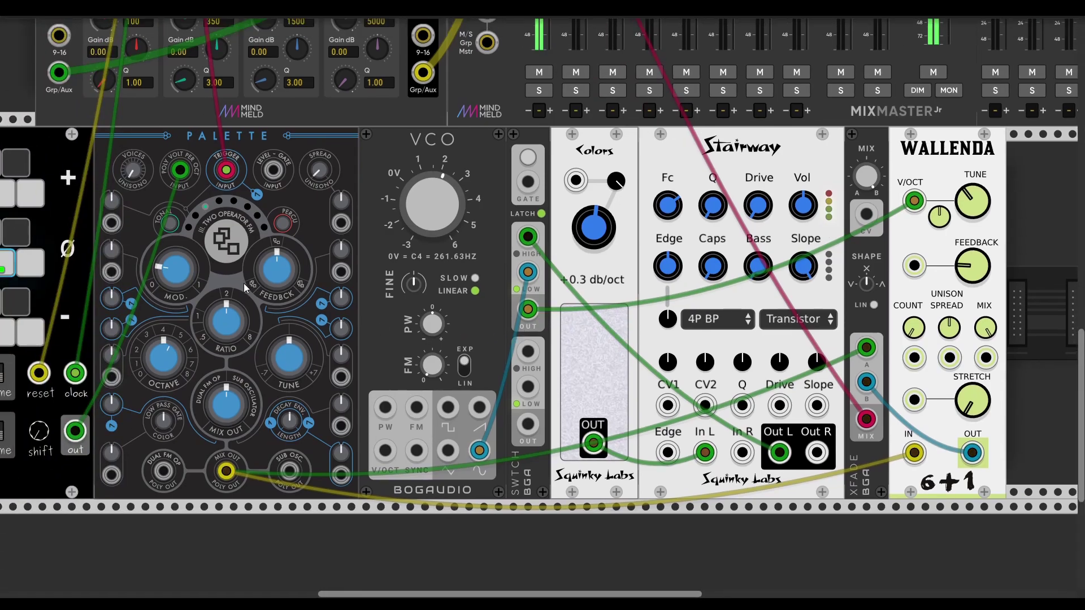
left_click(195, 219)
left_click(205, 207)
Try Wallenda's Tune at its middle position and check its Feedback control
scroll(703, 304, "right", 3)
scroll(703, 304, "up", 1)
mouse_move(787, 193)
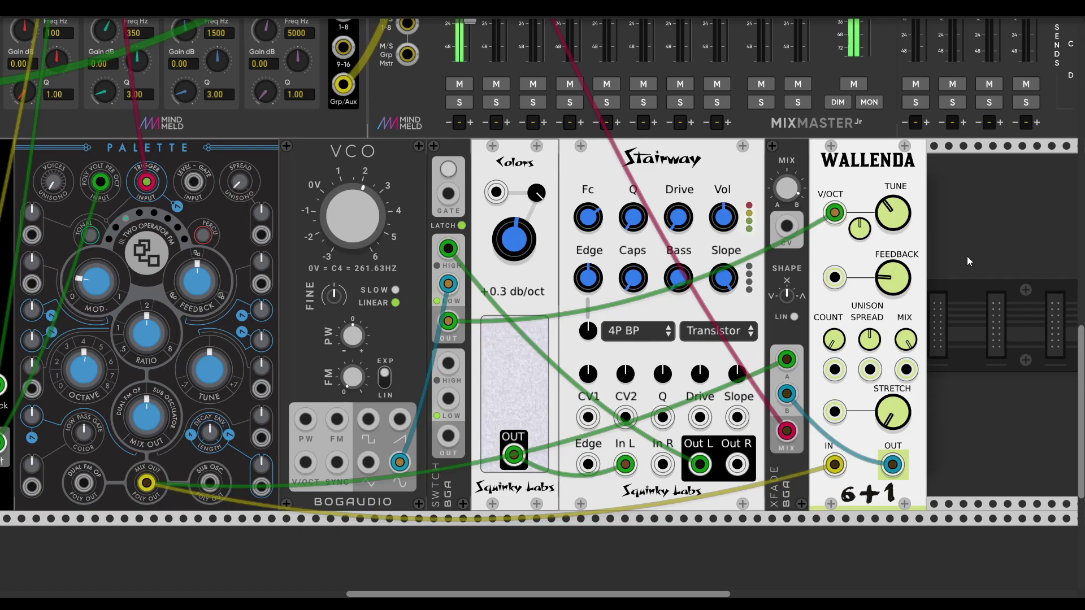
left_click_drag(898, 219, 898, 210)
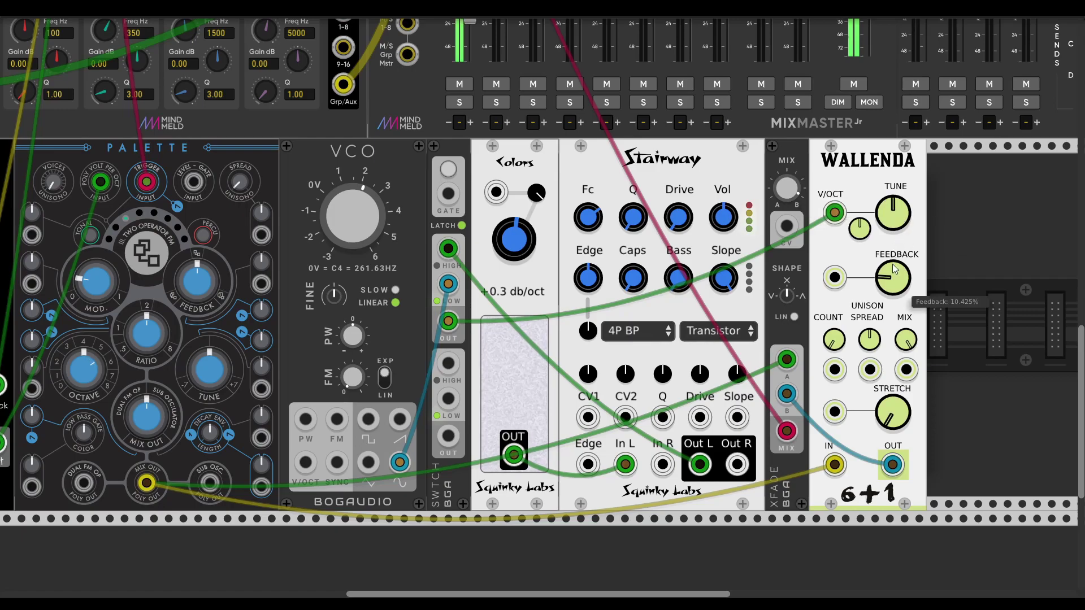
mouse_move(891, 286)
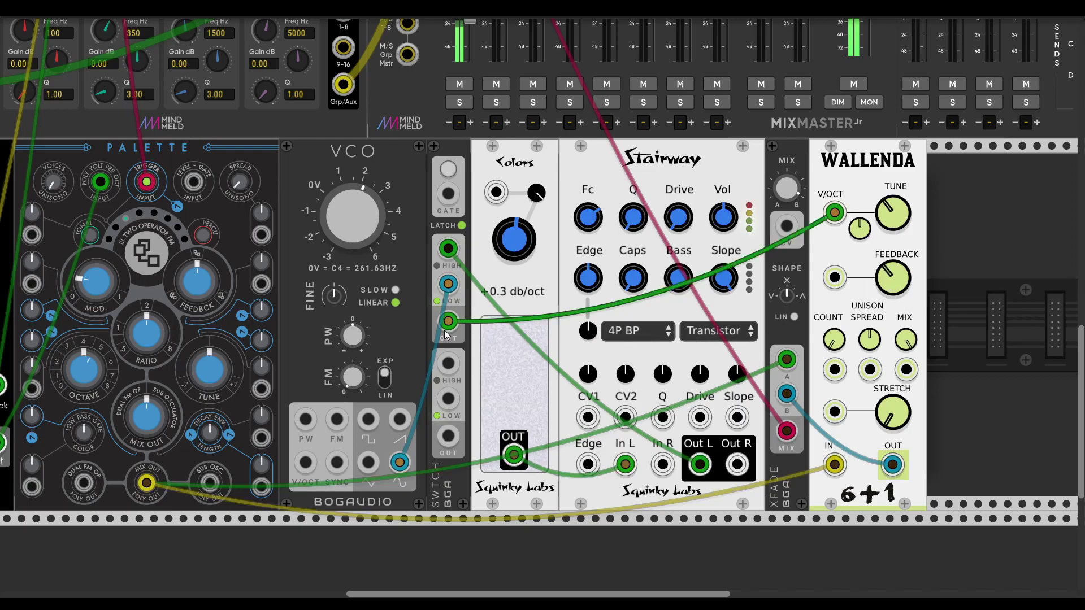
Sweep the VCO's frequency, leave it at about 2794.8 Hz, and turn off its Linear mode
mouse_move(371, 239)
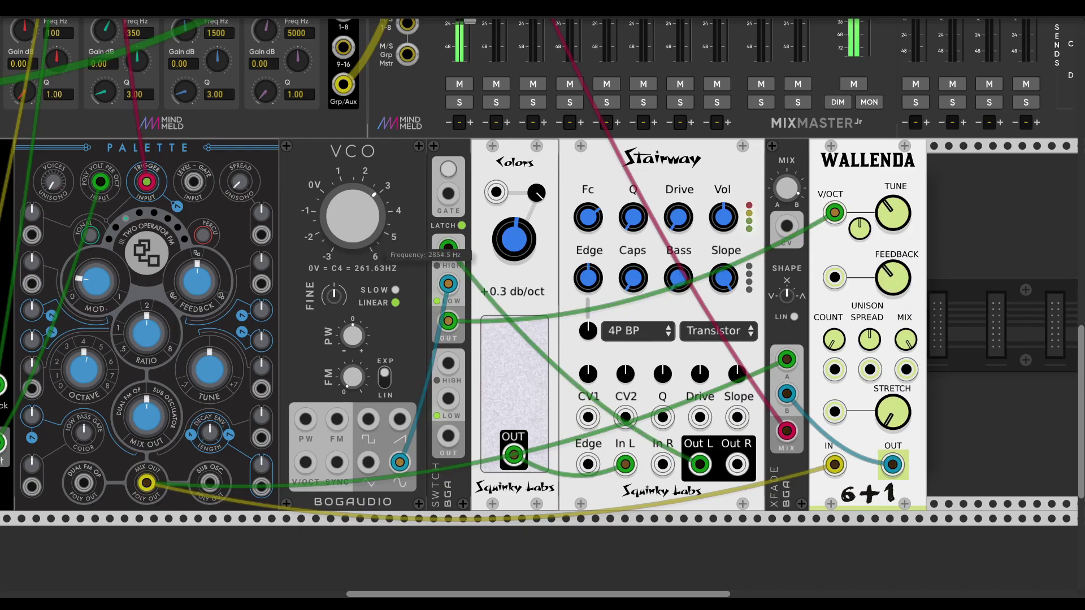
left_click_drag(371, 234, 370, 293)
scroll(402, 214, "up", 1)
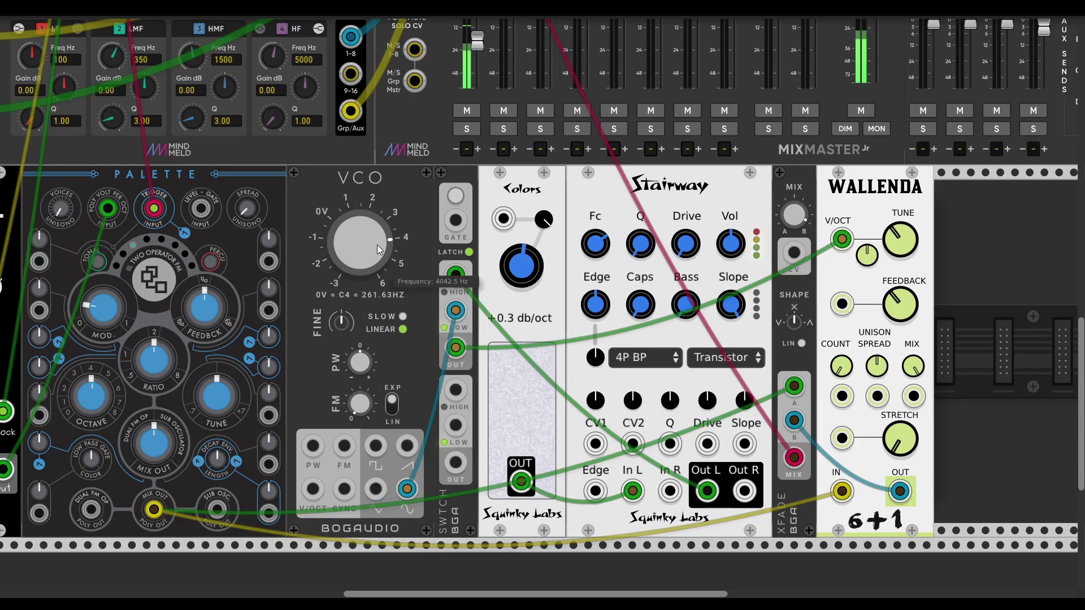
left_click_drag(371, 246, 371, 215)
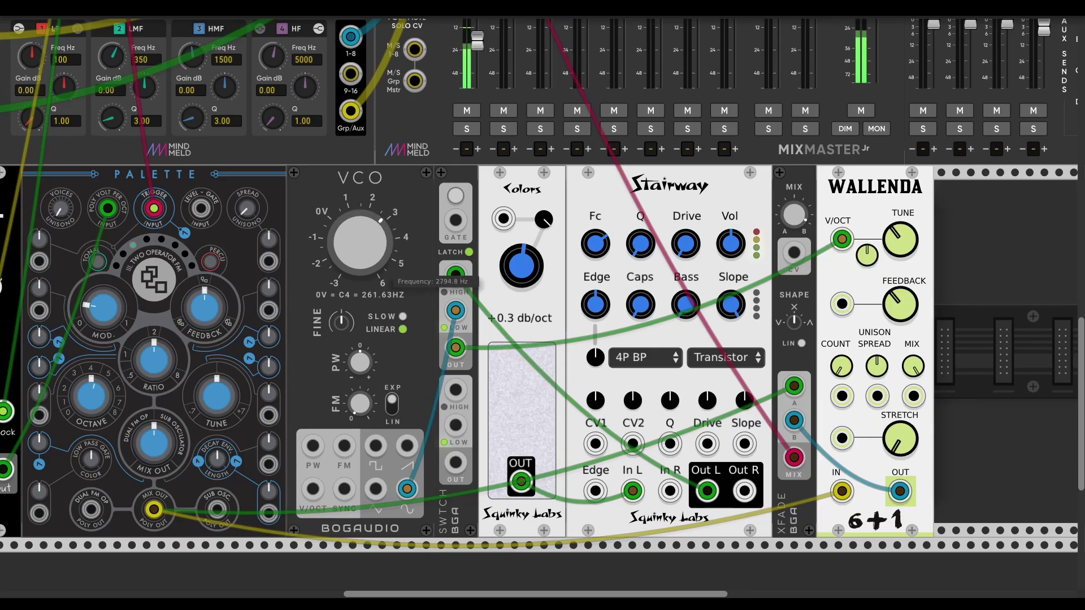
left_click(403, 330)
Raise the VCO's frequency to just below the 5 V mark
scroll(403, 278, "left", 3)
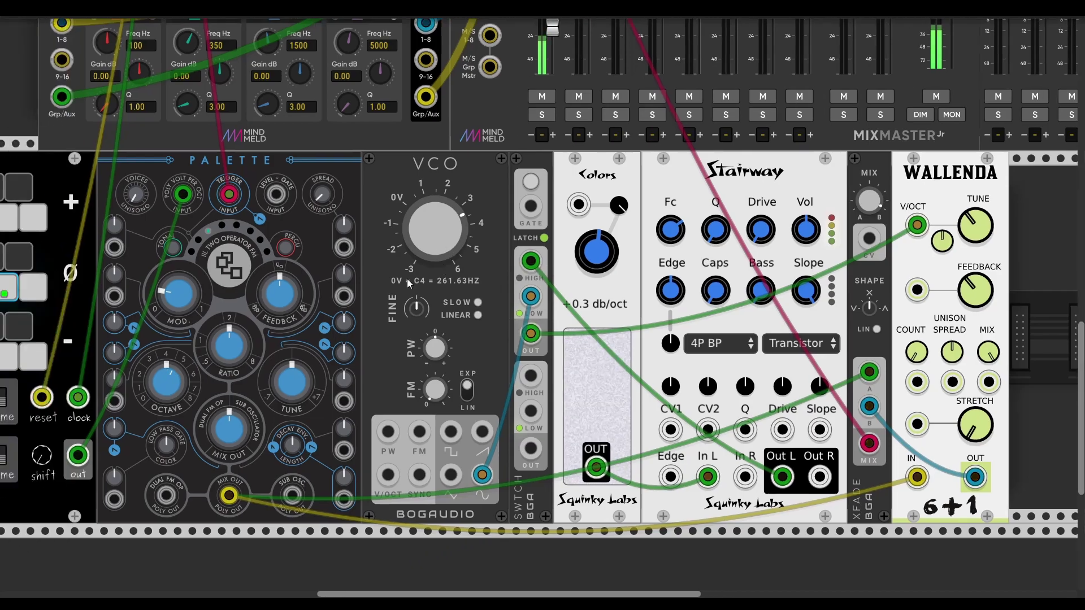
scroll(489, 257, "up", 3)
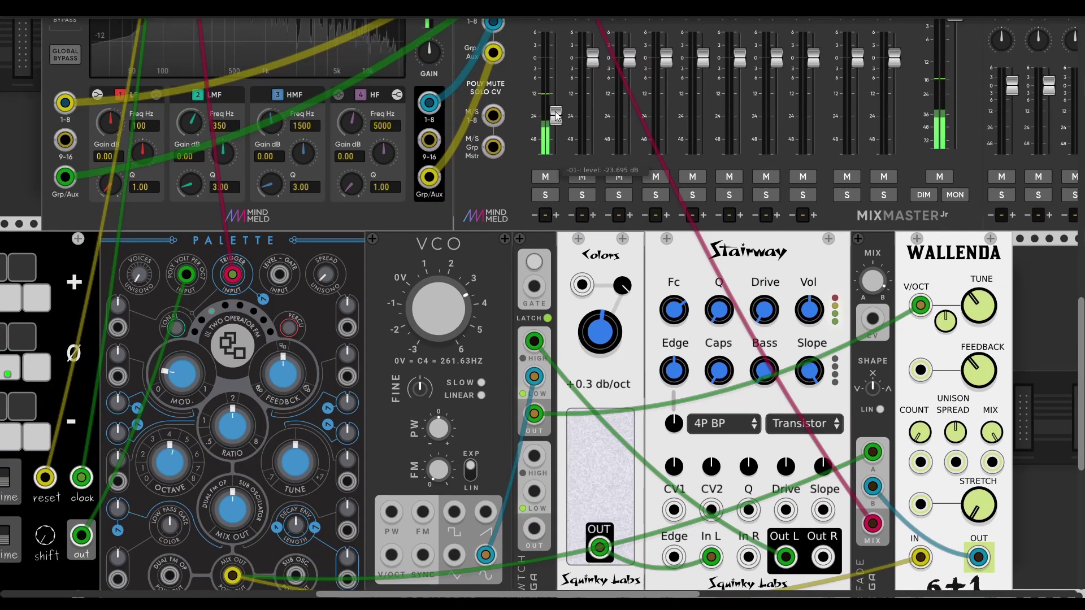
mouse_move(439, 309)
left_mouse_down()
mouse_move(438, 261)
mouse_move(449, 295)
left_mouse_up()
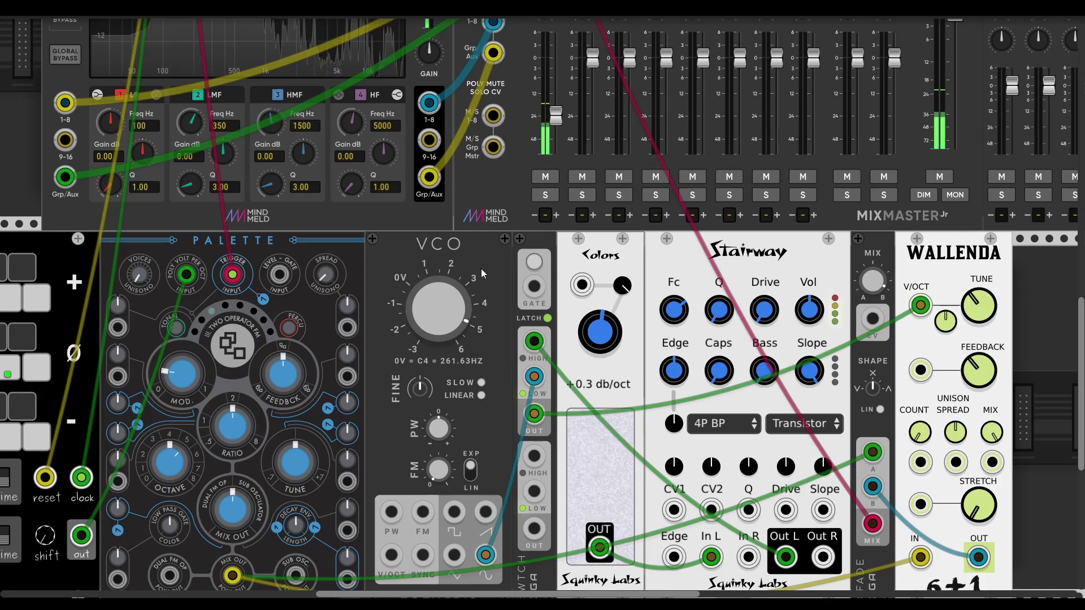
Set the Colors noise slope to +0.8 db/oct and lower the VCO's frequency slightly, between its 4 and 5 marks
scroll(479, 260, "down", 3)
scroll(480, 260, "right", 5)
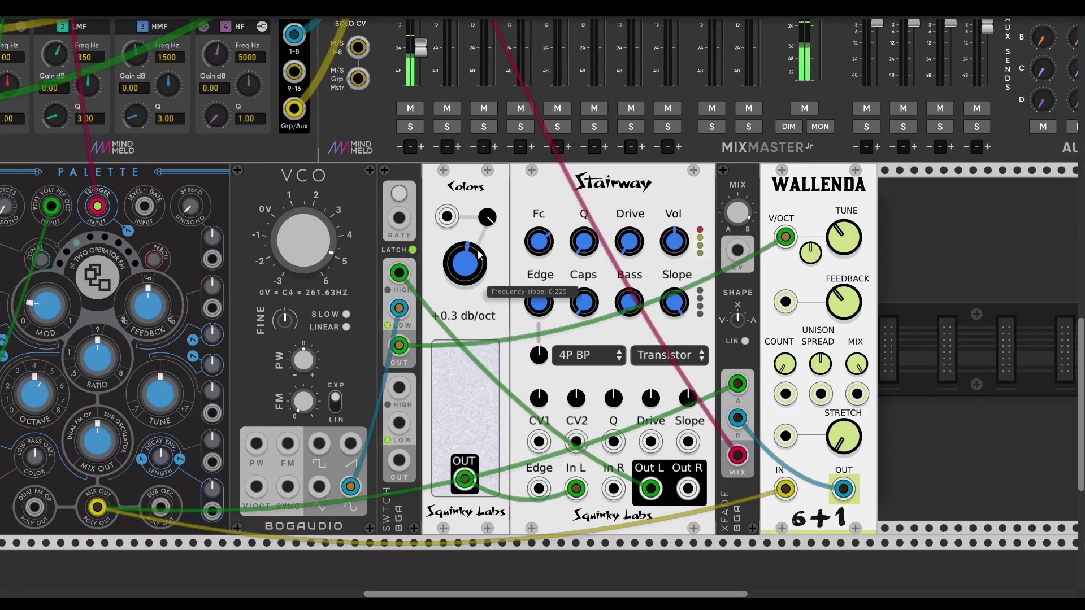
mouse_move(470, 265)
left_mouse_down()
mouse_move(469, 302)
mouse_move(469, 248)
mouse_move(470, 257)
left_mouse_up()
left_click_drag(330, 254, 330, 267)
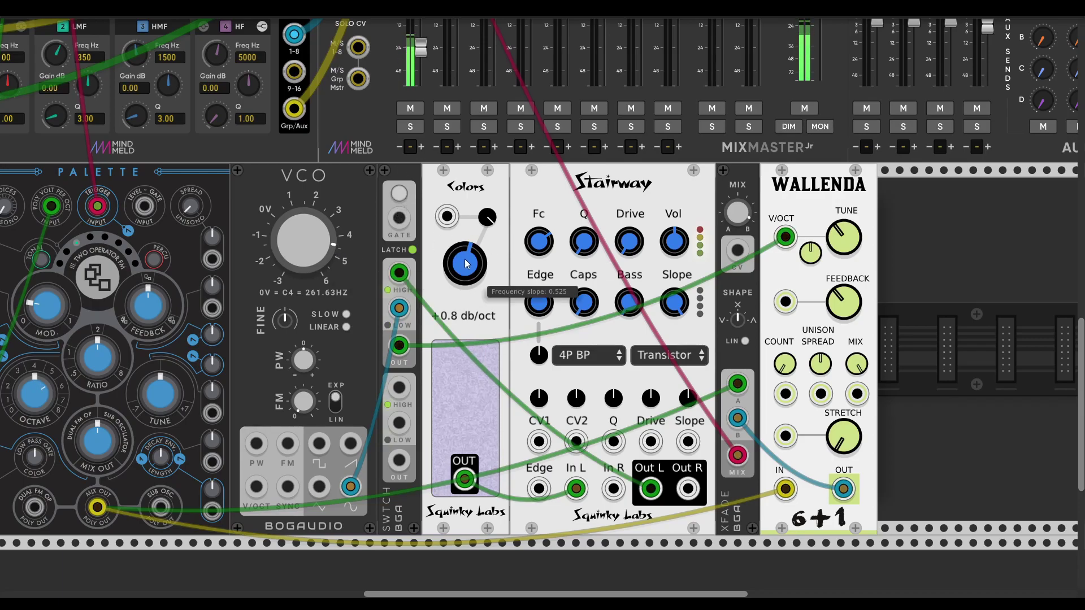
Lower Stairway's filter cutoff frequency
scroll(563, 166, "down", 1)
scroll(563, 167, "right", 1)
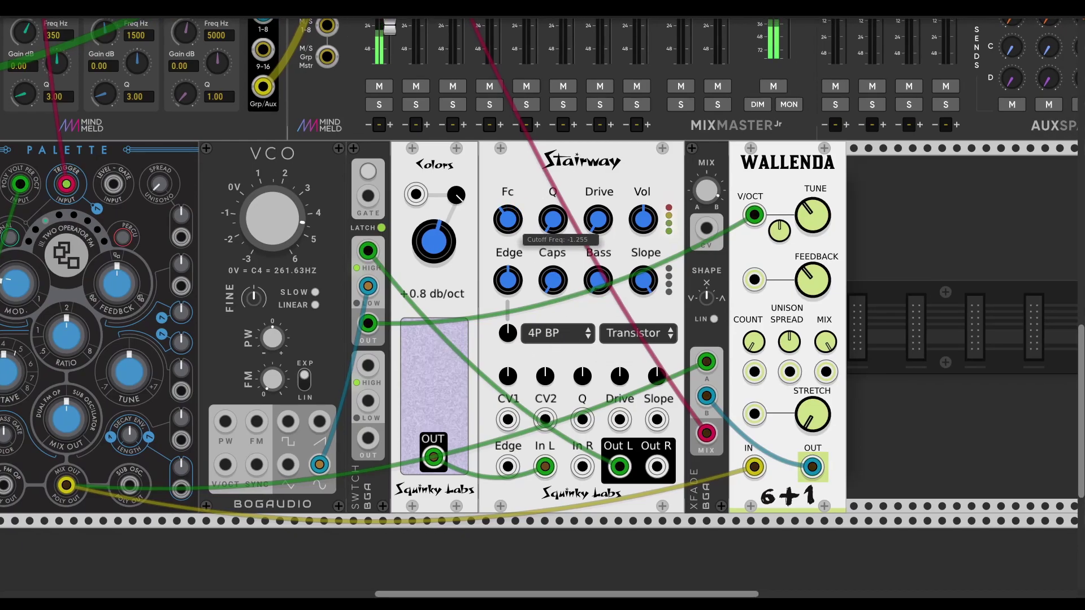
left_click_drag(507, 219, 508, 225)
Set the Colors noise slope back to +0.3 db/oct and raise mixer channel 1 to about -12.4 dB
scroll(509, 225, "up", 4)
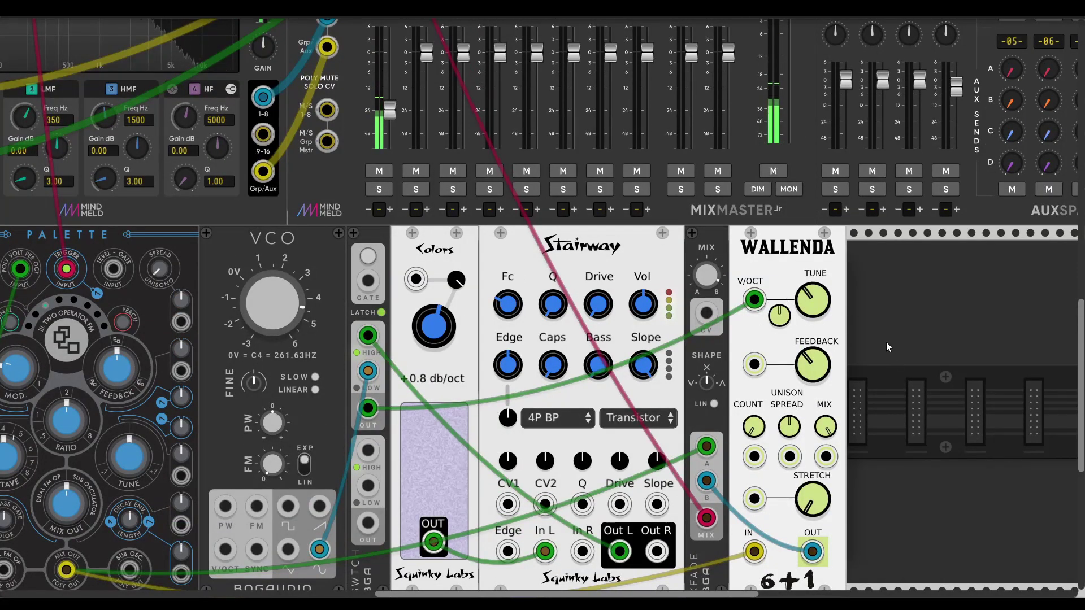
scroll(868, 345, "down", 3)
scroll(847, 308, "up", 2)
mouse_move(455, 285)
left_mouse_down()
mouse_move(455, 232)
mouse_move(455, 290)
left_mouse_up()
scroll(446, 266, "up", 4)
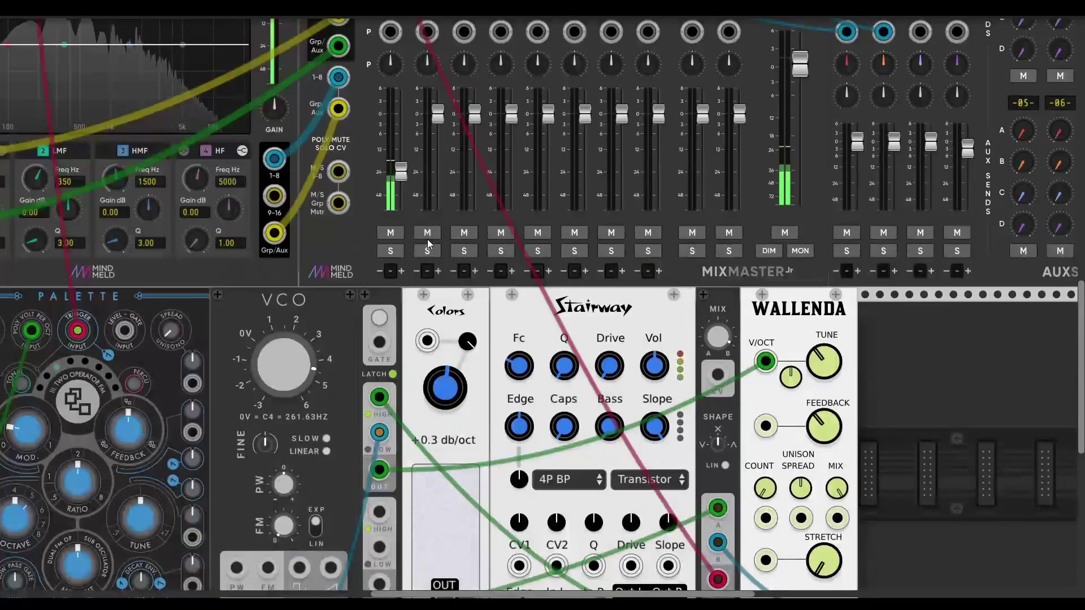
left_click_drag(400, 184, 399, 164)
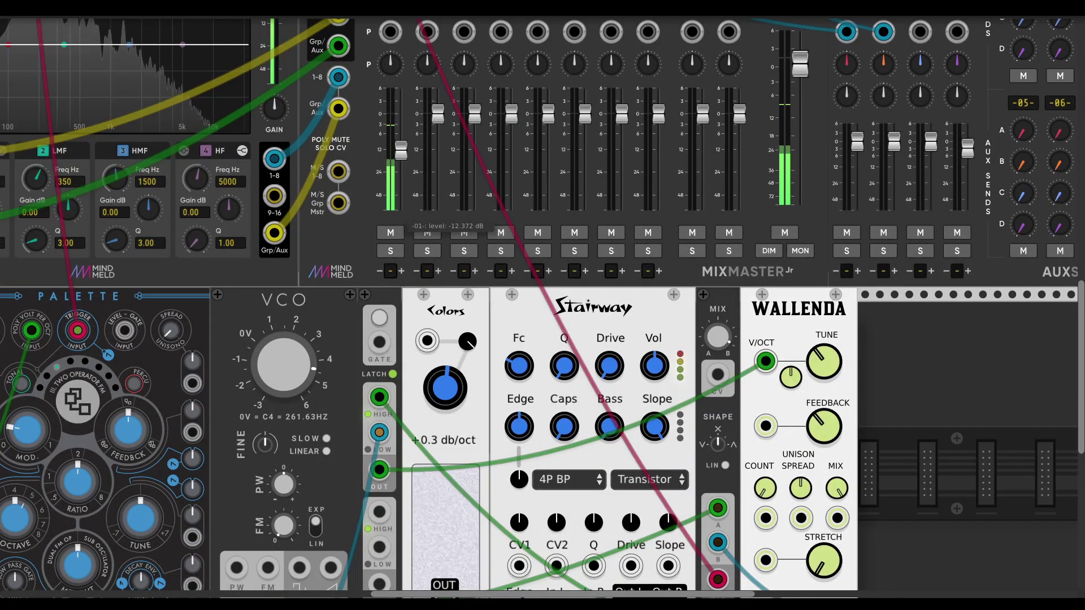
Raise Stairway's filter cutoff and set the crossfader's mix to about -18.4%
scroll(499, 339, "down", 2)
left_click_drag(517, 311, 518, 260)
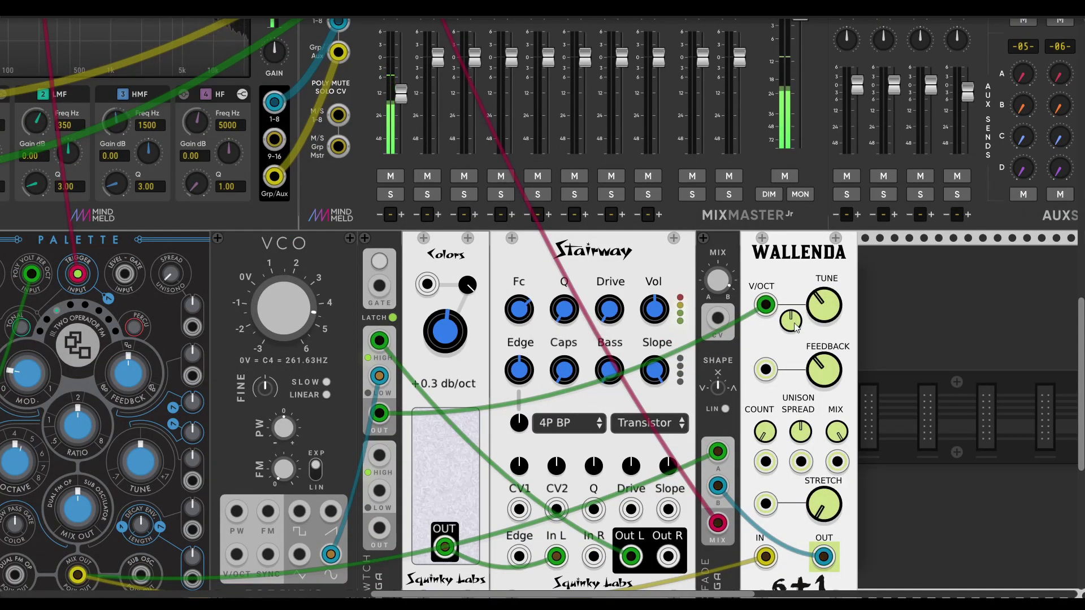
left_click_drag(716, 285, 716, 316)
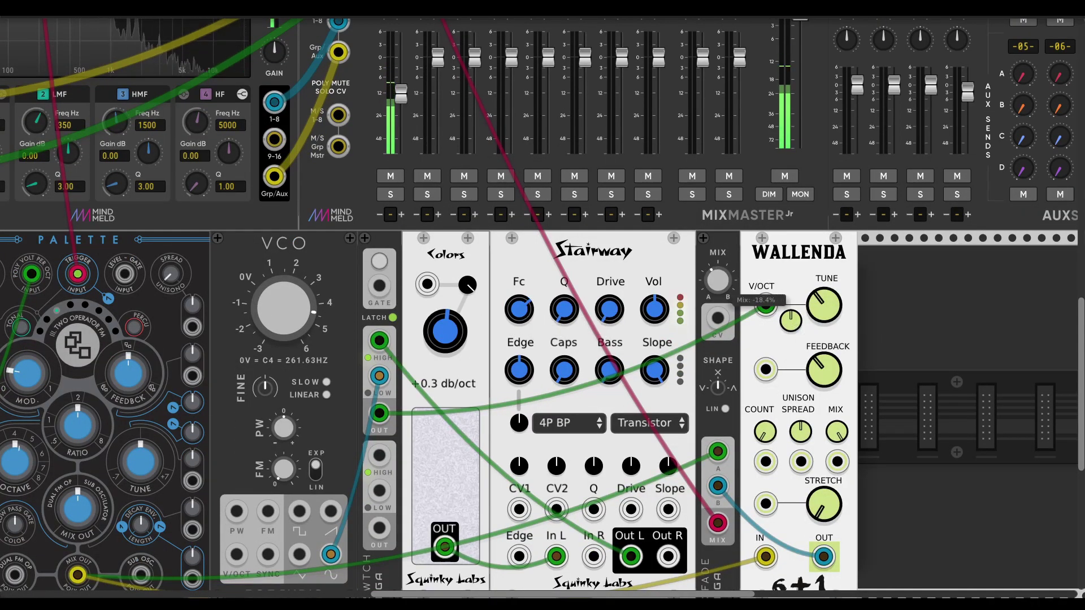
scroll(766, 333, "down", 2)
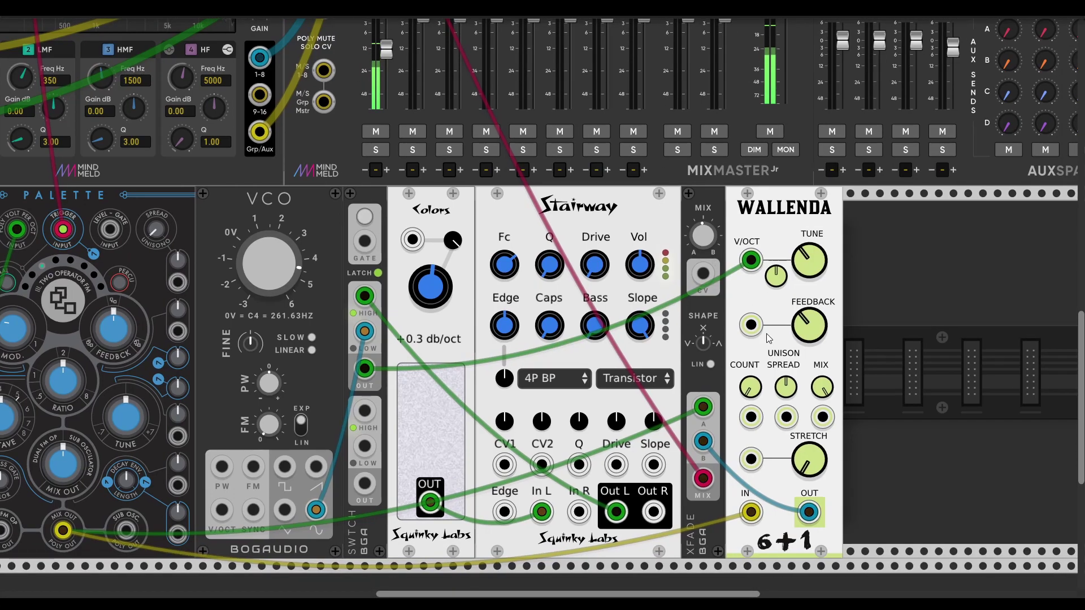
scroll(609, 437, "down", 4)
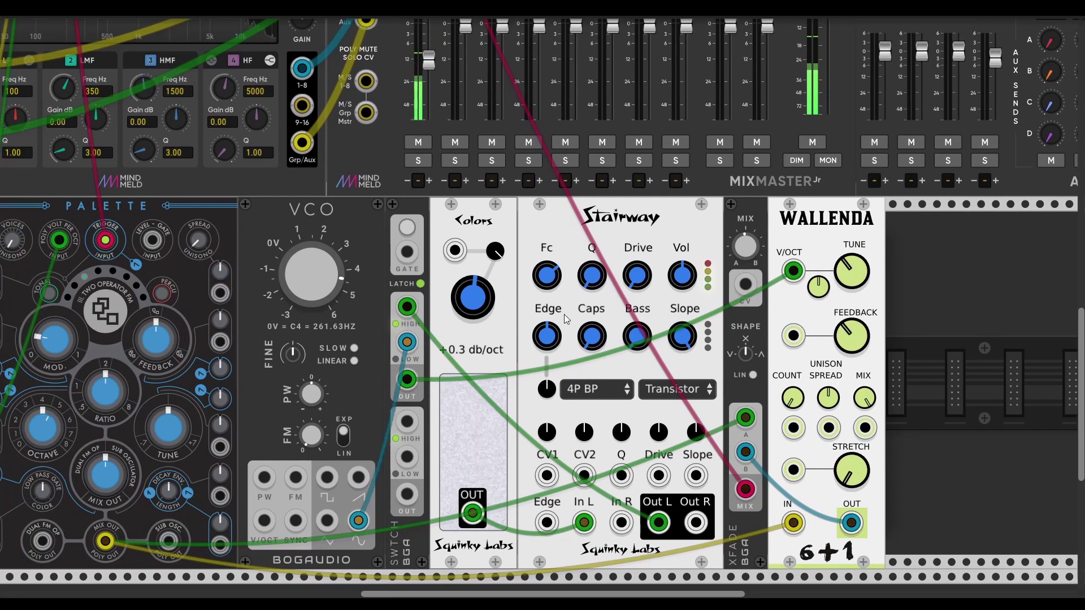
scroll(551, 352, "left", 3)
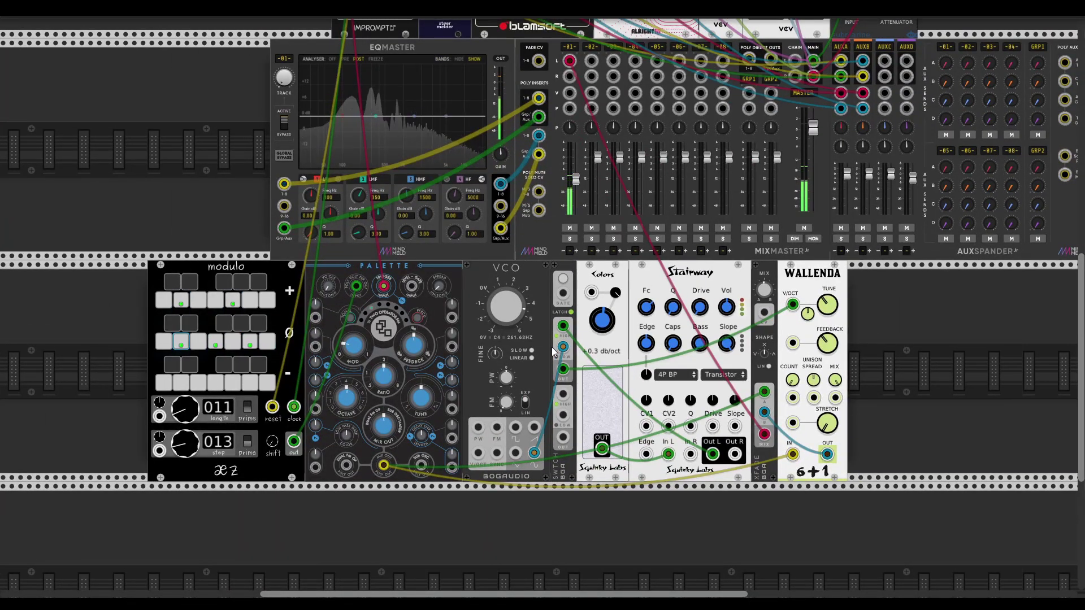
Save the resonator patch and open the delay patch
left_click(11, 8)
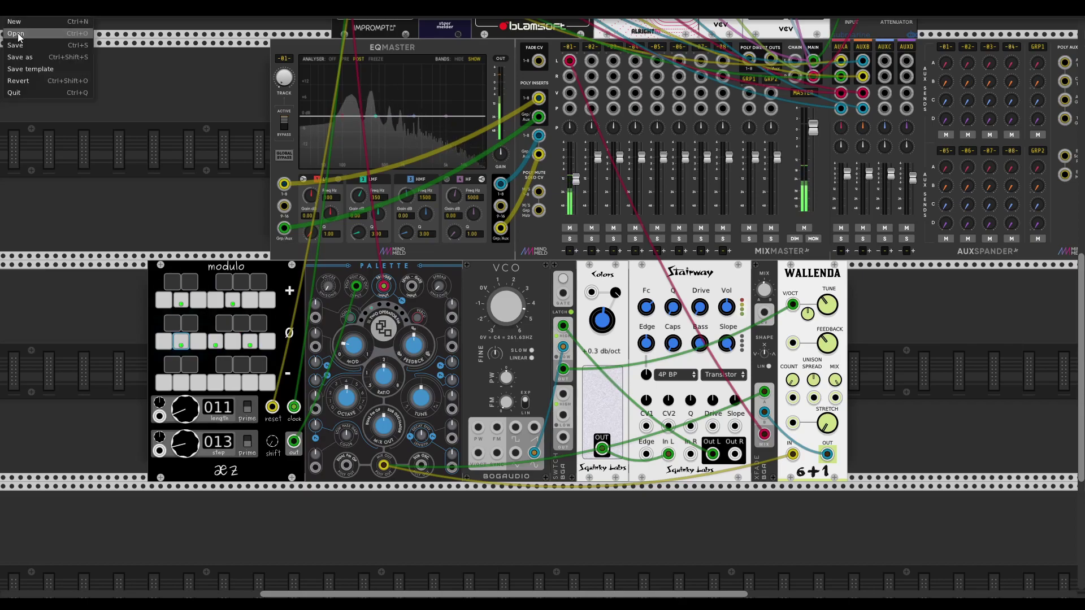
left_click(19, 44)
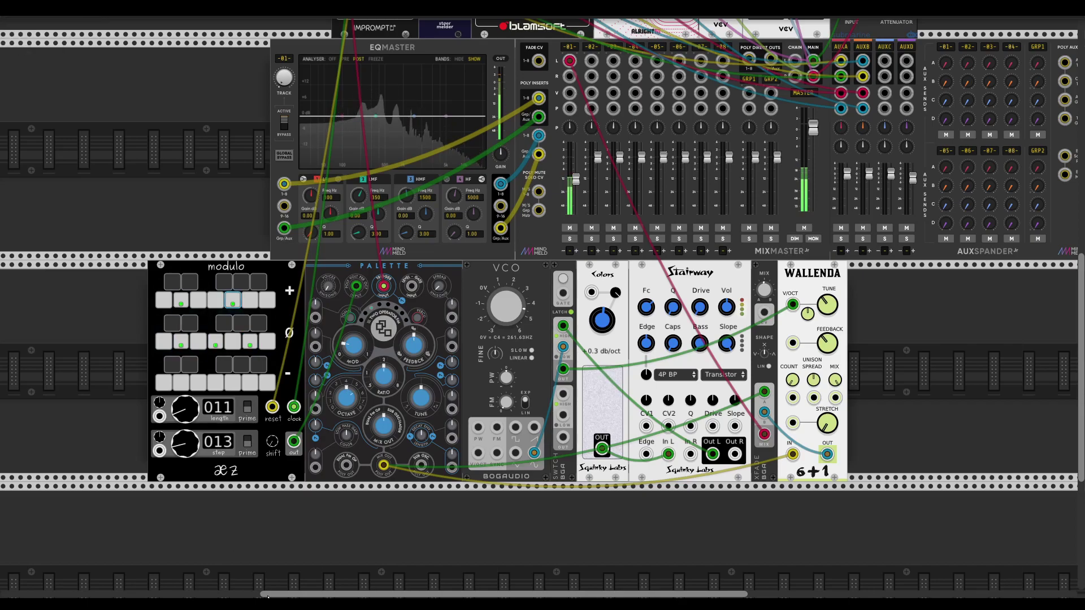
left_click(11, 9)
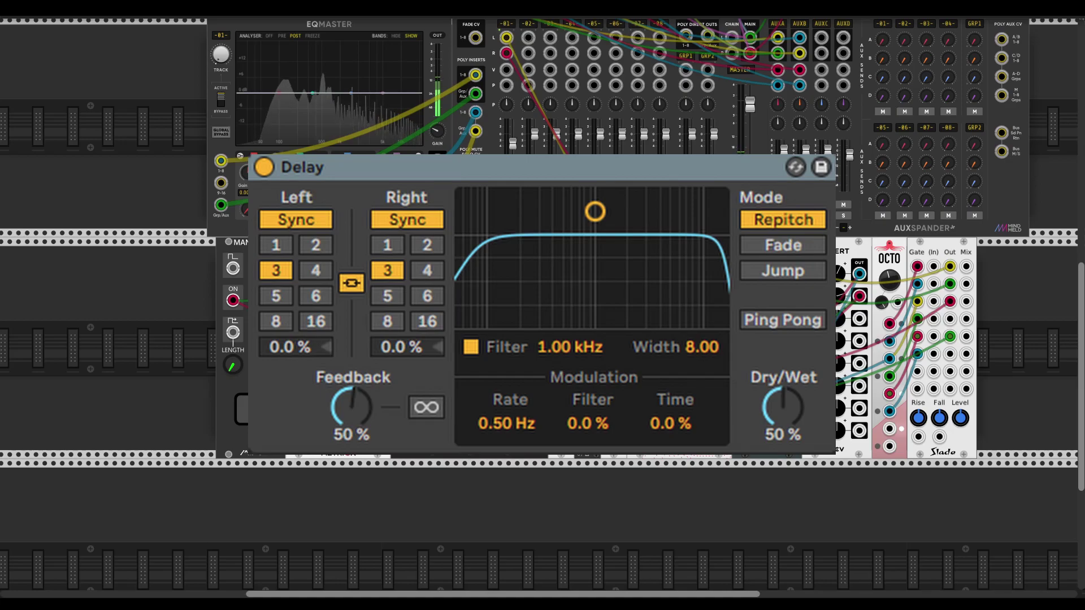
Examine the delay patch's signal path from the Palette voice and VCA through Chronoblob, Capacitor ST, 8vert and Octo
scroll(542, 305, "right", 4)
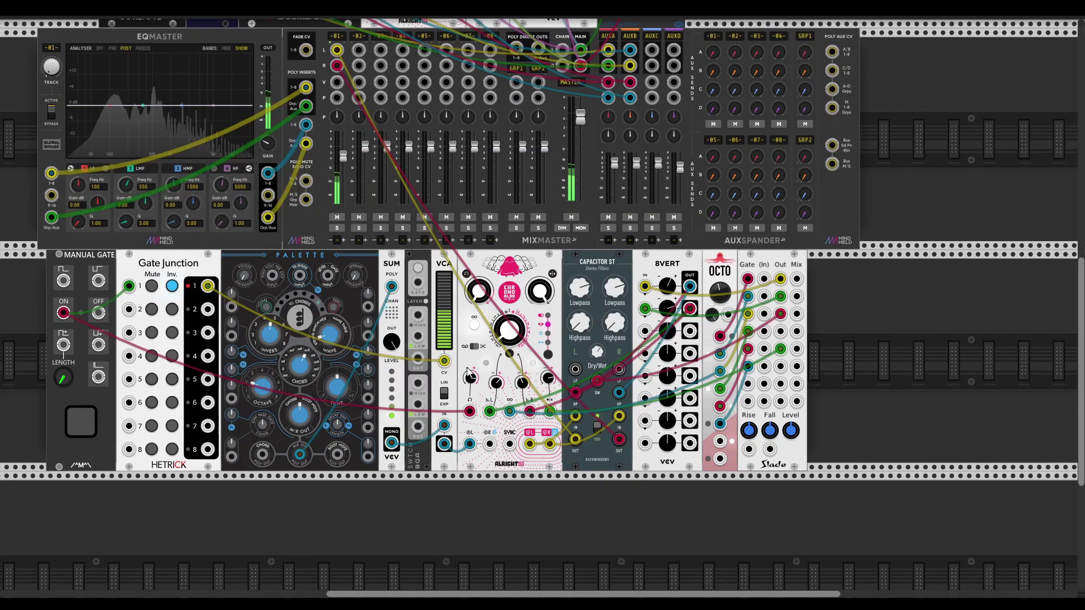
scroll(468, 373, "down", 1)
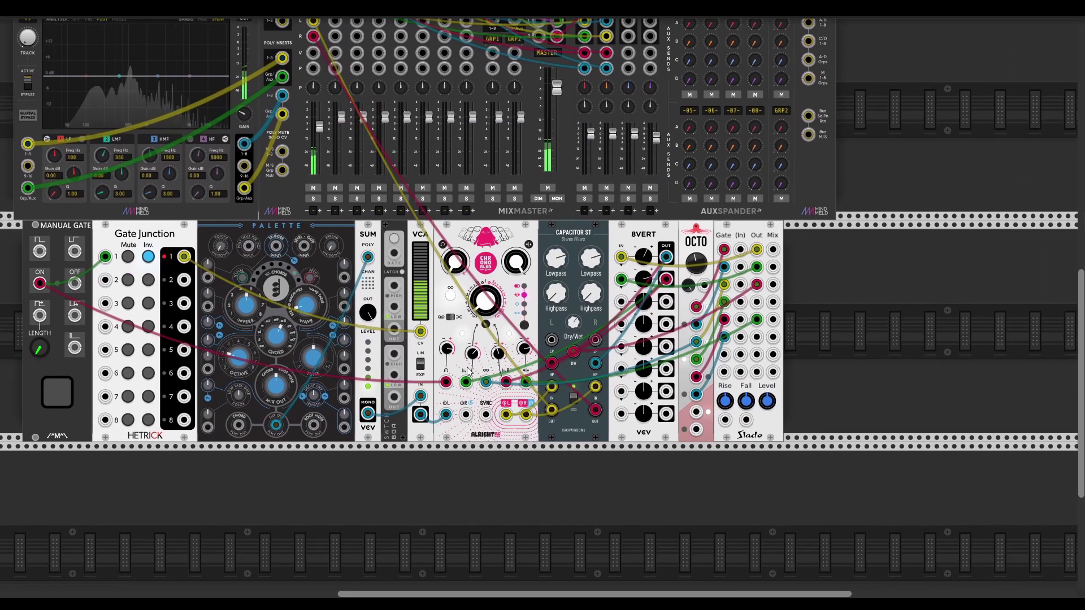
scroll(467, 372, "up", 2)
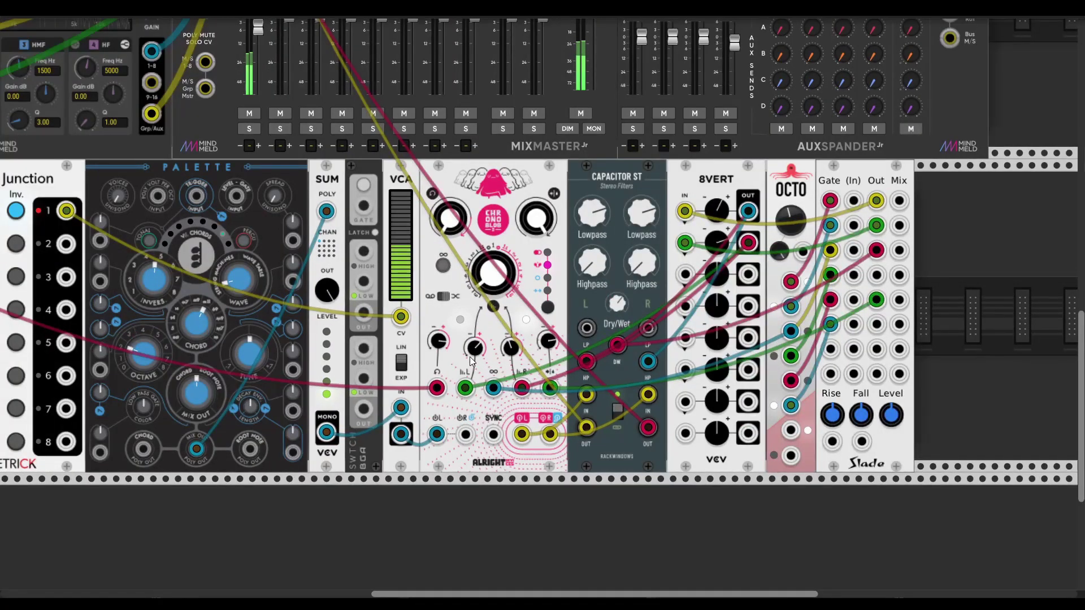
scroll(475, 356, "left", 4)
scroll(474, 356, "up", 1)
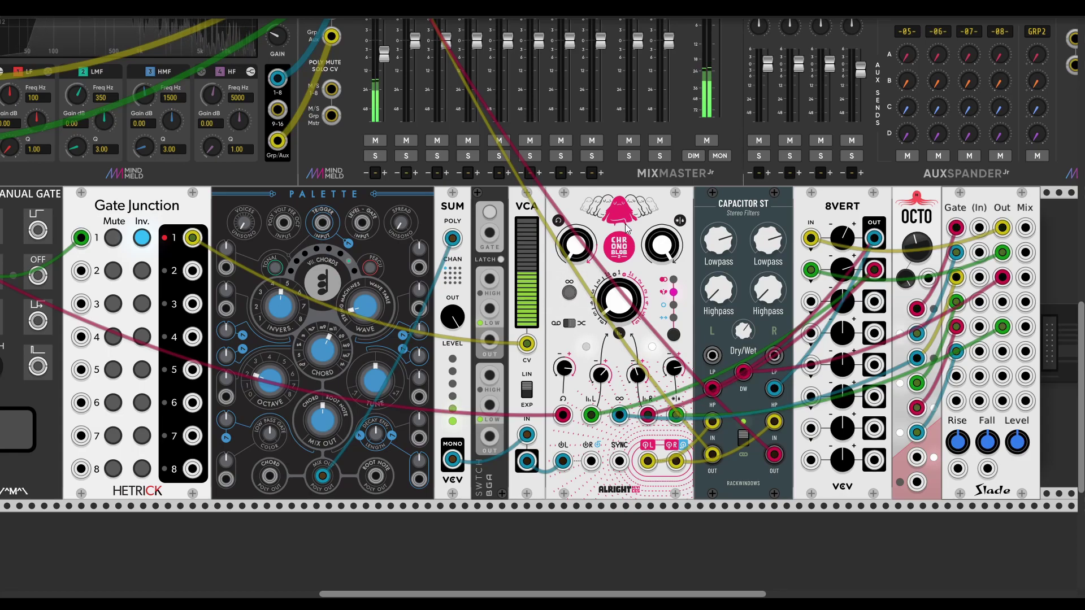
left_click_drag(624, 223, 514, 219)
scroll(605, 364, "left", 3)
scroll(605, 364, "down", 1)
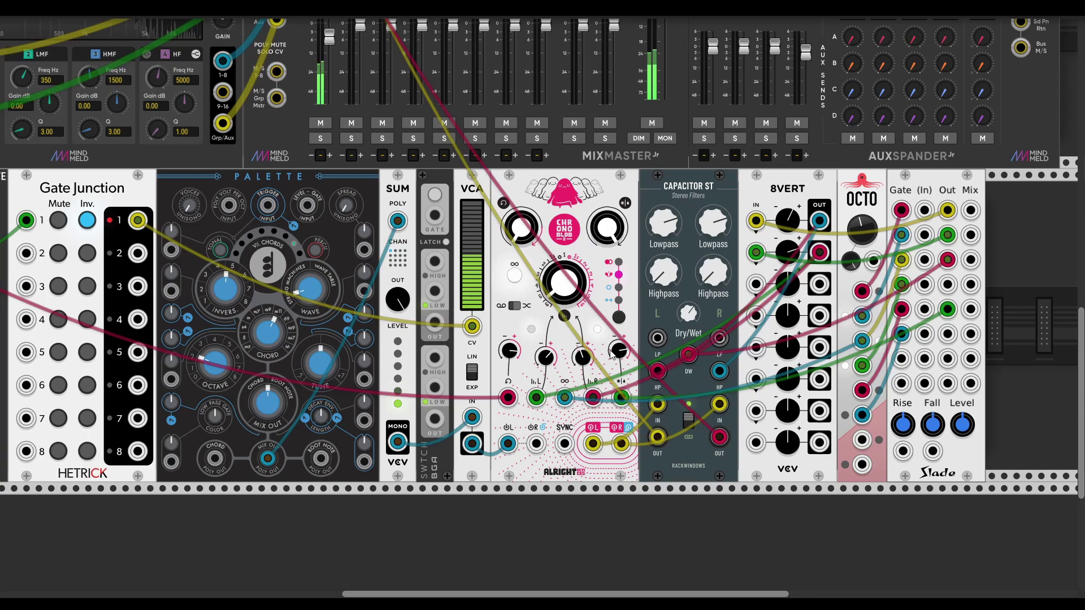
mouse_move(546, 363)
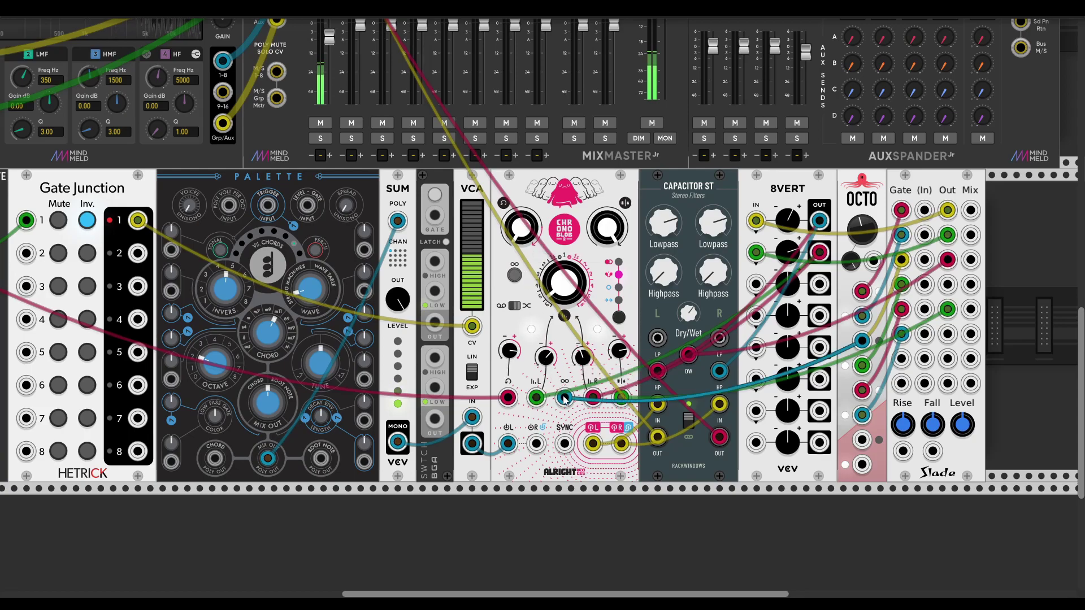
scroll(572, 420, "down", 3)
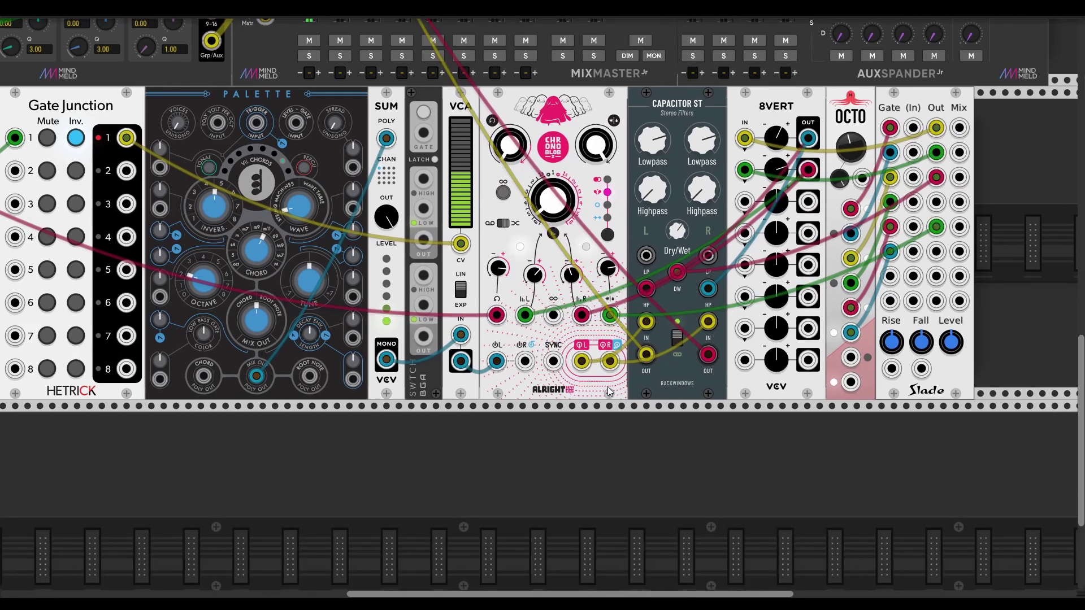
scroll(621, 383, "right", 3)
scroll(621, 383, "up", 2)
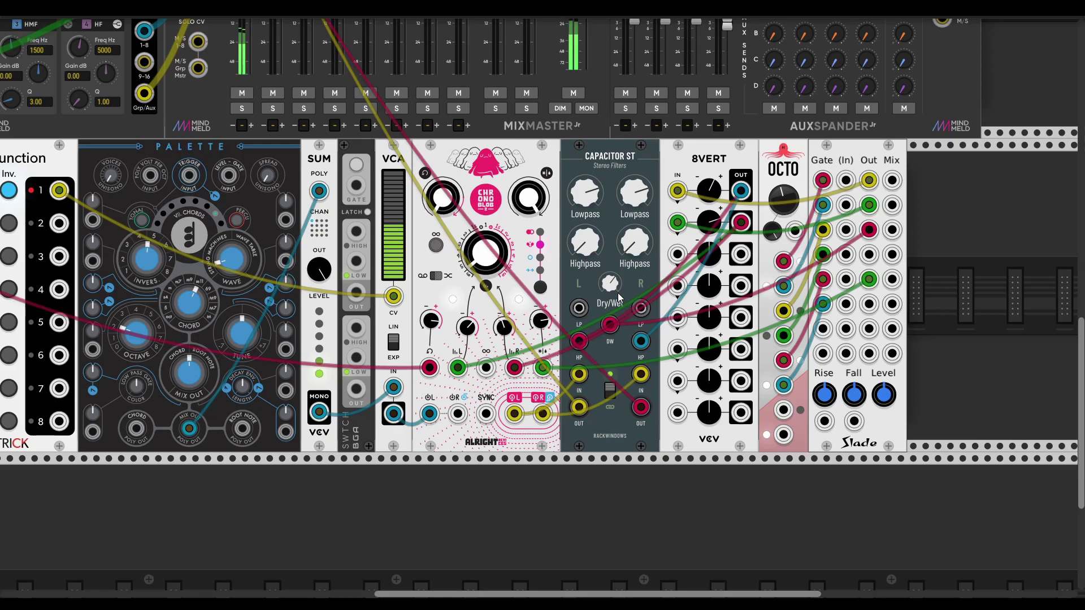
scroll(598, 297, "left", 2)
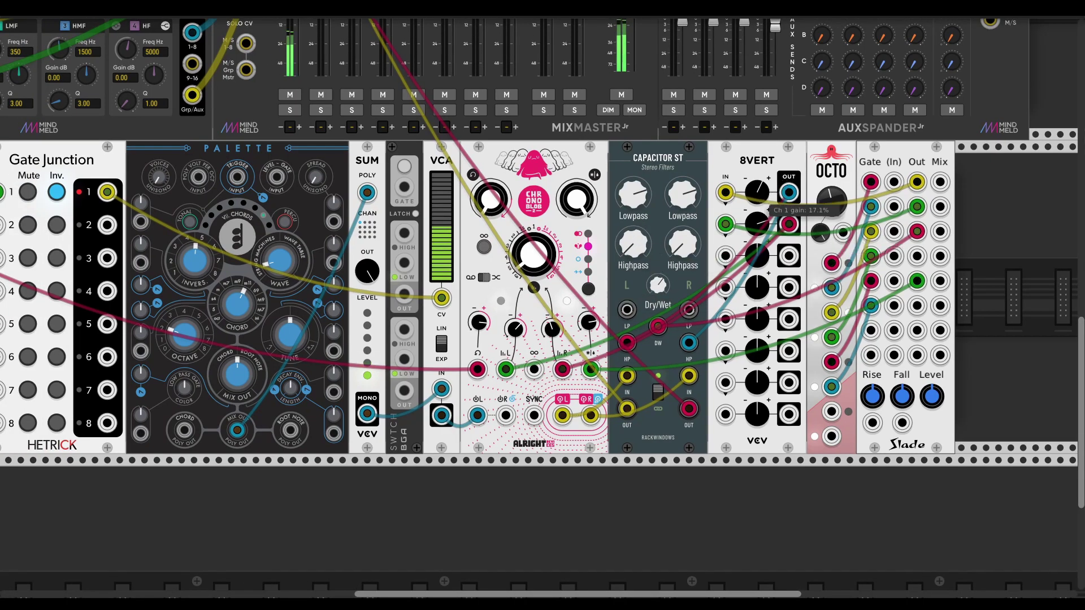
Adjust the gains of the 8vert's first two channels, which scale the modulation sent to the Capacitor ST filter
left_click_drag(759, 207, 759, 206)
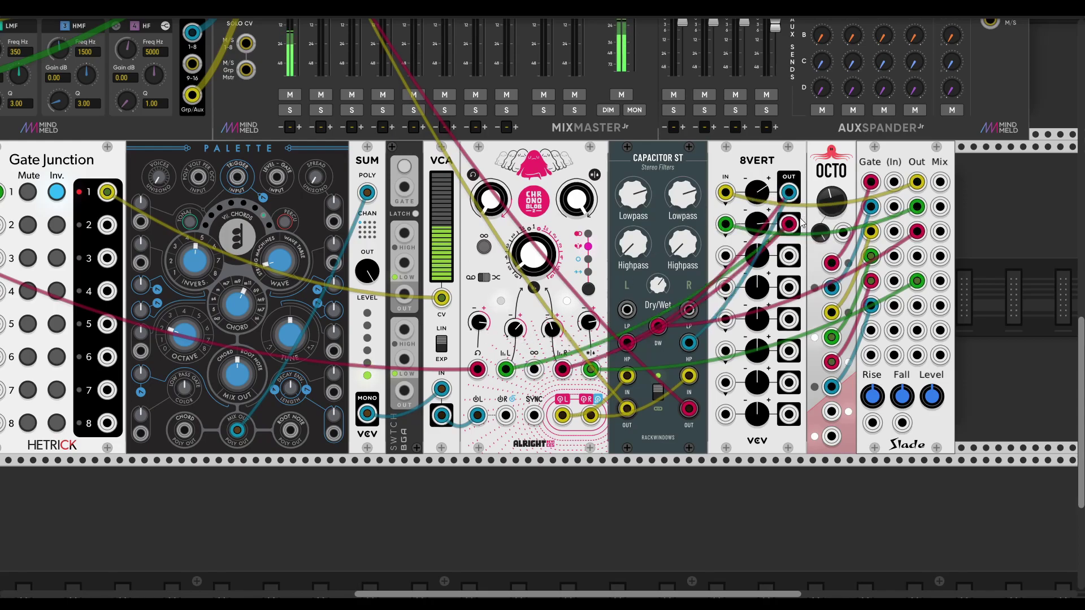
left_click_drag(759, 226, 759, 84)
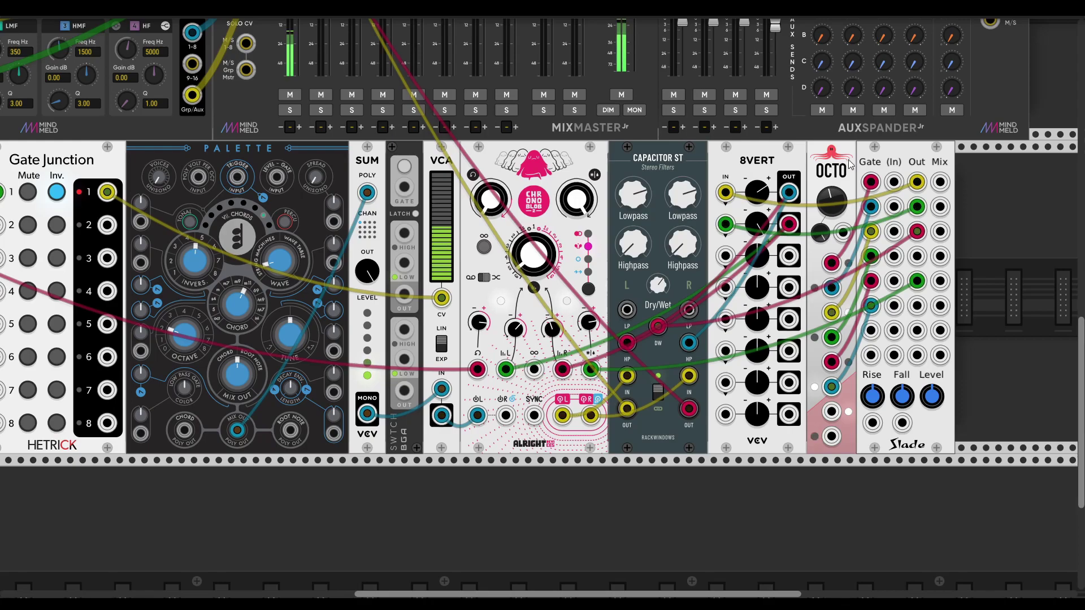
scroll(846, 164, "right", 3)
scroll(846, 163, "up", 1)
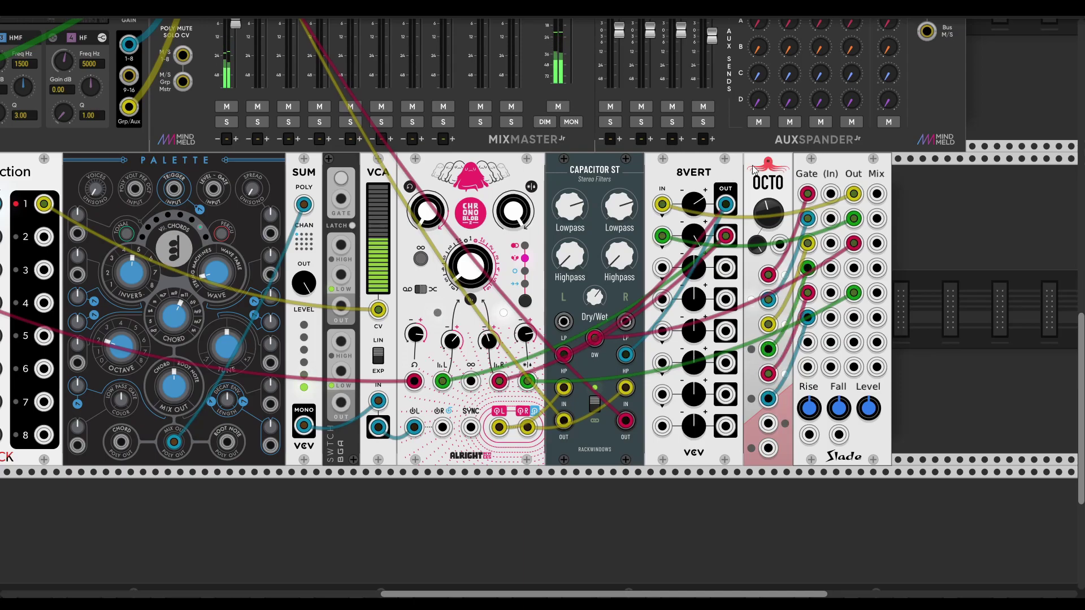
left_click_drag(908, 313, 928, 298)
scroll(773, 231, "left", 3)
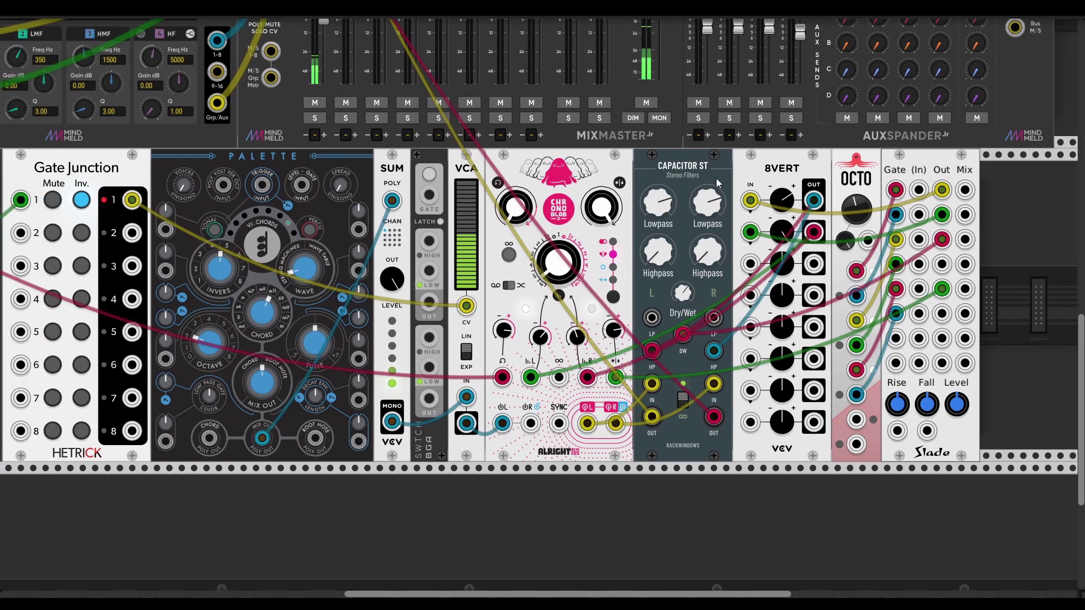
scroll(684, 179, "left", 1)
scroll(690, 184, "left", 2)
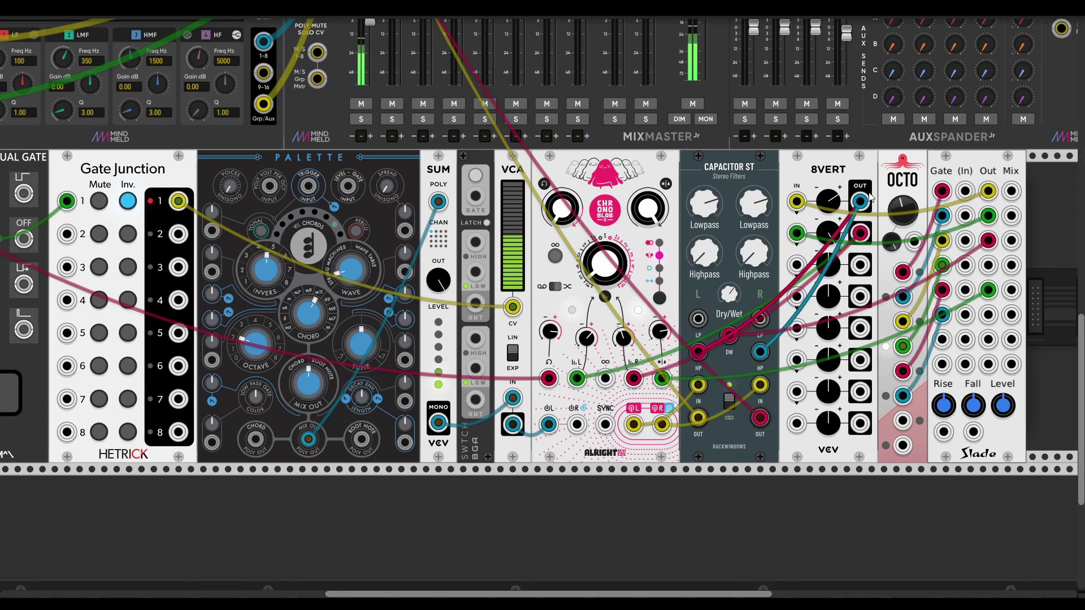
Adjust the Capacitor ST's left lowpass and highpass cutoffs
mouse_move(828, 211)
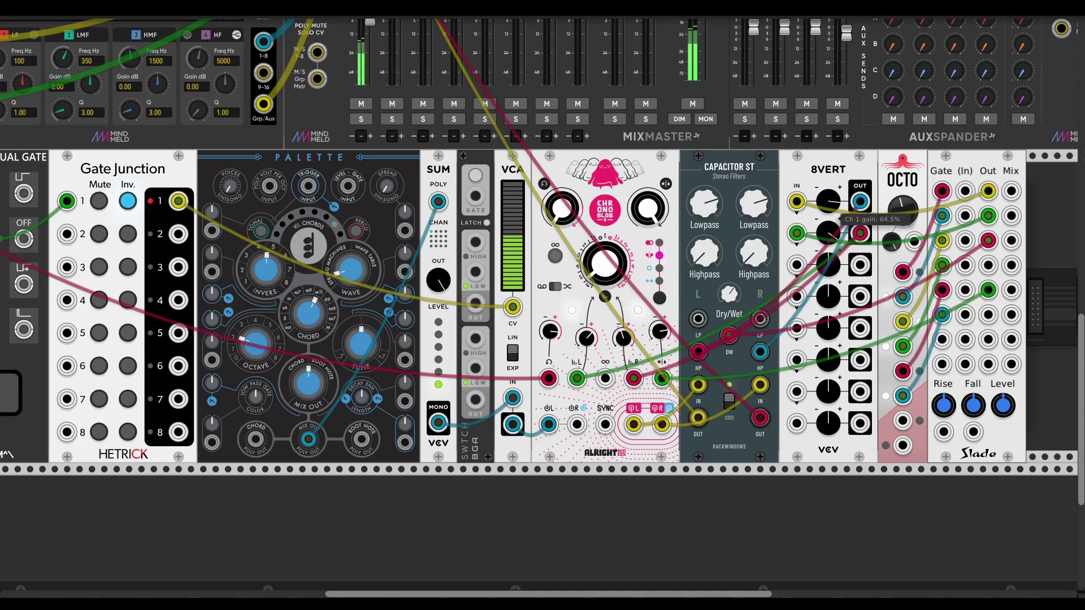
mouse_move(761, 205)
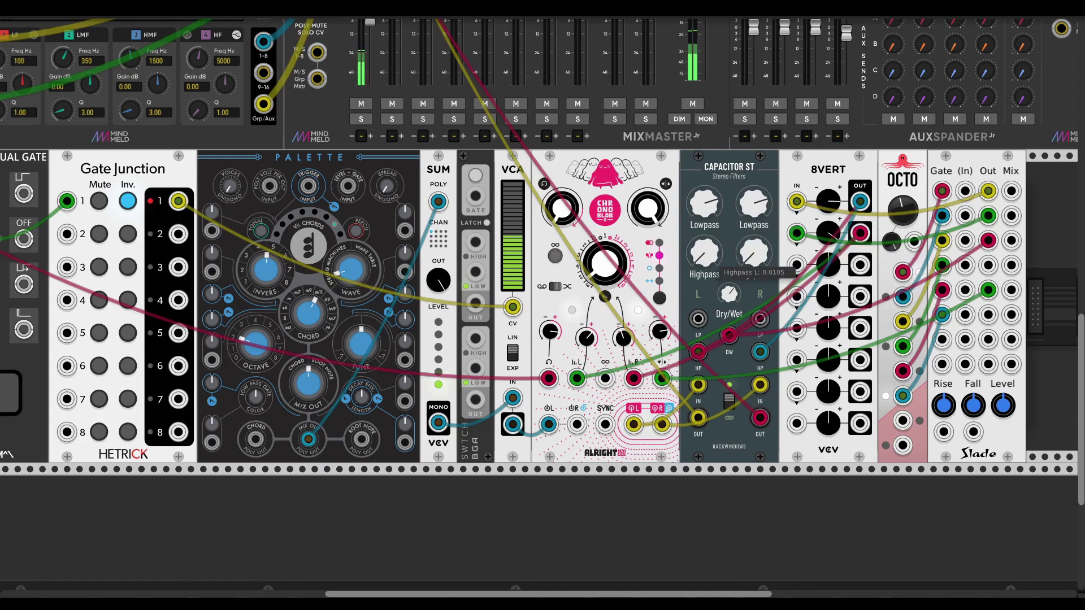
left_click_drag(706, 214, 706, 254)
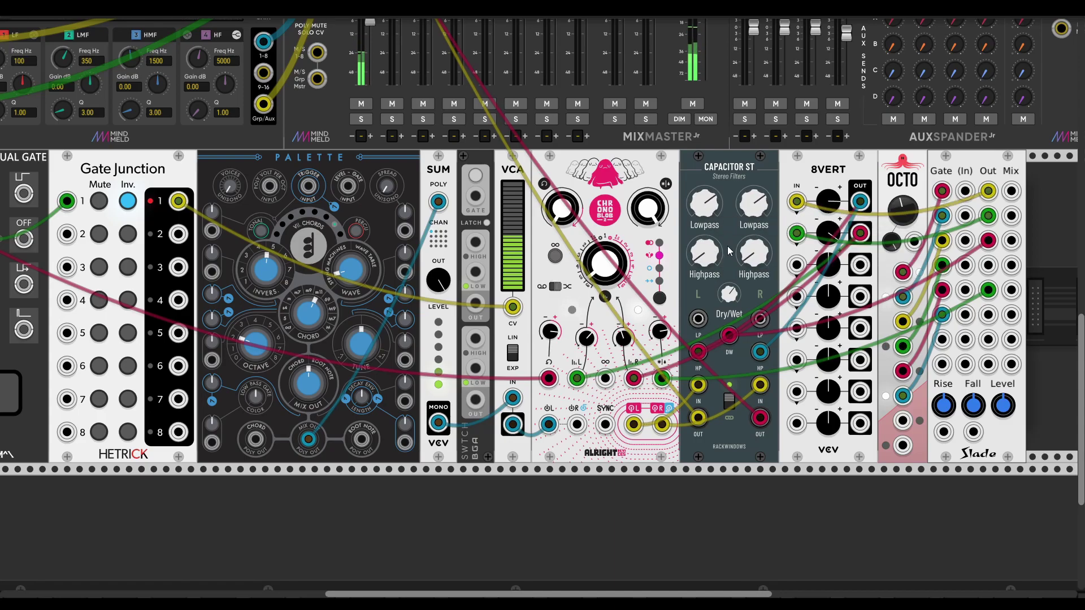
scroll(714, 276, "left", 3)
scroll(741, 287, "right", 2)
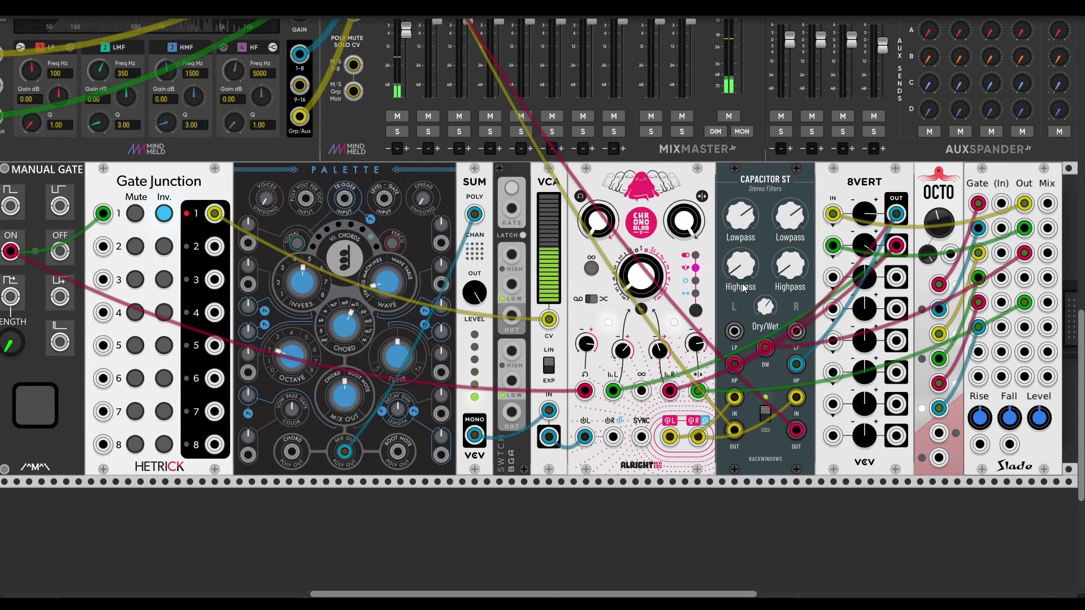
mouse_move(737, 257)
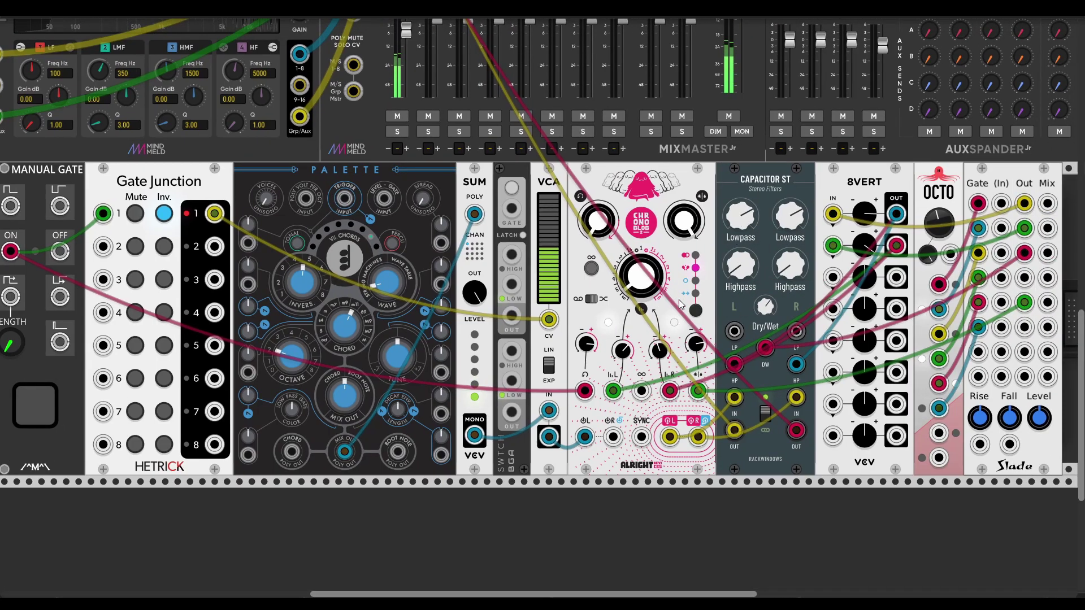
Delete the unused Bogaudio switch module between the Sum and VCA modules
scroll(543, 226, "left", 2)
mouse_move(537, 203)
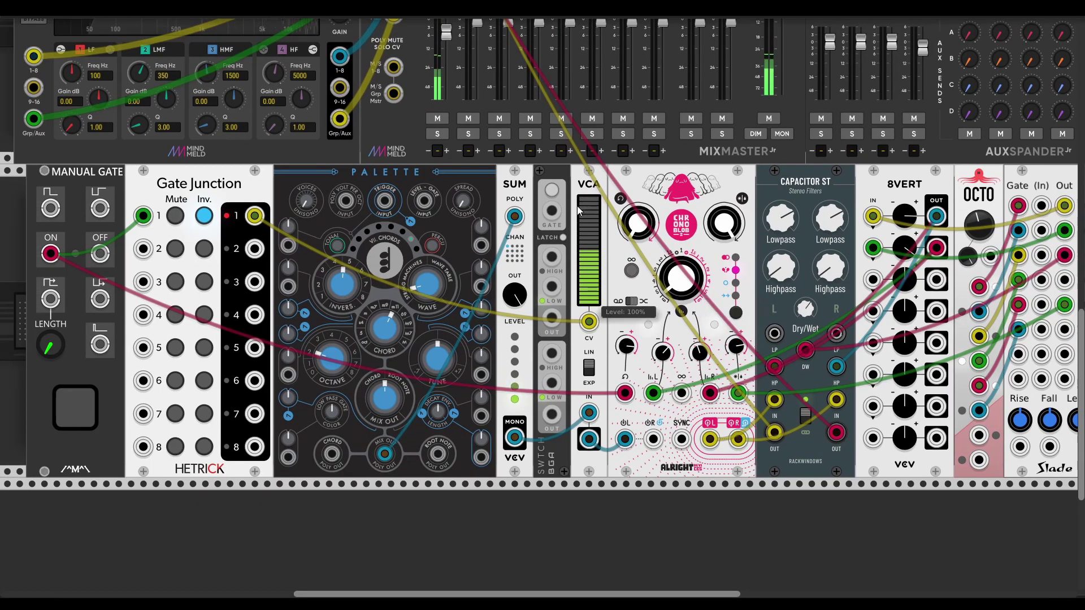
right_click(545, 175)
left_click(574, 279)
Examine the Chronoblob's modulation inputs, the Capacitor ST's dry/wet, the delay feedback, and the Manual Gate's wiring
scroll(616, 310, "right", 2)
scroll(622, 373, "right", 3)
scroll(622, 373, "down", 1)
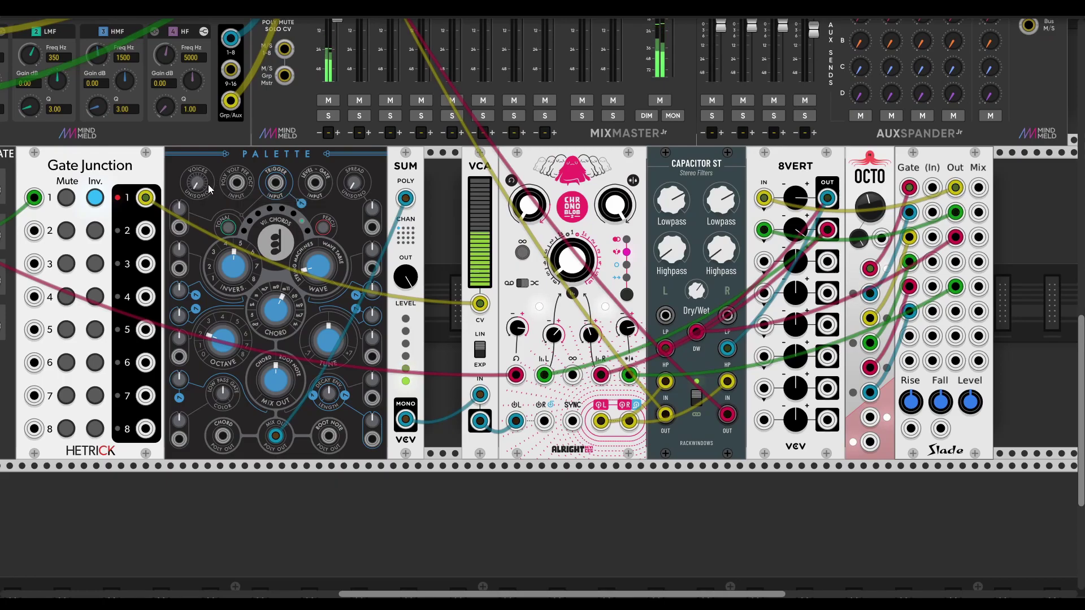
scroll(629, 327, "right", 2)
scroll(629, 327, "down", 1)
scroll(628, 327, "right", 1)
scroll(629, 327, "down", 1)
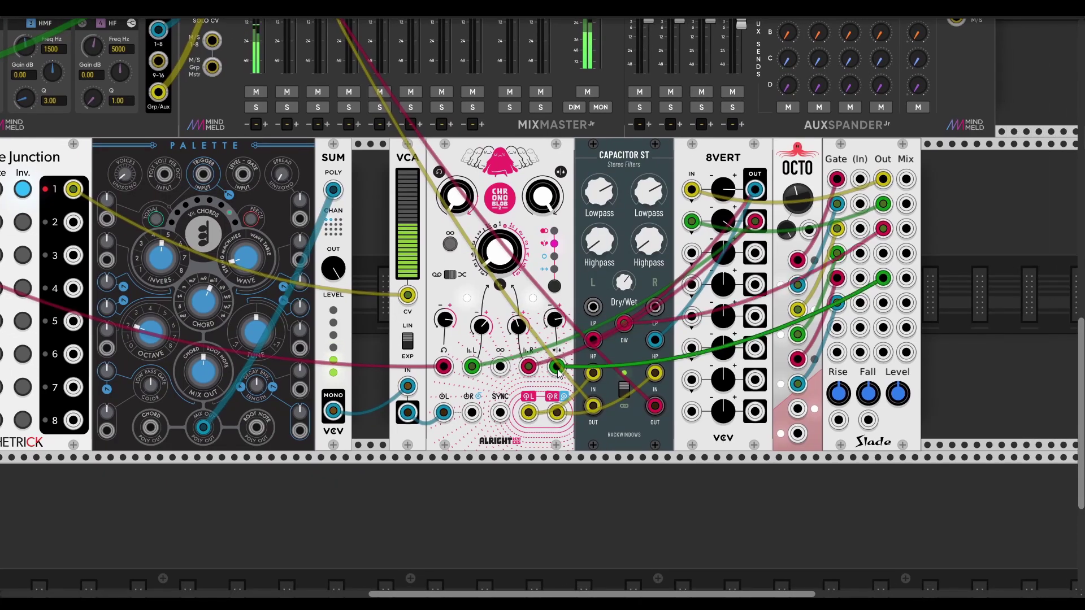
scroll(561, 275, "down", 1)
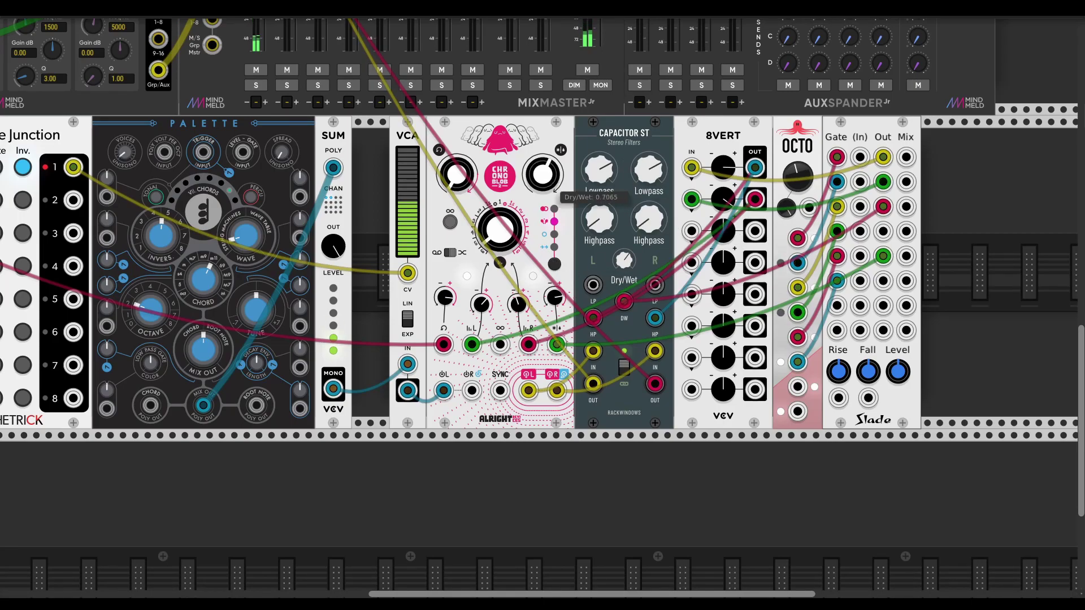
scroll(544, 270, "up", 2)
scroll(544, 270, "left", 4)
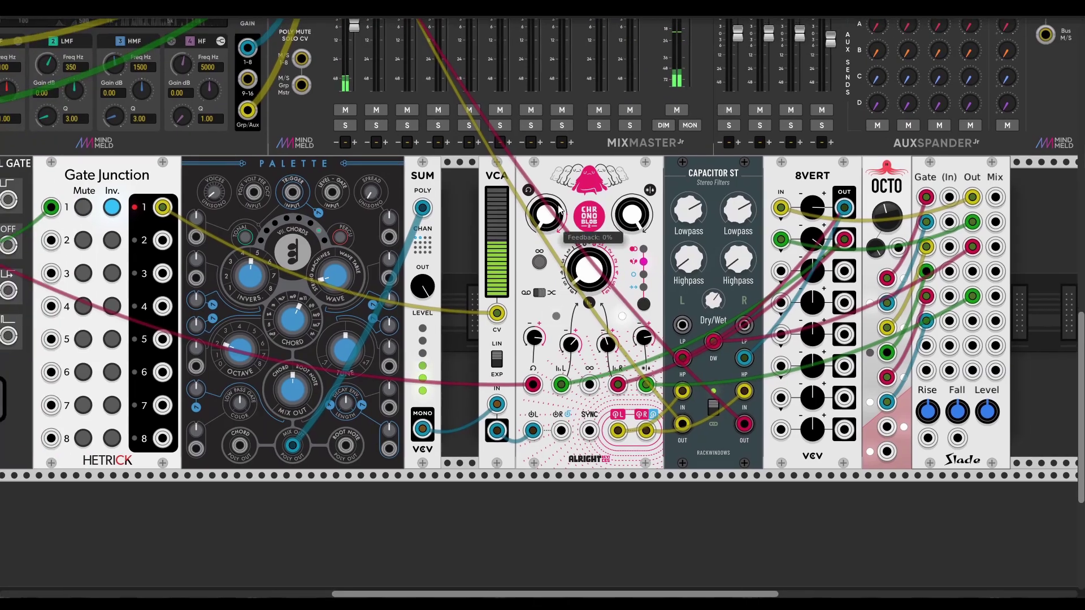
scroll(556, 279, "left", 7)
scroll(556, 279, "down", 2)
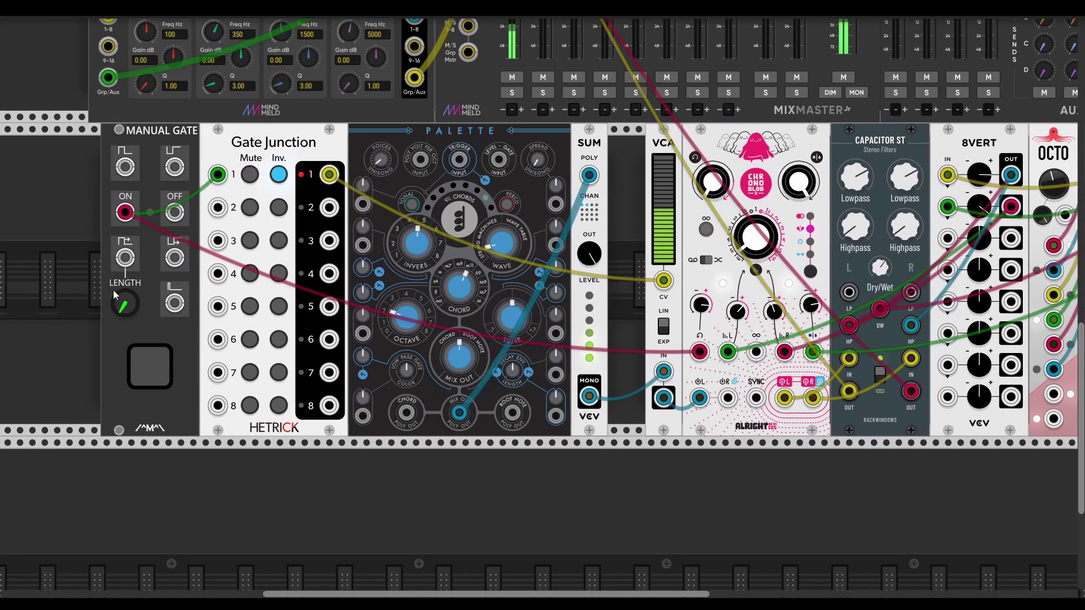
Switch on the Manual Gate to close the VCA feeding the delay and modulate the Chronoblob's feedback
scroll(616, 249, "left", 1)
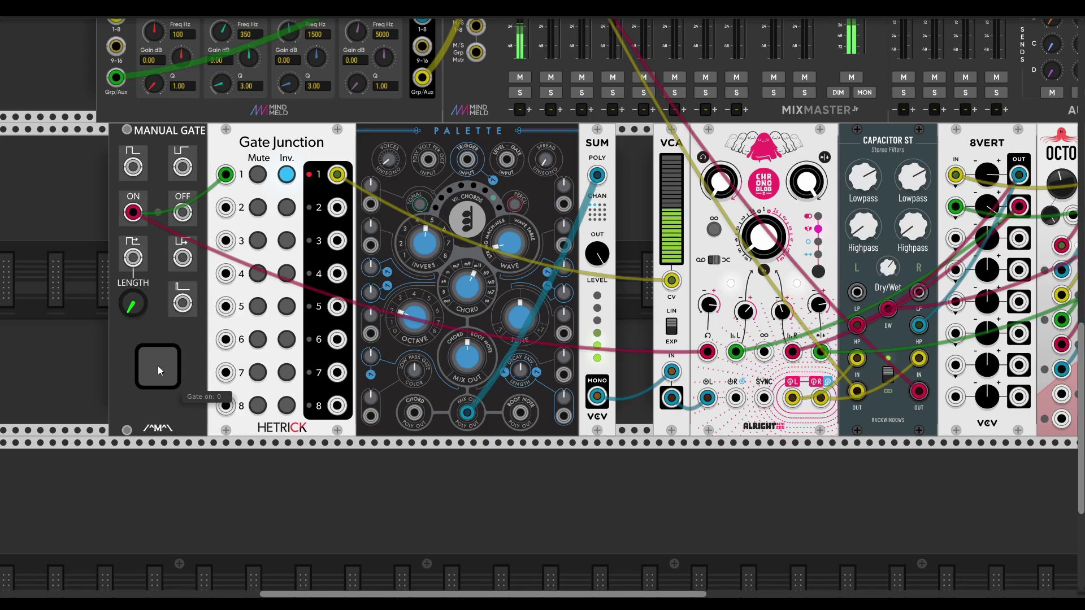
left_click_drag(671, 398, 707, 397)
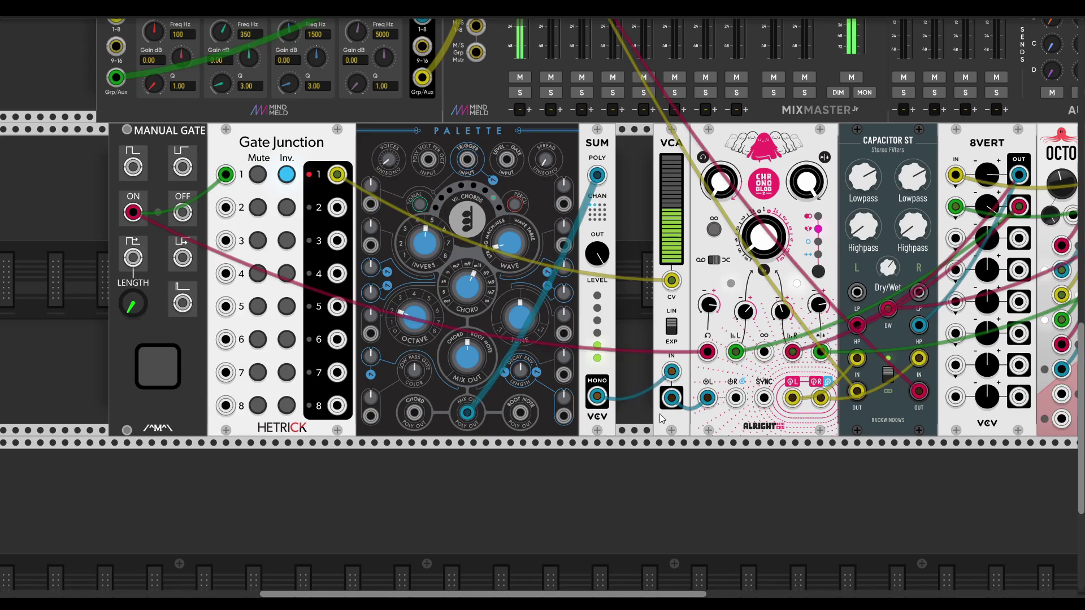
scroll(686, 472, "up", 1)
scroll(685, 472, "left", 1)
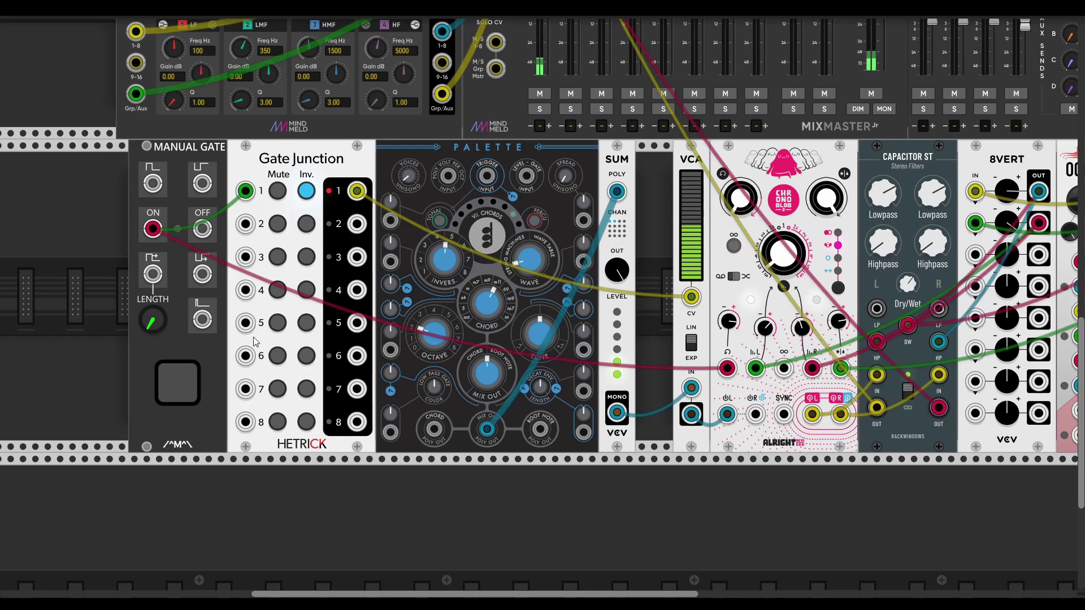
left_click(181, 378)
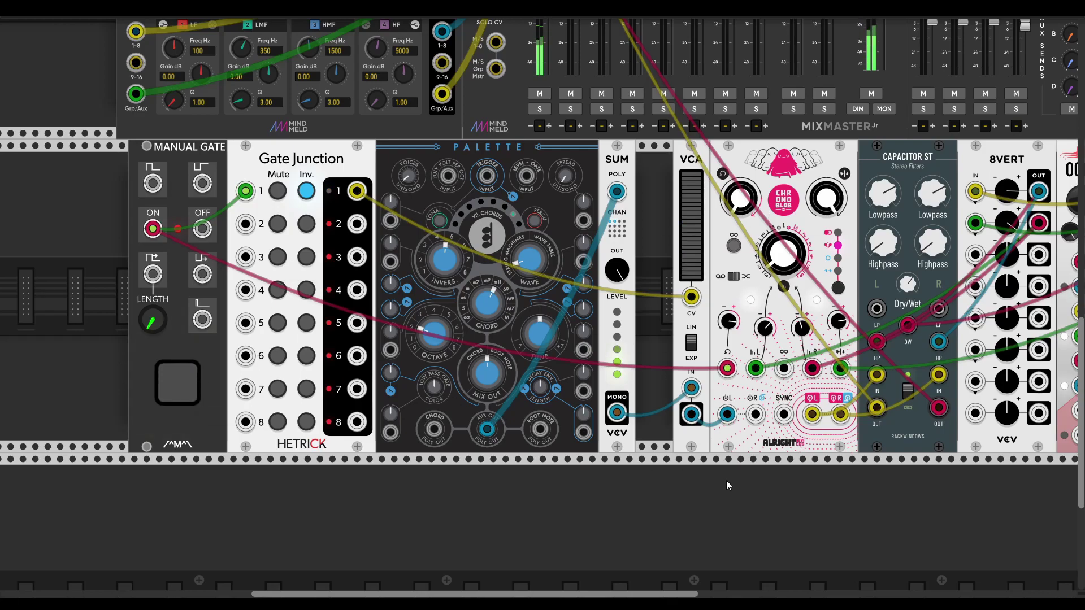
Lower mixer channel 1's level and set the Chronoblob's time modulation mode to 0
scroll(678, 418, "up", 3)
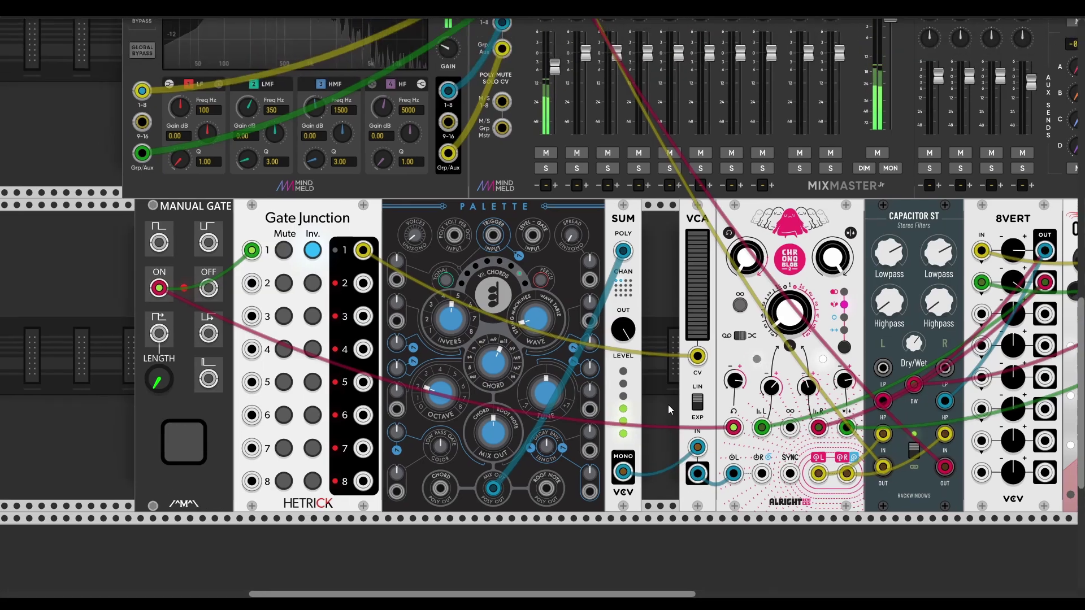
left_click_drag(559, 90, 559, 87)
scroll(684, 393, "down", 3)
scroll(683, 394, "right", 2)
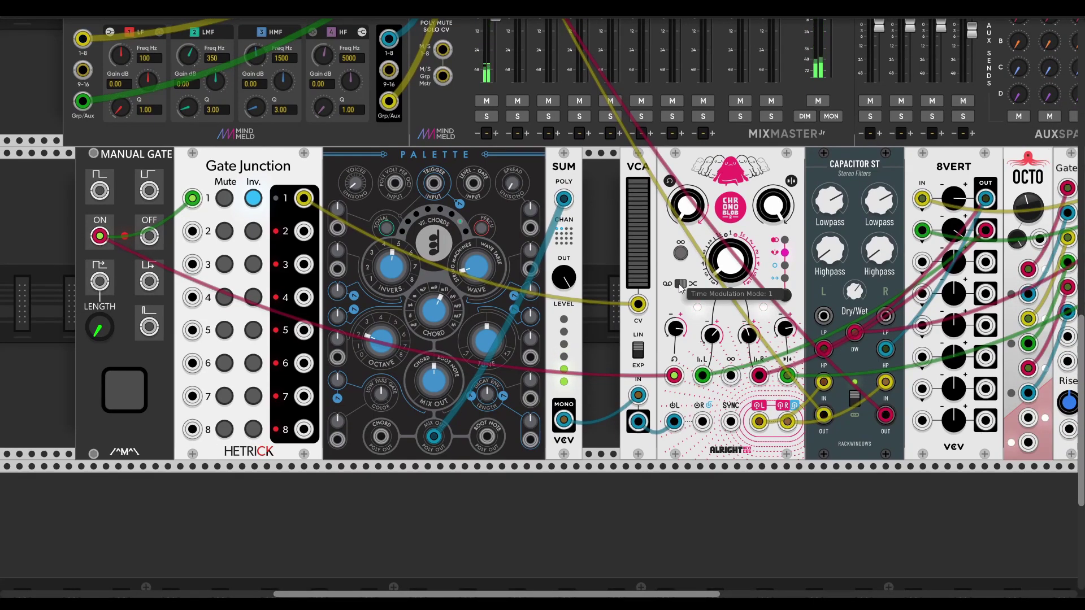
scroll(699, 301, "up", 3)
scroll(699, 301, "left", 1)
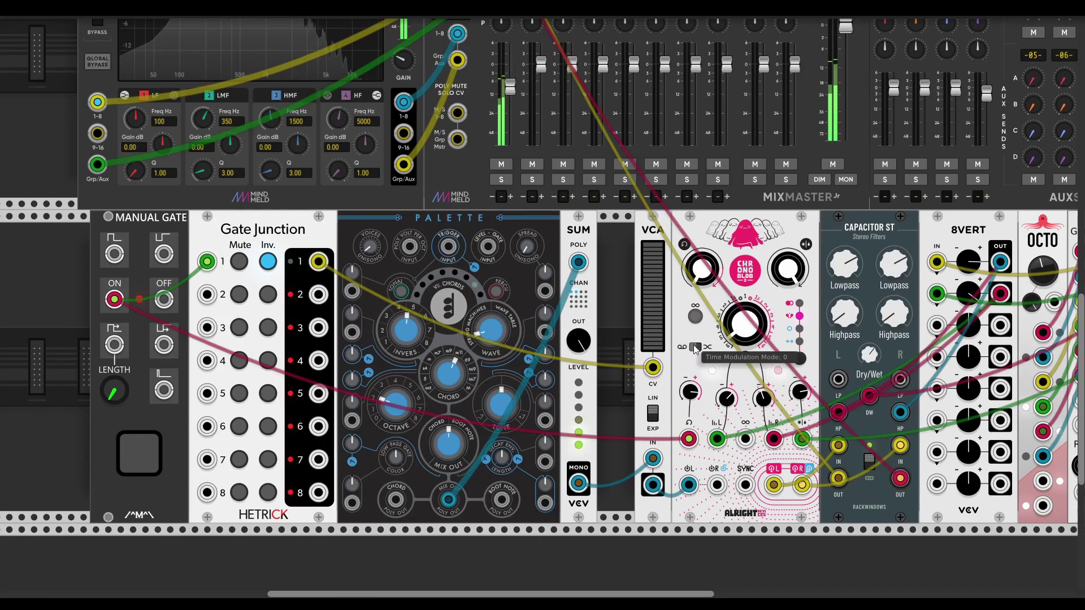
Patch a cable between the Chronoblob's ∞ input and the sixth jack of the Octo module
scroll(695, 349, "down", 2)
scroll(694, 349, "right", 3)
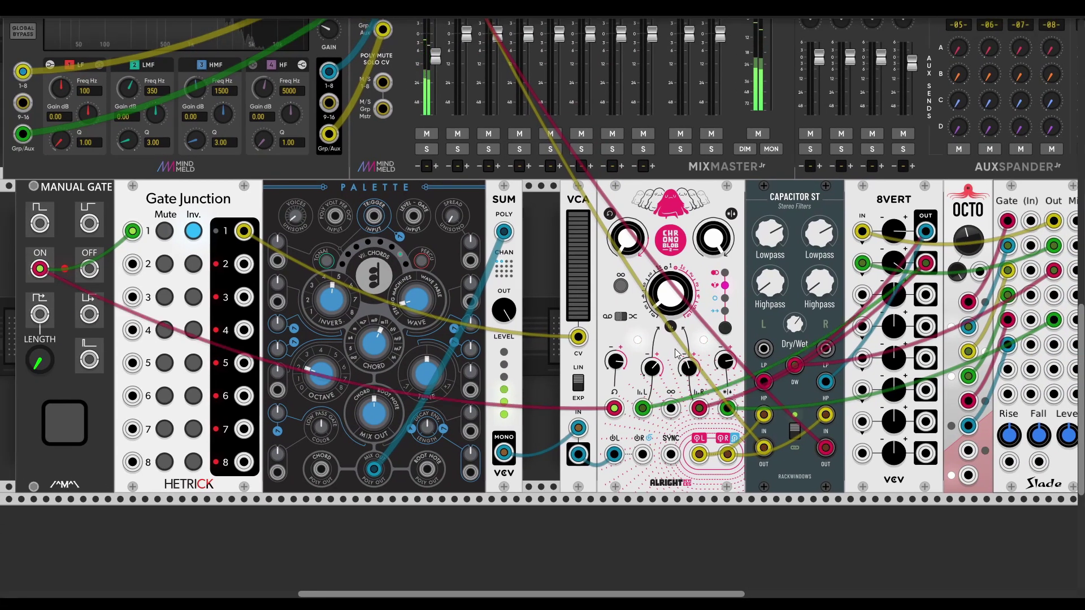
scroll(678, 353, "up", 1)
scroll(678, 354, "left", 1)
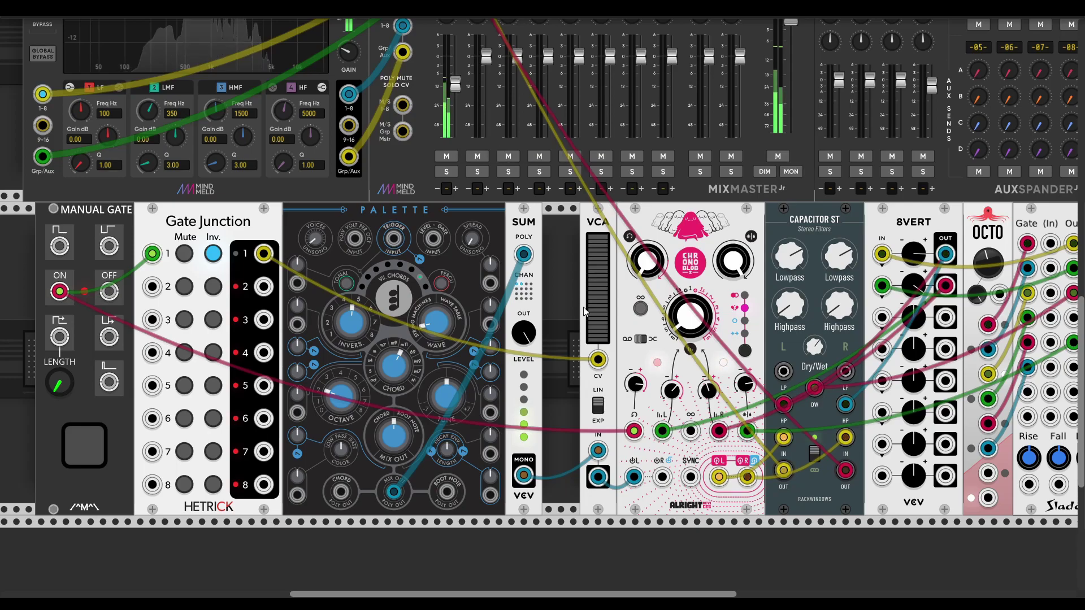
scroll(568, 284, "down", 1)
scroll(568, 284, "left", 1)
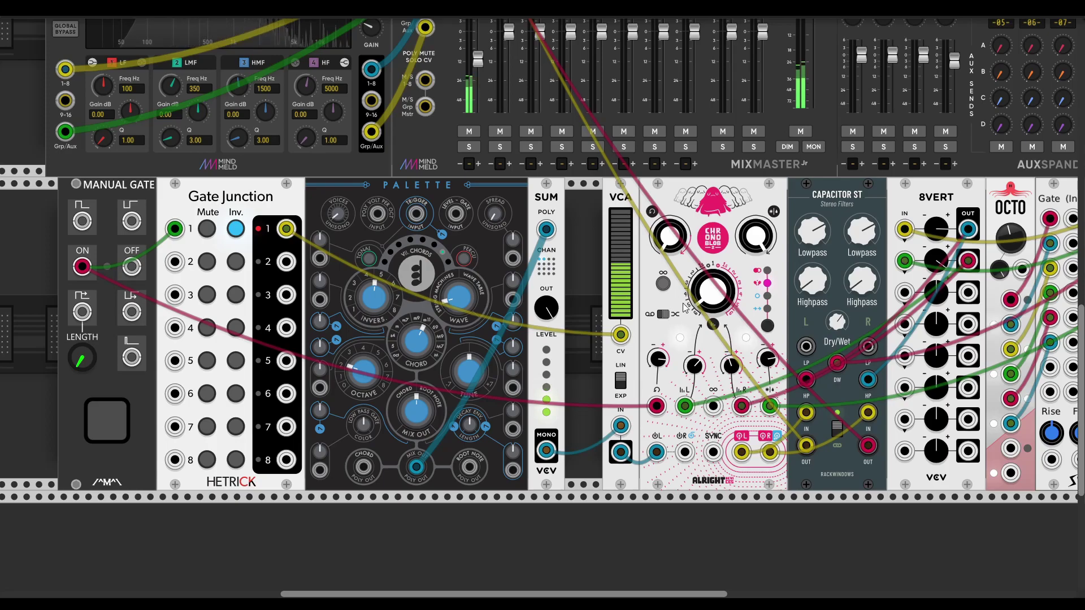
scroll(589, 297, "down", 1)
scroll(589, 298, "right", 3)
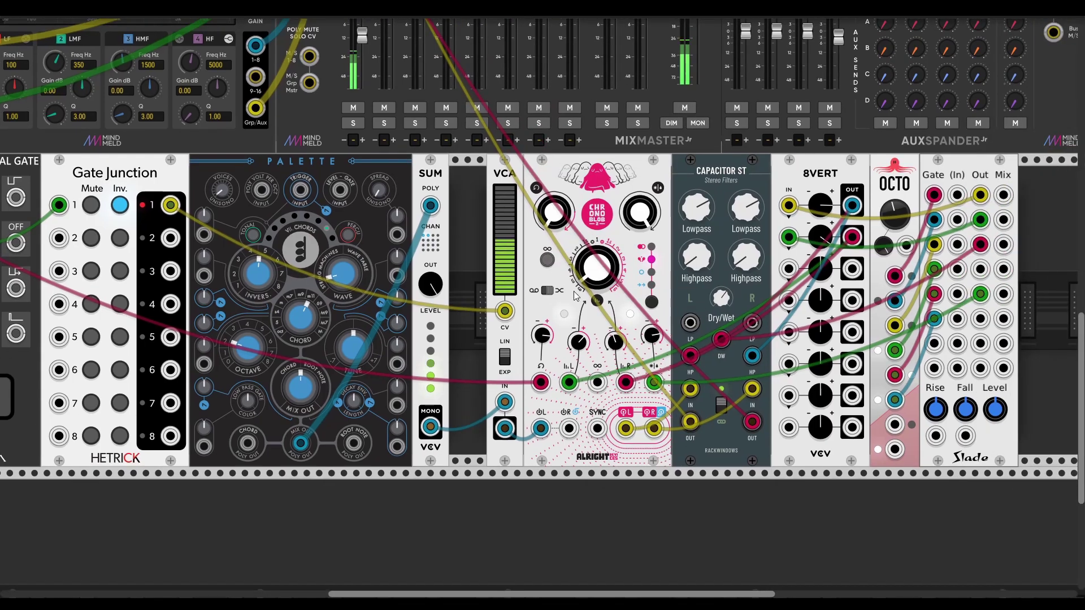
left_click_drag(597, 382, 894, 400)
scroll(588, 322, "up", 4)
scroll(588, 322, "left", 3)
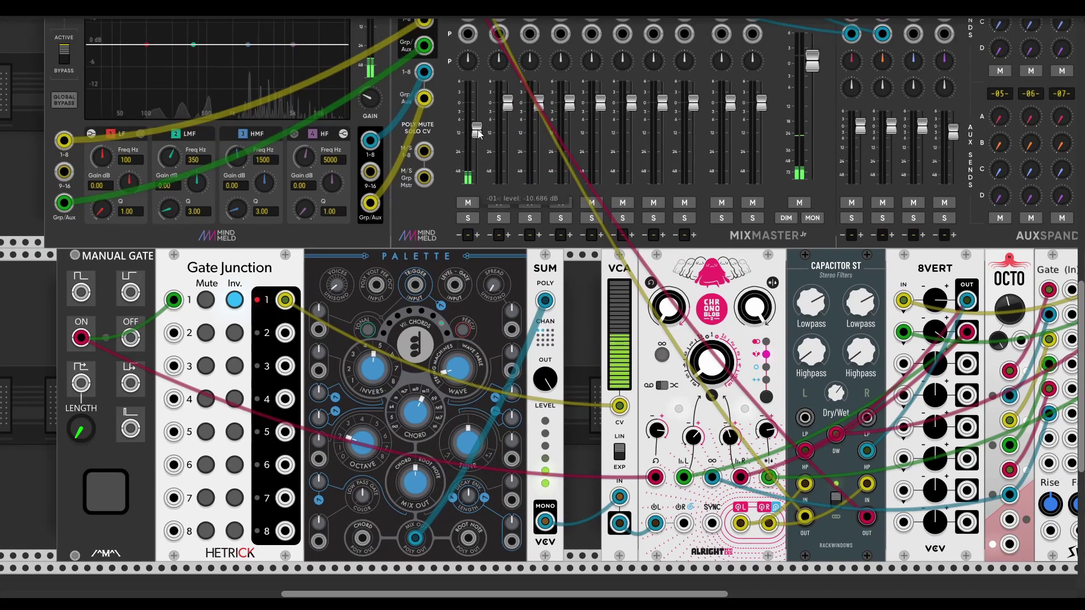
scroll(575, 317, "down", 4)
scroll(515, 331, "right", 2)
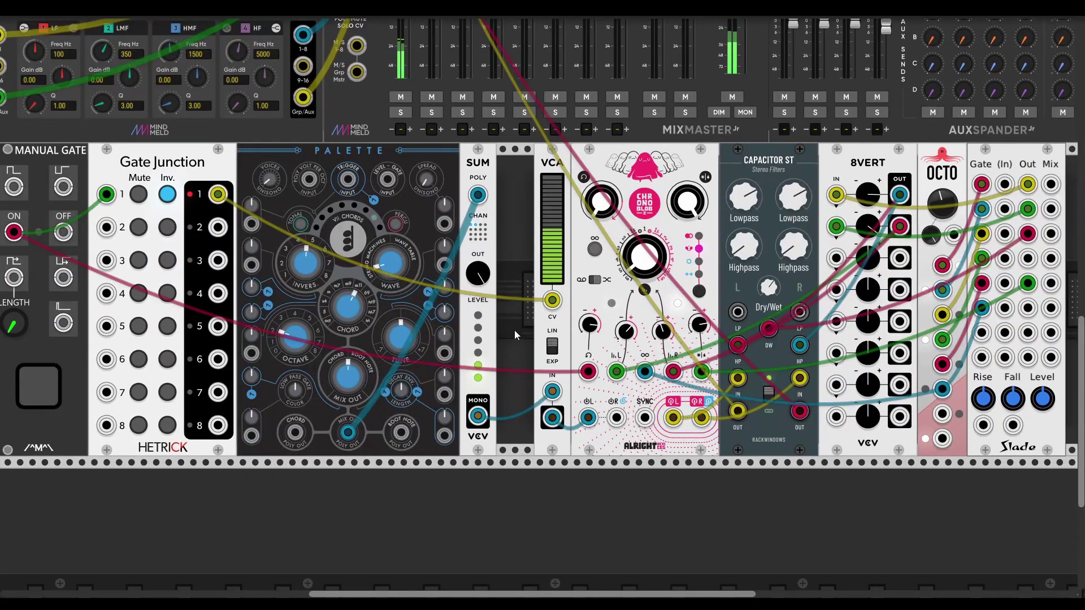
Open the patch that recreates Ableton's Vocoder
scroll(490, 331, "down", 3)
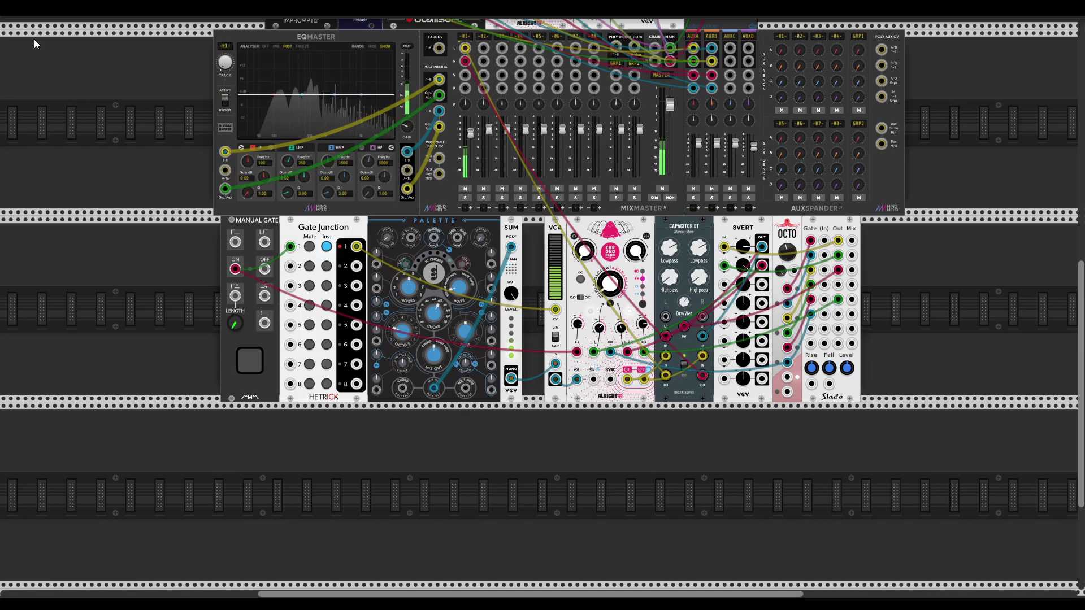
left_click_drag(234, 273, 239, 299)
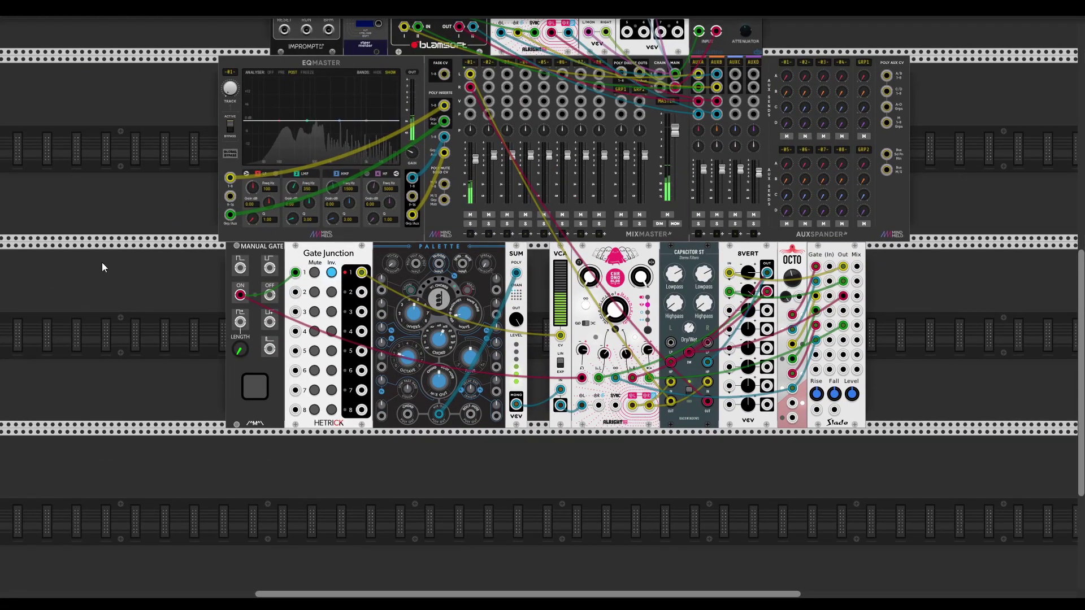
left_click(12, 11)
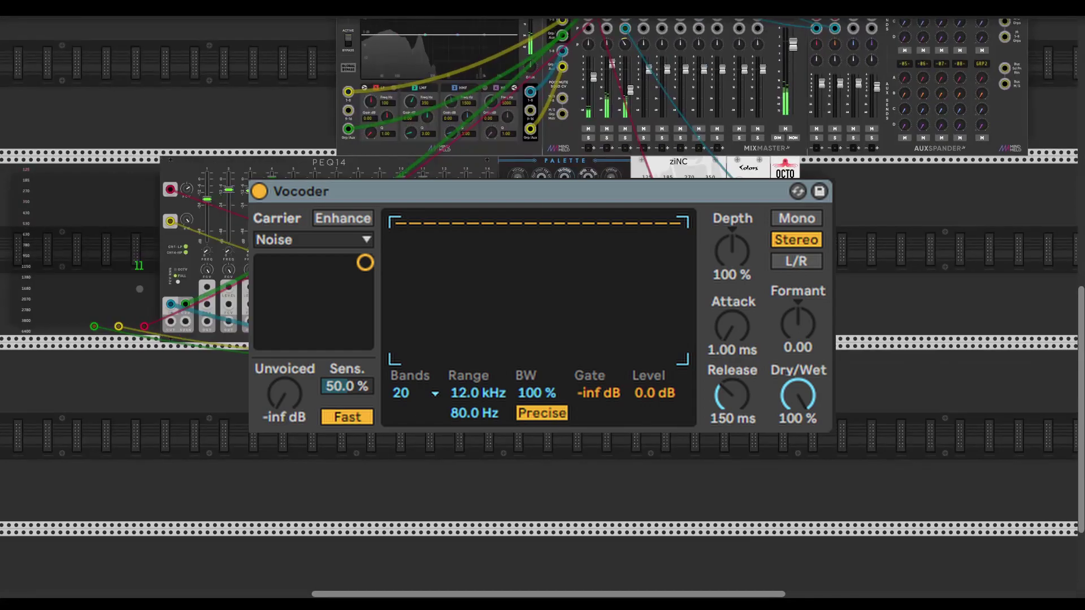
Raise mixer channel 3's level slightly in the Vocoder patch
scroll(543, 306, "up", 2)
scroll(542, 305, "left", 2)
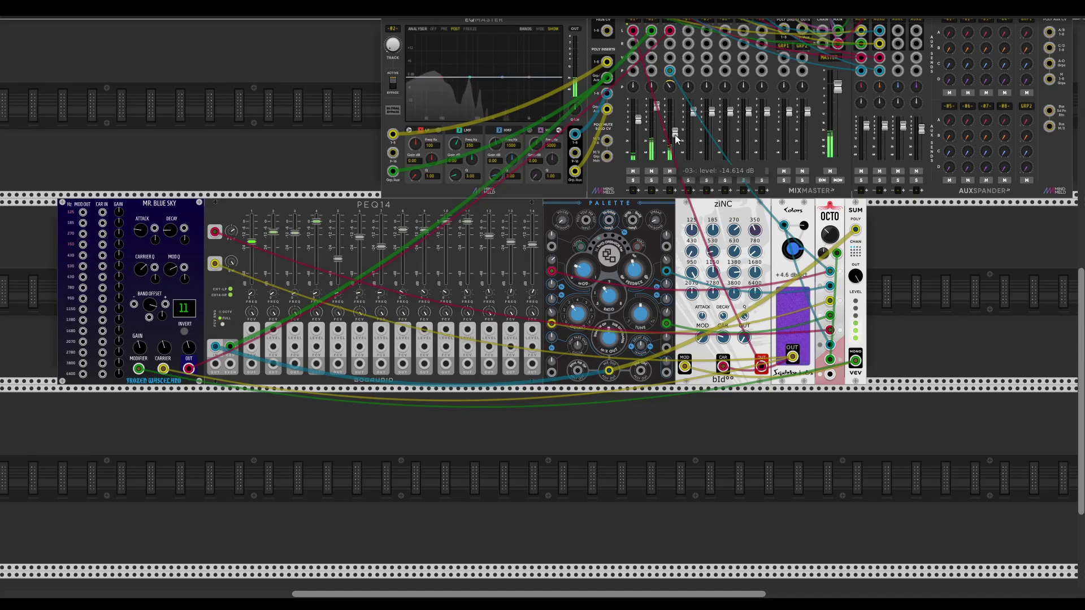
left_click_drag(675, 135, 674, 132)
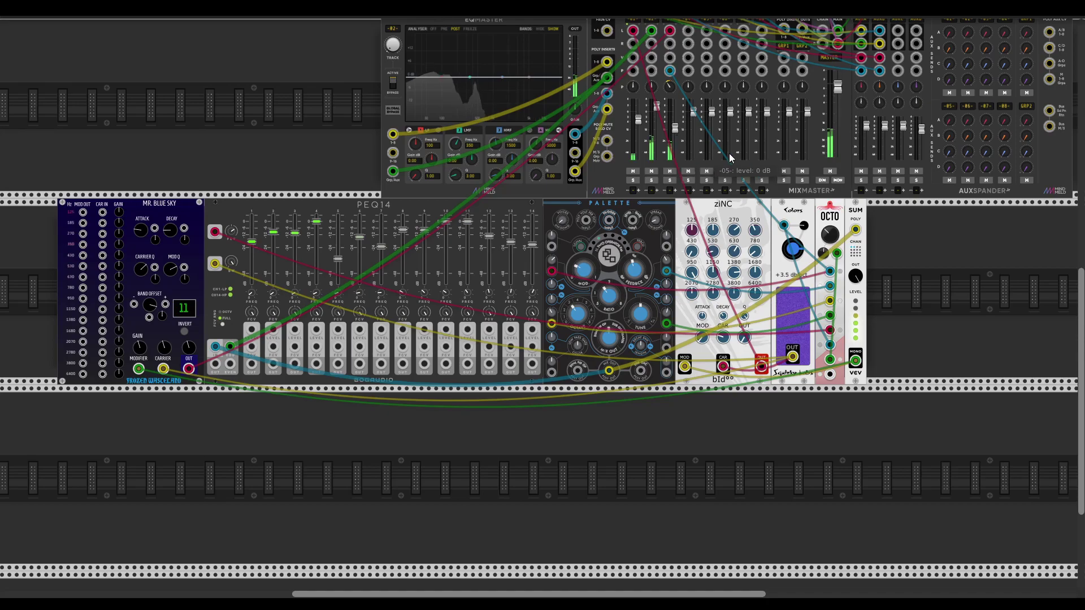
Examine the overall Vocoder patch built from Mr. Blue Sky, PEQ14, Palette, zINC and the Colors noise module
scroll(918, 353, "right", 3)
scroll(886, 347, "left", 1)
scroll(887, 346, "down", 1)
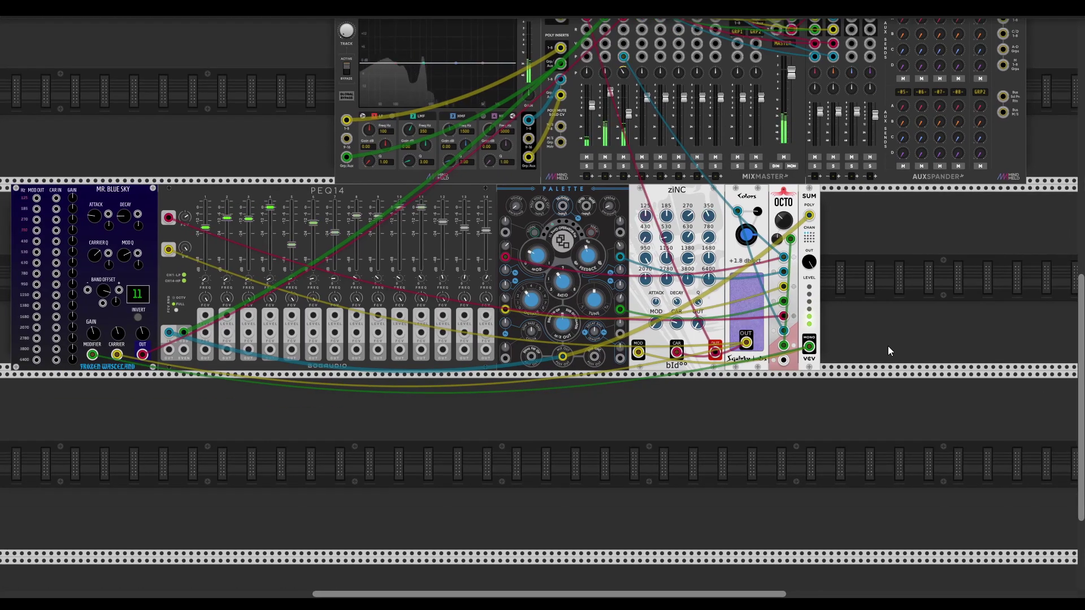
scroll(882, 350, "left", 1)
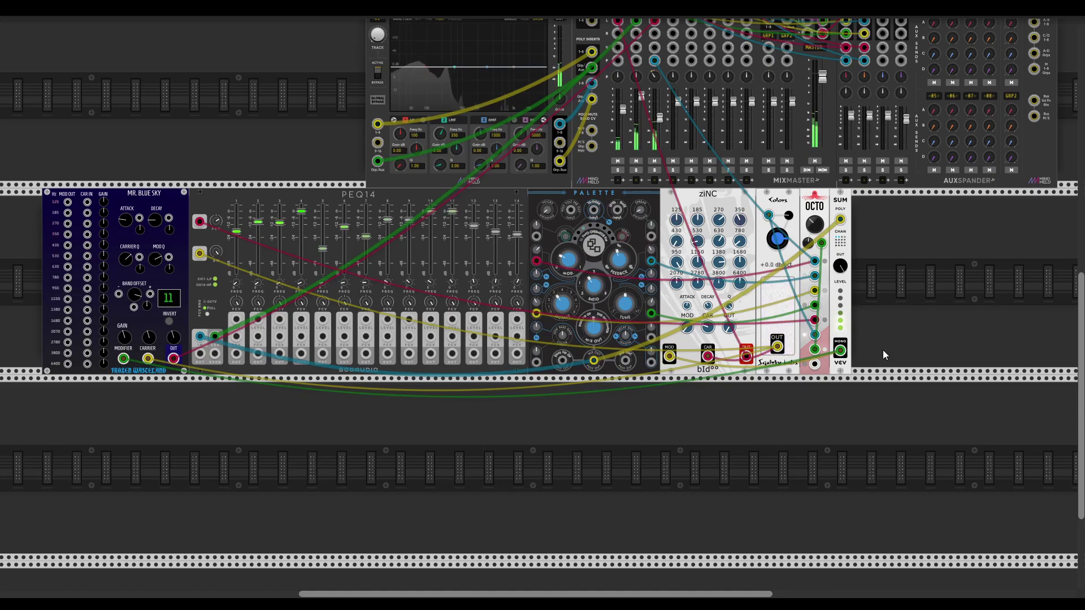
scroll(882, 309, "up", 1)
scroll(883, 309, "left", 1)
scroll(979, 353, "down", 1)
scroll(979, 354, "right", 1)
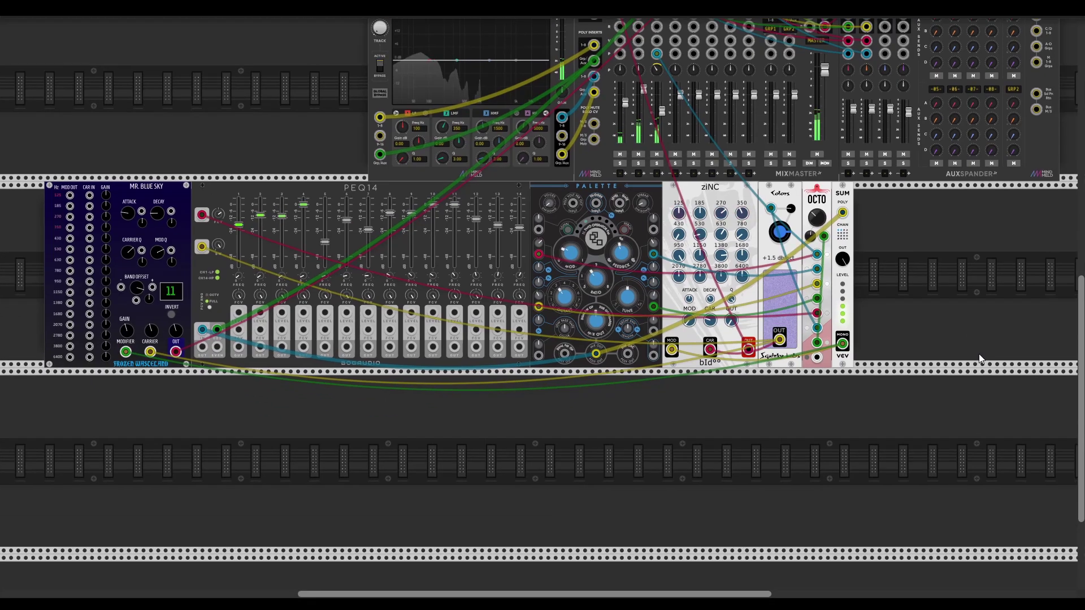
scroll(818, 364, "up", 1)
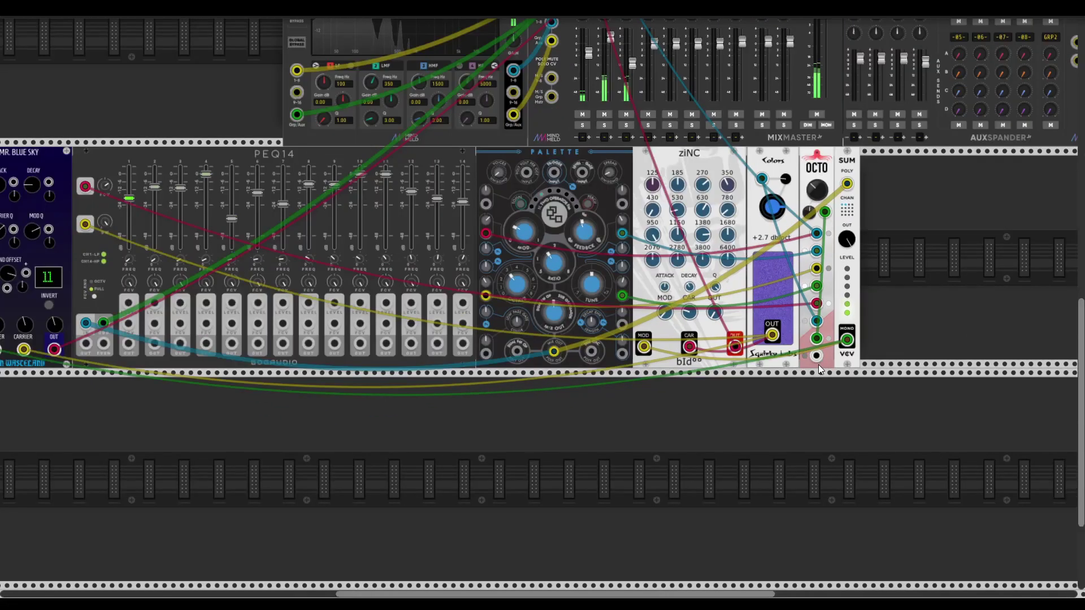
Examine how the carrier and modulator sources are wired into zINC, PEQ14 and Mr. Blue Sky
scroll(773, 382, "up", 1)
scroll(772, 382, "up", 2)
scroll(772, 382, "left", 5)
scroll(774, 382, "down", 1)
scroll(774, 382, "right", 3)
scroll(774, 382, "up", 1)
scroll(774, 382, "down", 1)
scroll(774, 382, "right", 5)
scroll(673, 398, "left", 8)
scroll(678, 398, "left", 4)
scroll(674, 396, "right", 5)
scroll(672, 396, "up", 1)
scroll(673, 395, "right", 1)
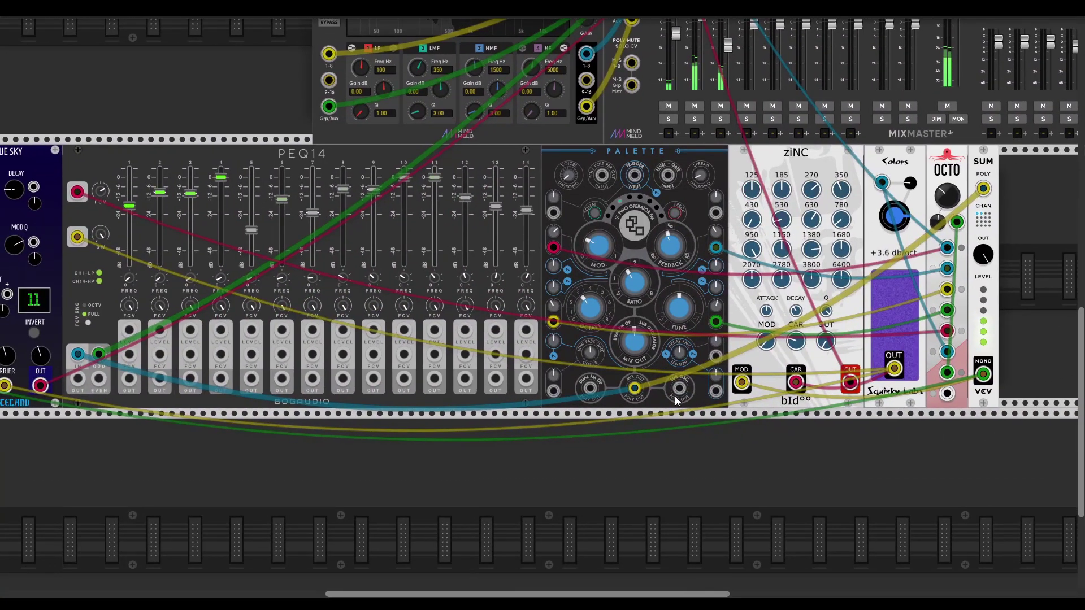
scroll(683, 402, "left", 4)
scroll(684, 234, "right", 5)
scroll(683, 234, "up", 1)
Inspect the module options of zINC, PEQ14 and Mr. Blue Sky without changing them
right_click(771, 175)
left_click(737, 178)
right_click(490, 172)
left_click(465, 171)
scroll(470, 178, "left", 4)
scroll(472, 179, "left", 3)
scroll(471, 179, "down", 1)
right_click(128, 153)
left_click(110, 152)
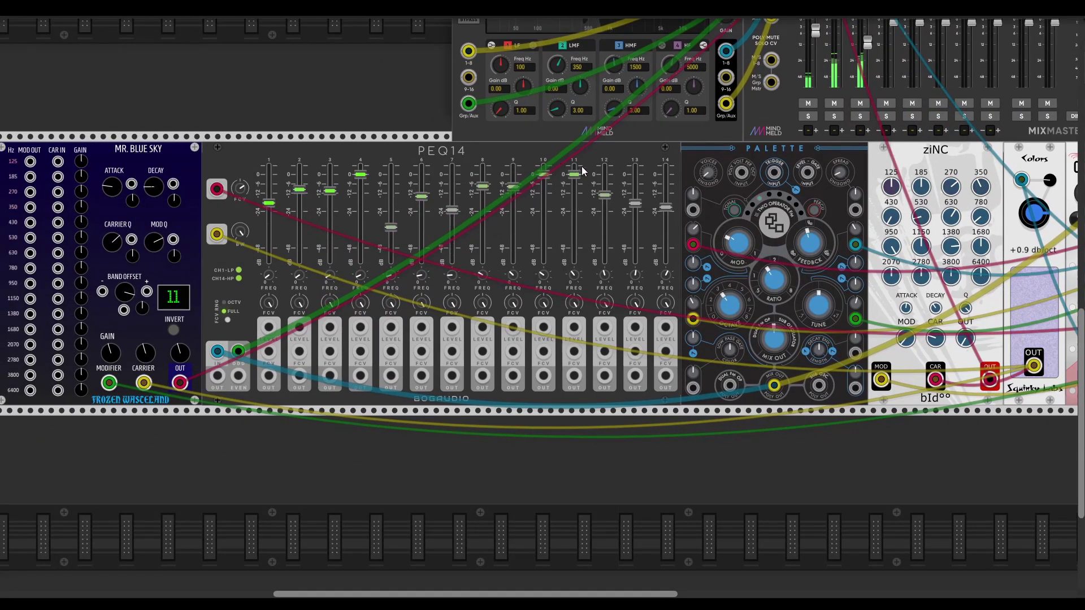
Compare zINC's band knobs with PEQ14's fourteen channel levels and the Palette and noise connections
scroll(593, 155, "right", 5)
scroll(608, 155, "down", 1)
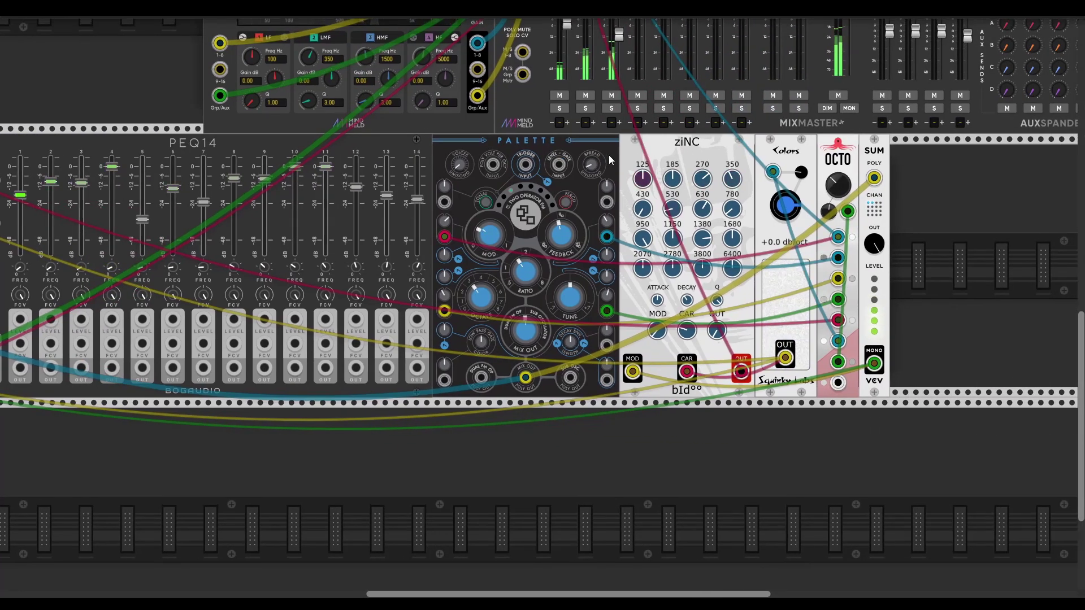
scroll(632, 153, "up", 1)
scroll(633, 152, "right", 1)
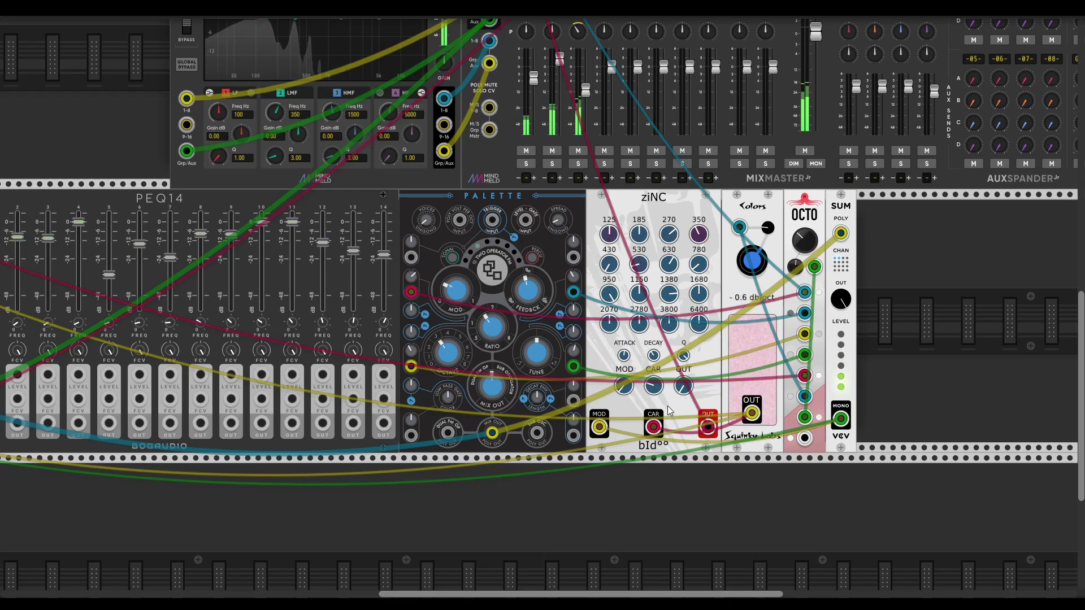
scroll(670, 411, "down", 1)
scroll(667, 409, "left", 2)
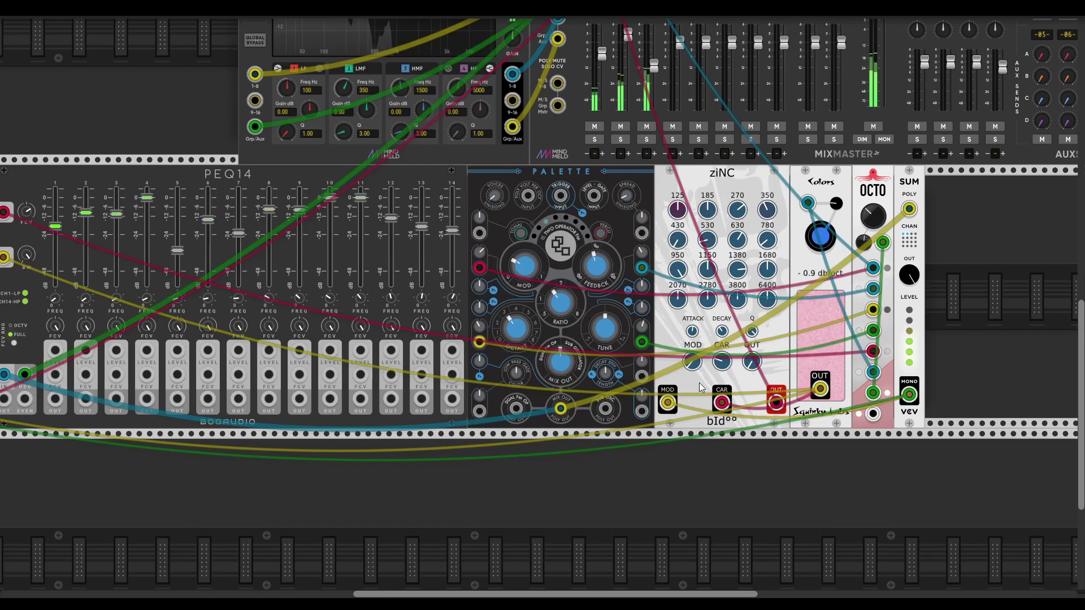
scroll(696, 384, "left", 4)
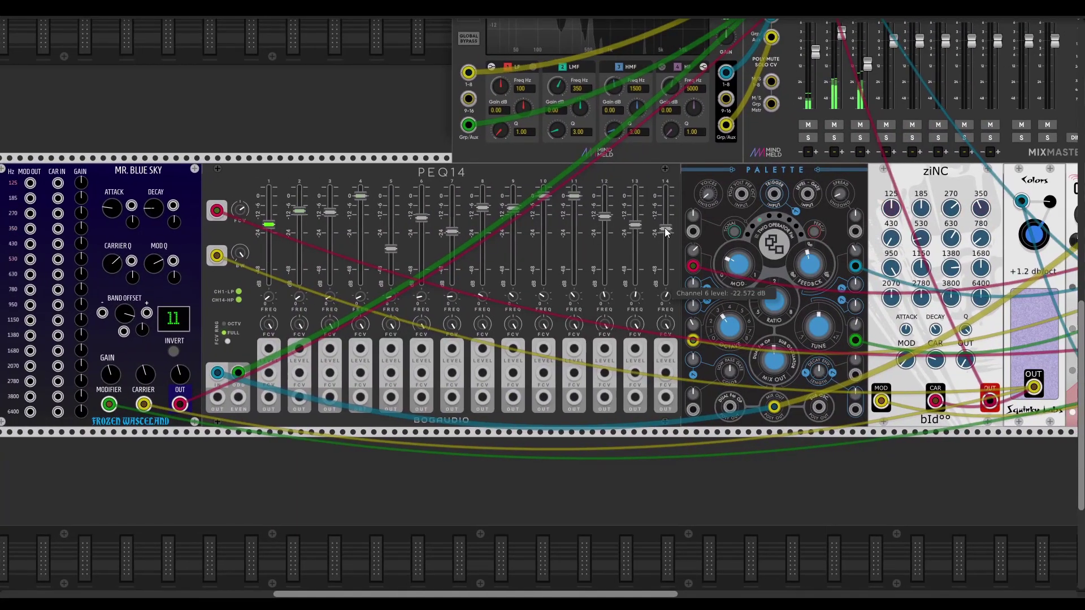
scroll(228, 210, "left", 1)
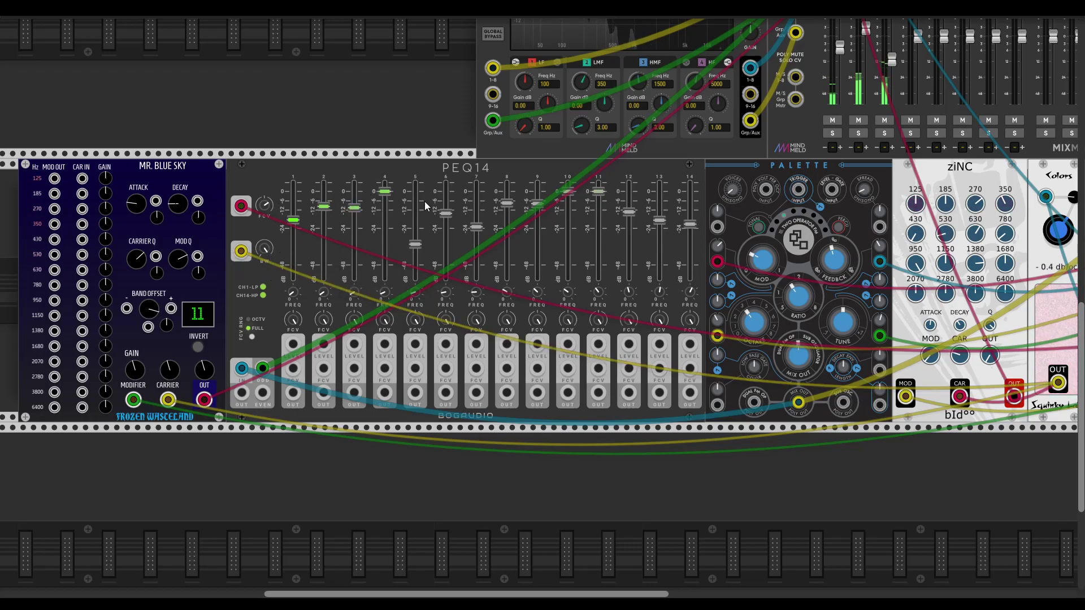
scroll(466, 194, "right", 2)
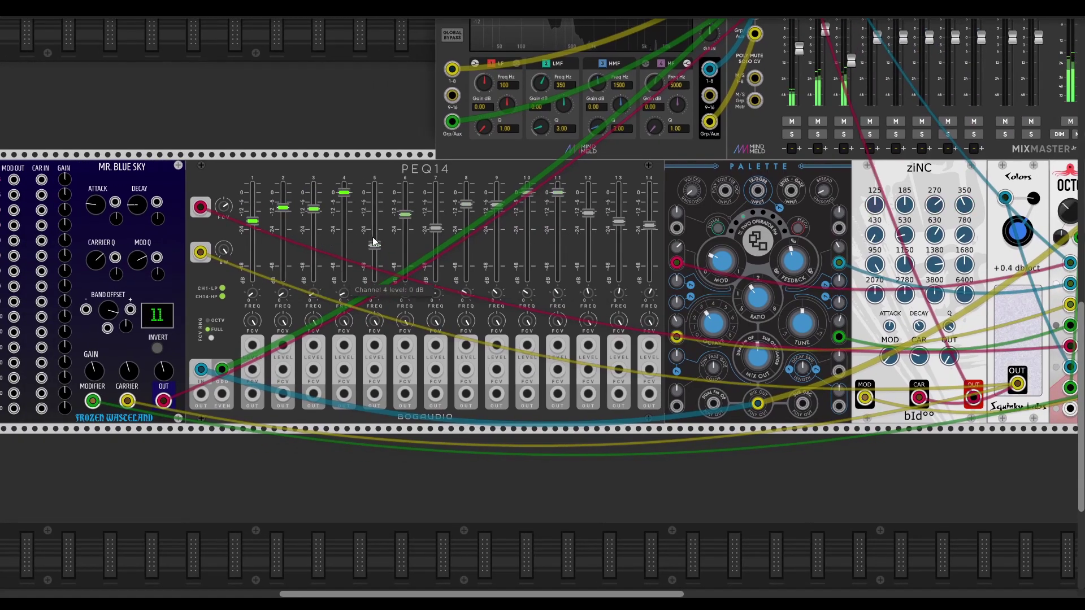
Solo mixer channel 2, which carries the PEQ14 output
scroll(350, 243, "right", 2)
scroll(670, 171, "up", 6)
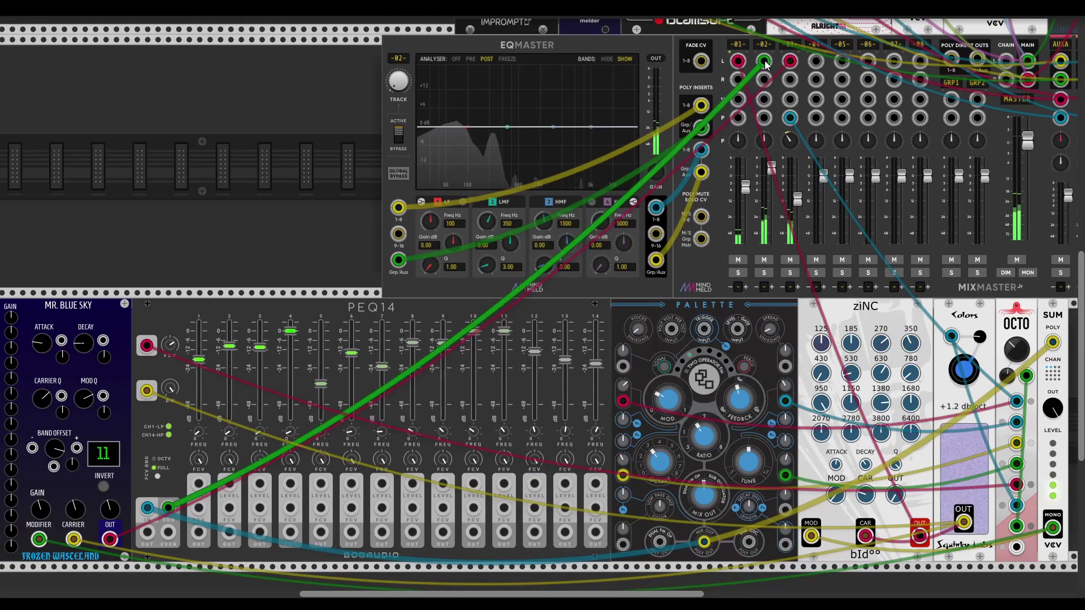
left_click(764, 273)
scroll(305, 225, "down", 2)
scroll(305, 225, "left", 1)
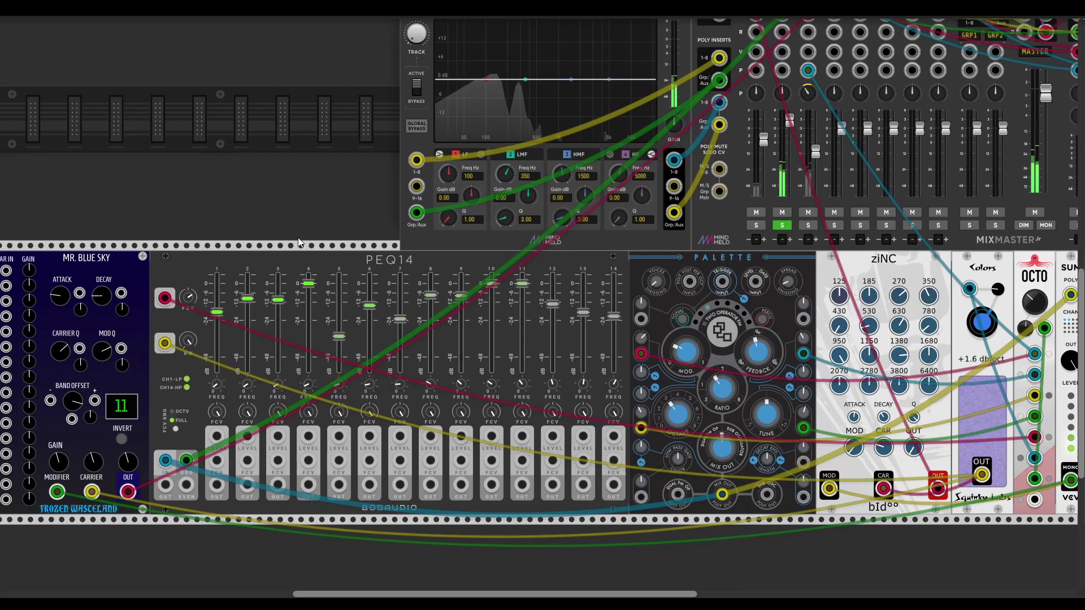
Raise PEQ14's seventh band level, lower its eighth, and turn off the solo on mixer channel 2
scroll(402, 249, "down", 1)
scroll(403, 249, "left", 1)
scroll(402, 249, "down", 3)
scroll(402, 249, "left", 1)
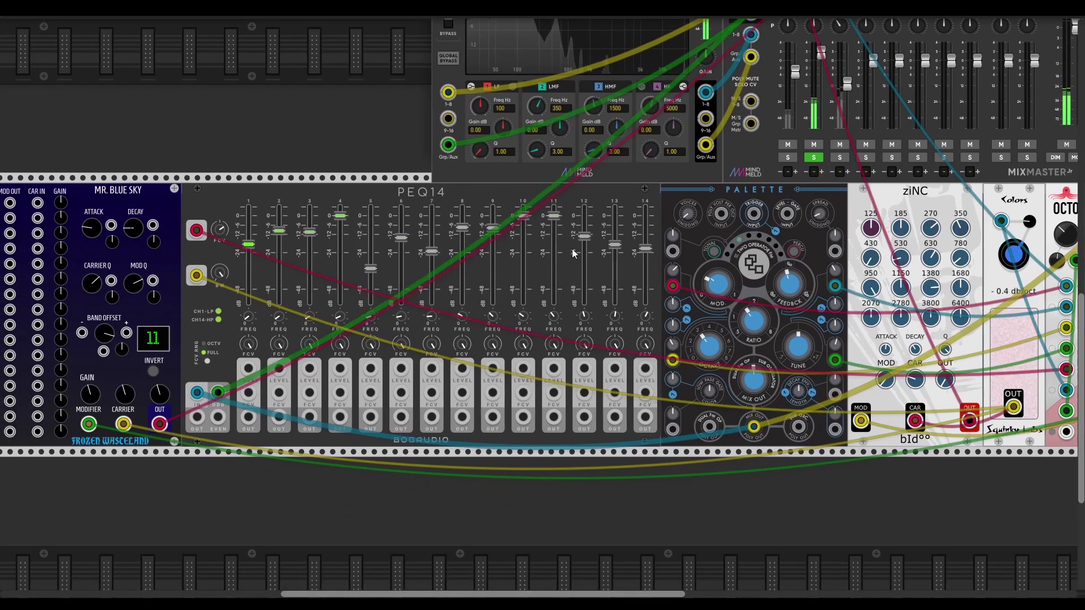
scroll(237, 280, "left", 1)
scroll(237, 281, "down", 1)
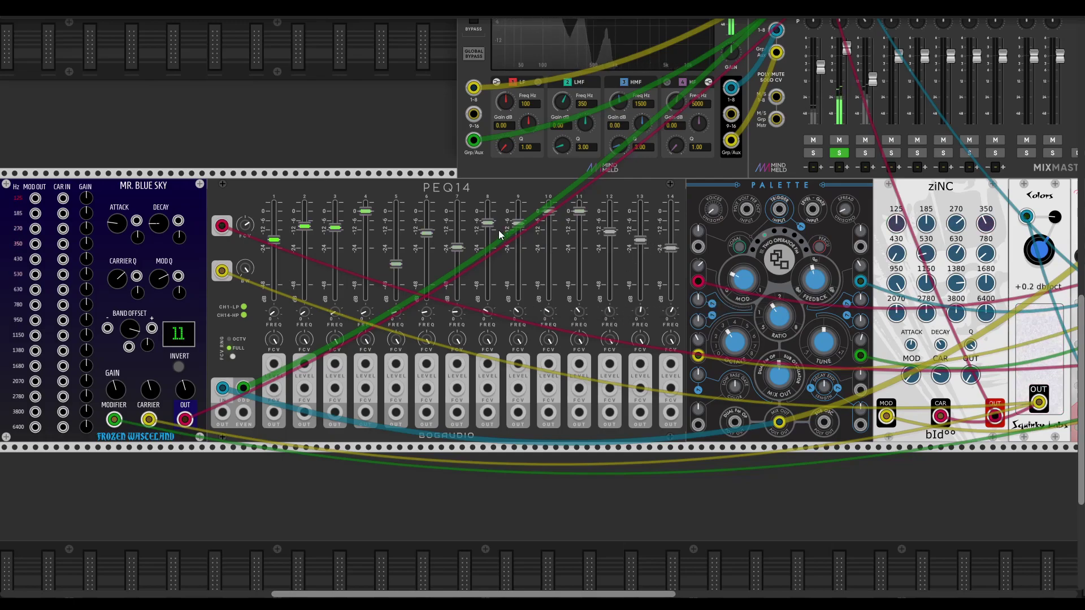
left_click_drag(457, 247, 457, 210)
scroll(552, 263, "up", 1)
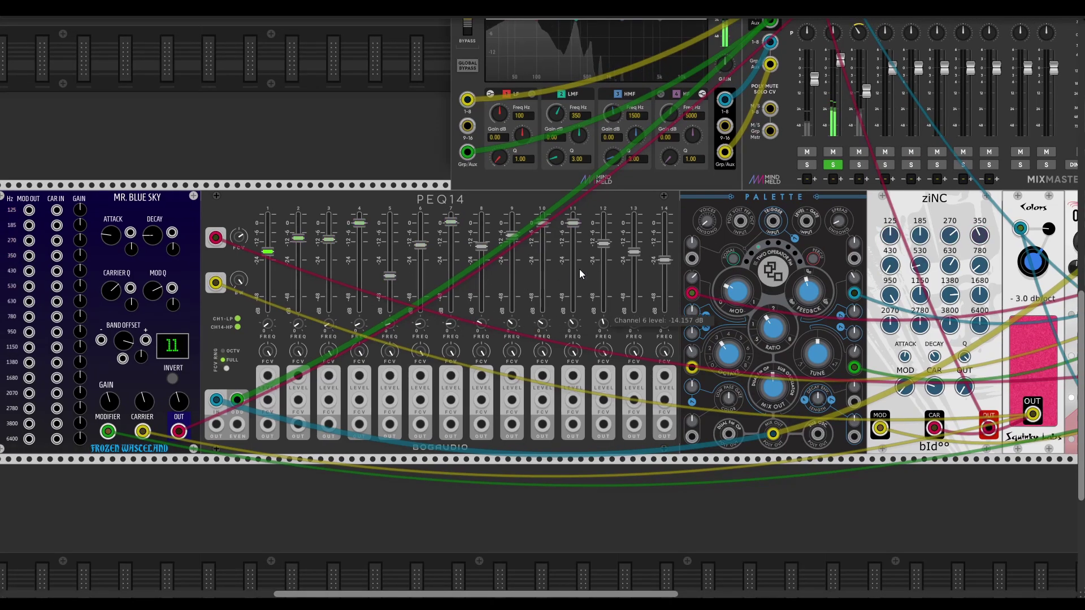
scroll(594, 269, "left", 3)
left_click(947, 177)
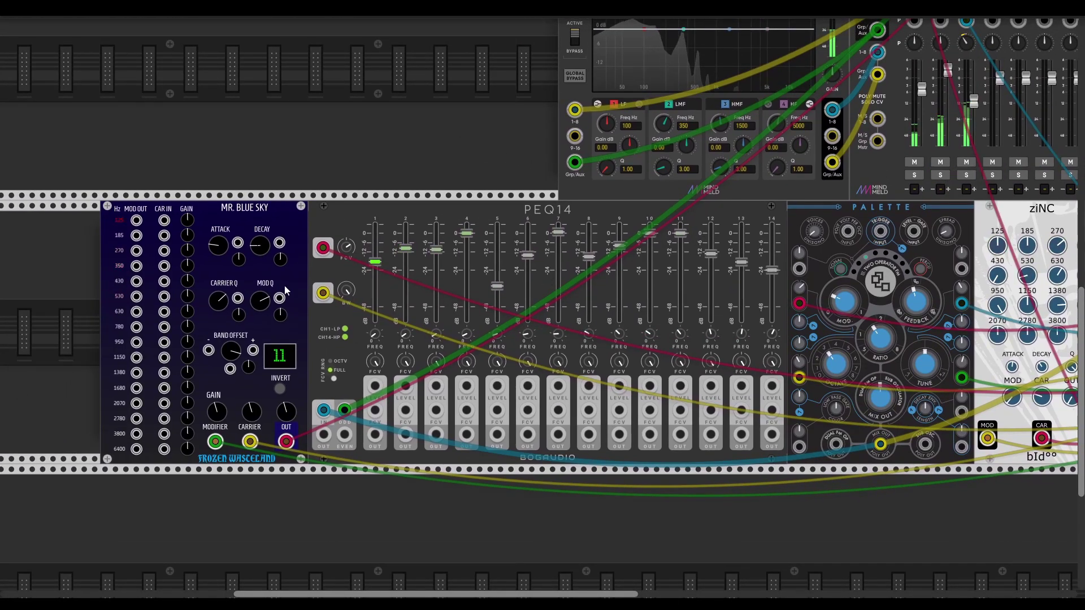
Set the Mr. Blue Sky vocoder's band offset to 10 and adjust its modulator Q and carrier Q
scroll(561, 419, "right", 3)
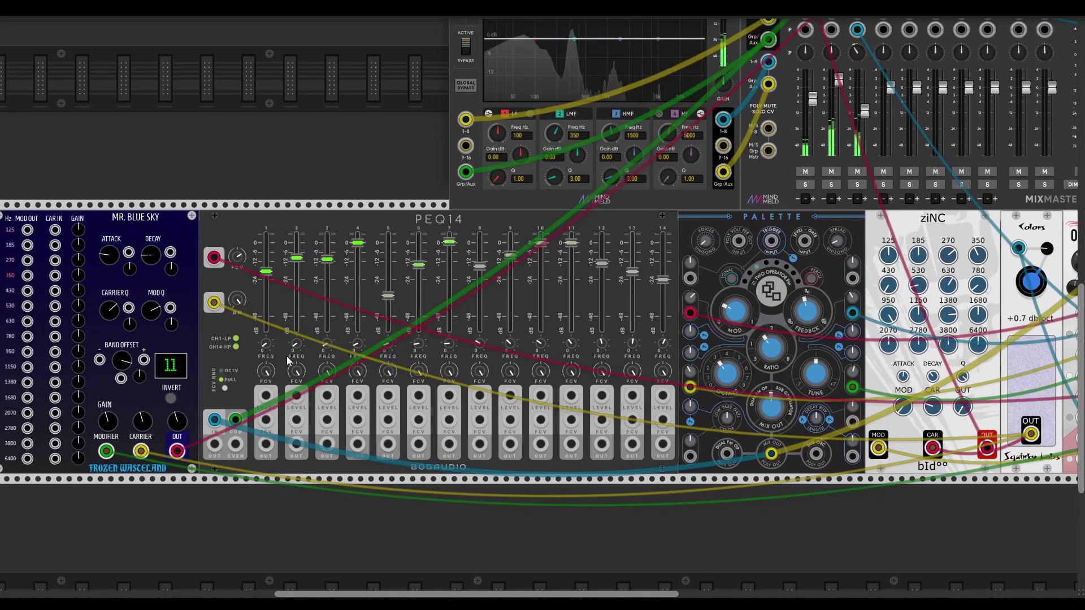
scroll(146, 354, "left", 1)
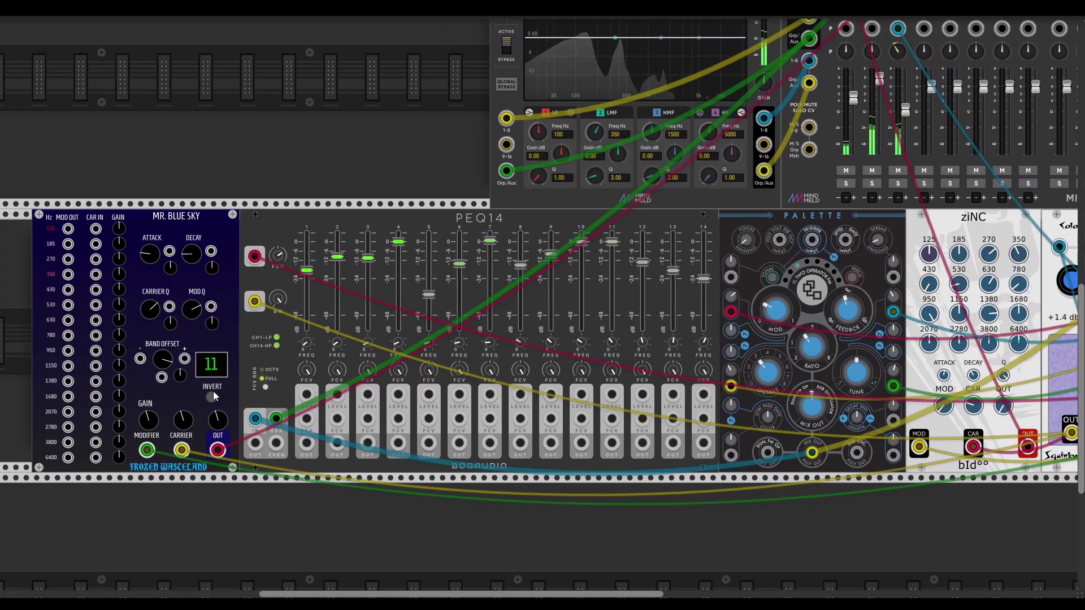
left_click_drag(182, 371, 182, 376)
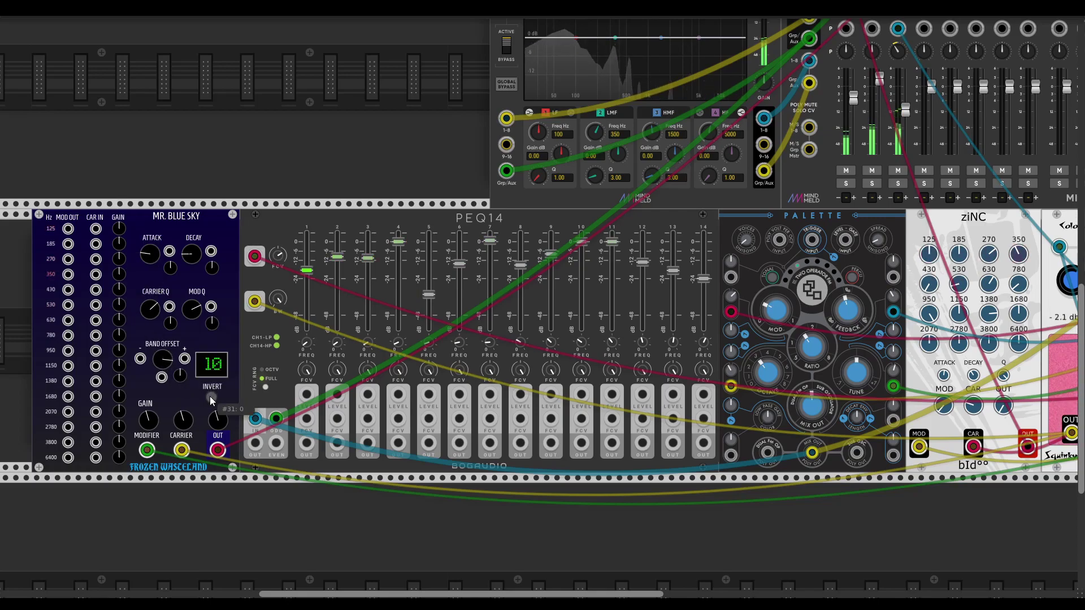
left_click_drag(194, 315, 194, 347)
left_click_drag(152, 312, 152, 308)
left_click_drag(192, 256, 154, 264)
Lower mixer channel 2's level
scroll(681, 348, "right", 5)
scroll(681, 348, "up", 1)
scroll(681, 348, "up", 2)
scroll(681, 348, "right", 1)
left_click_drag(709, 152, 715, 176)
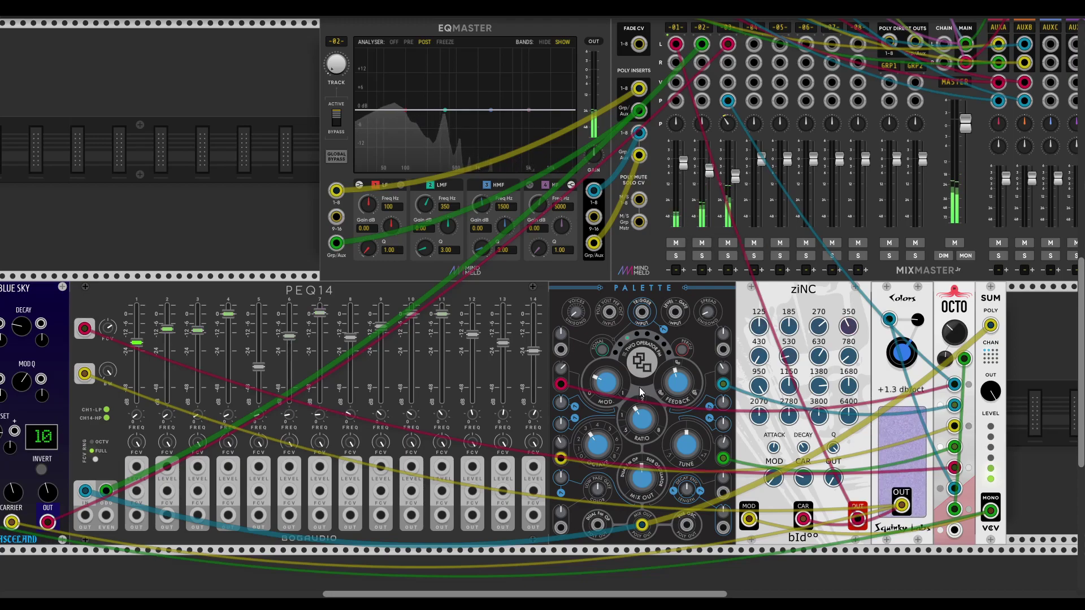
Switch the Palette's synthesis model to the fold/asymmetry waveshaper and on to the classic square/saw waveforms
left_click(621, 350)
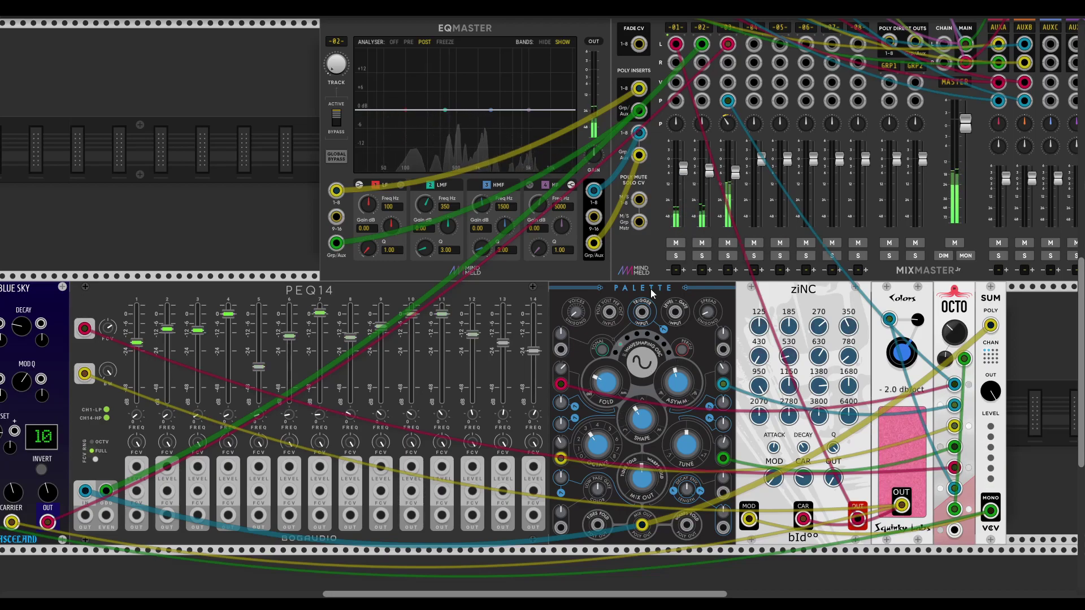
left_click(617, 354)
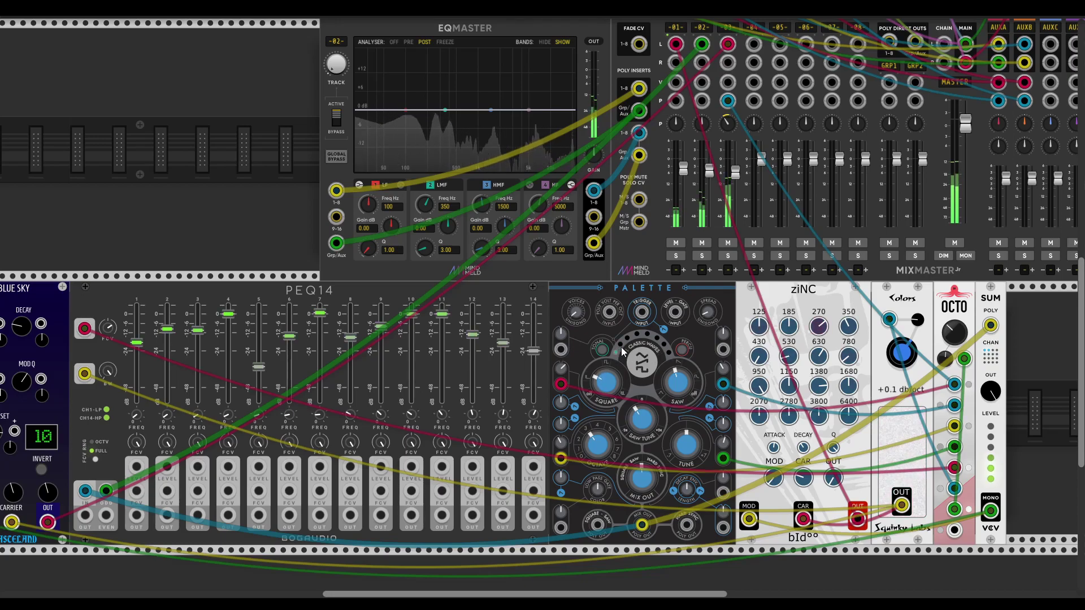
Cycle the Palette's synthesis model through the formant, harmonic, waveshaper and classic waveform engines, ending on the two-operator FM model
left_click(632, 344)
left_click(640, 339)
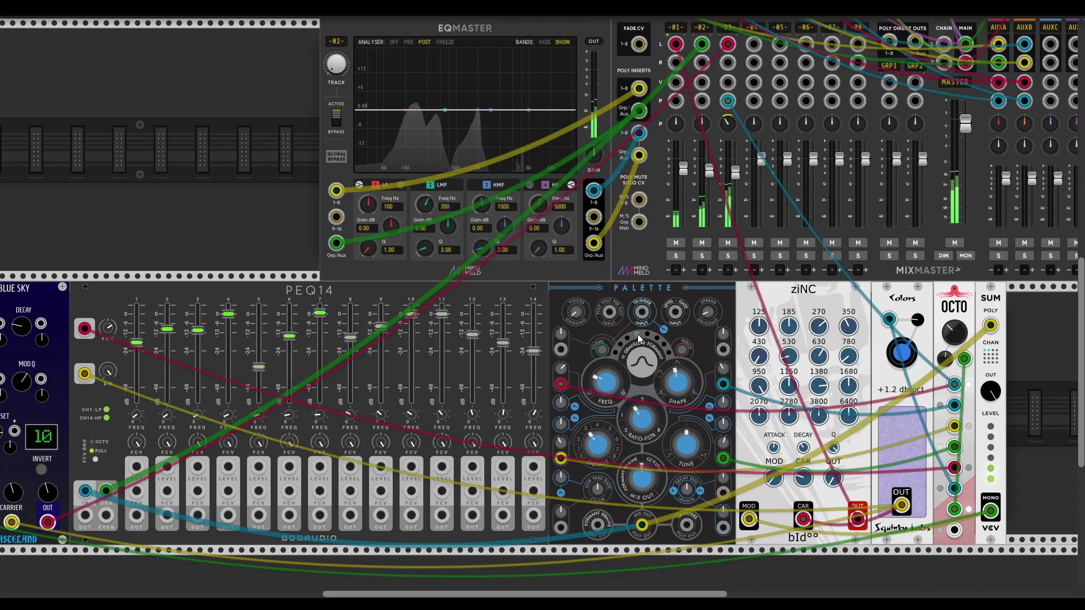
left_click(651, 339)
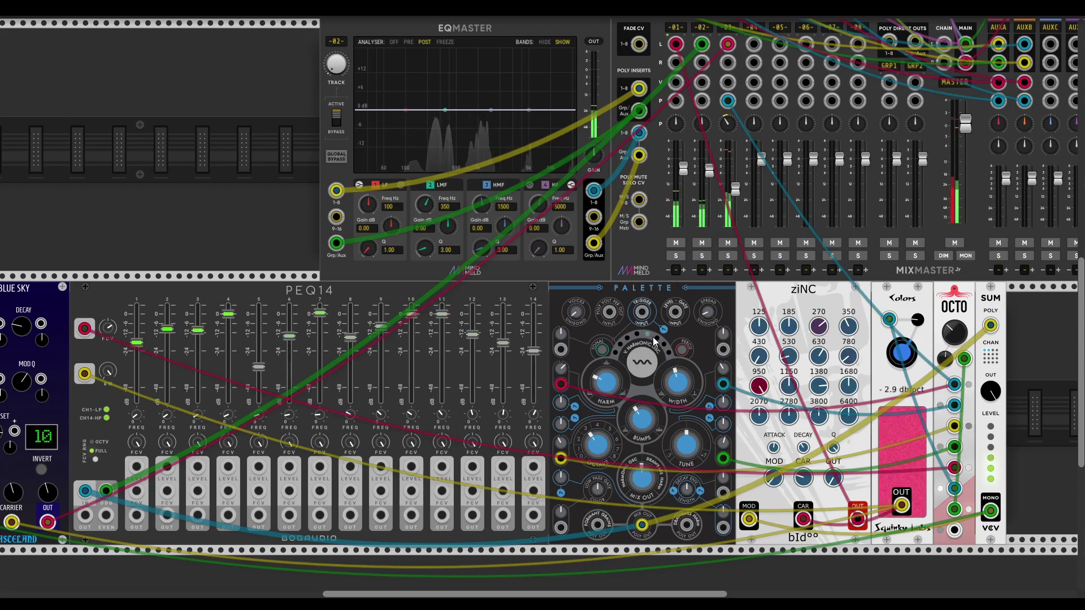
left_click(654, 344)
left_click(626, 346)
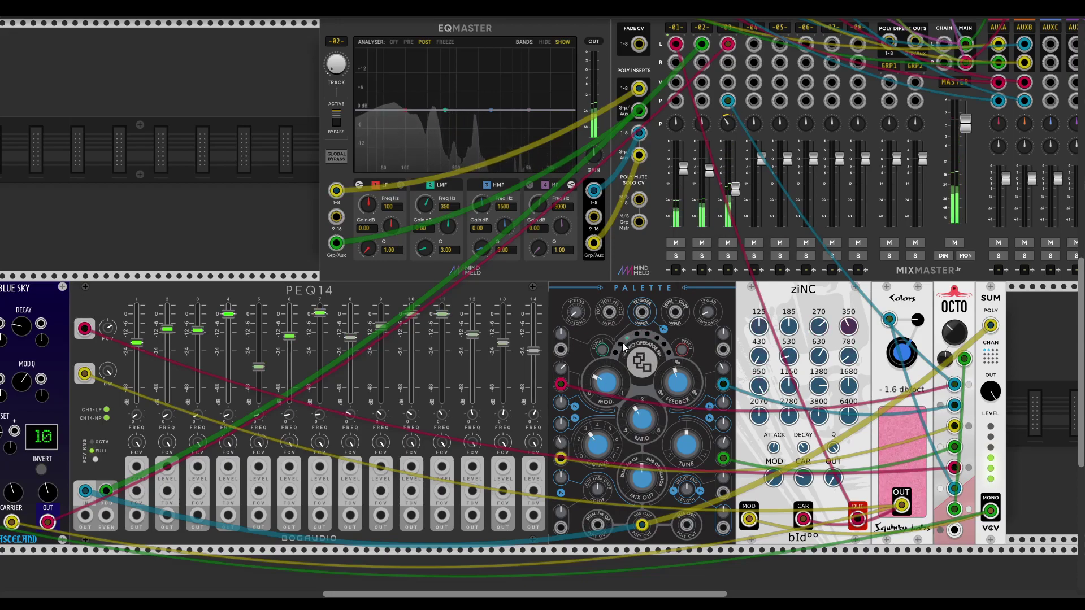
left_click(623, 348)
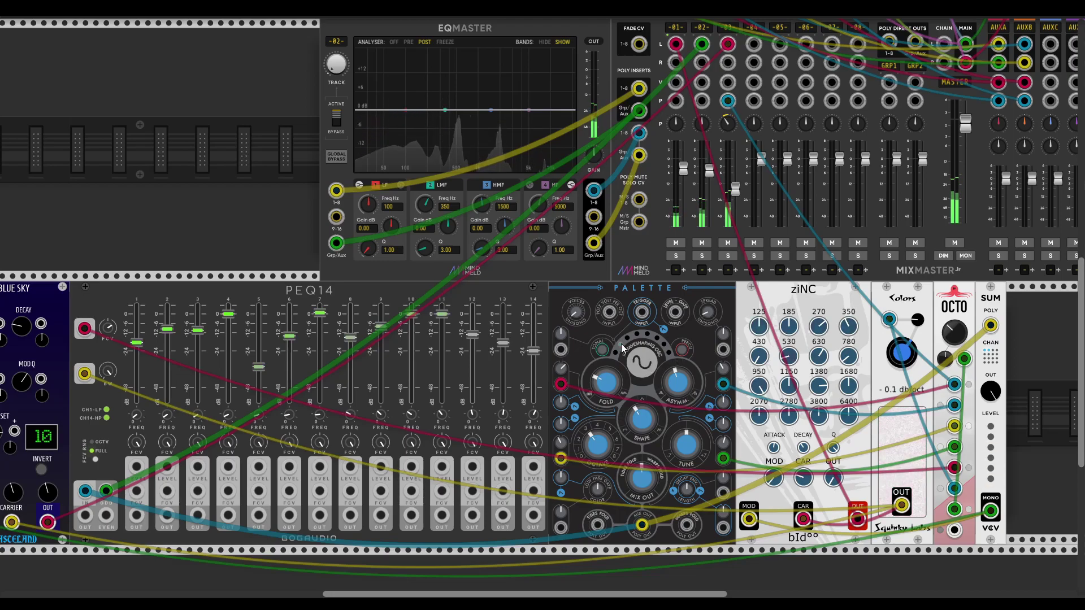
left_click(628, 343)
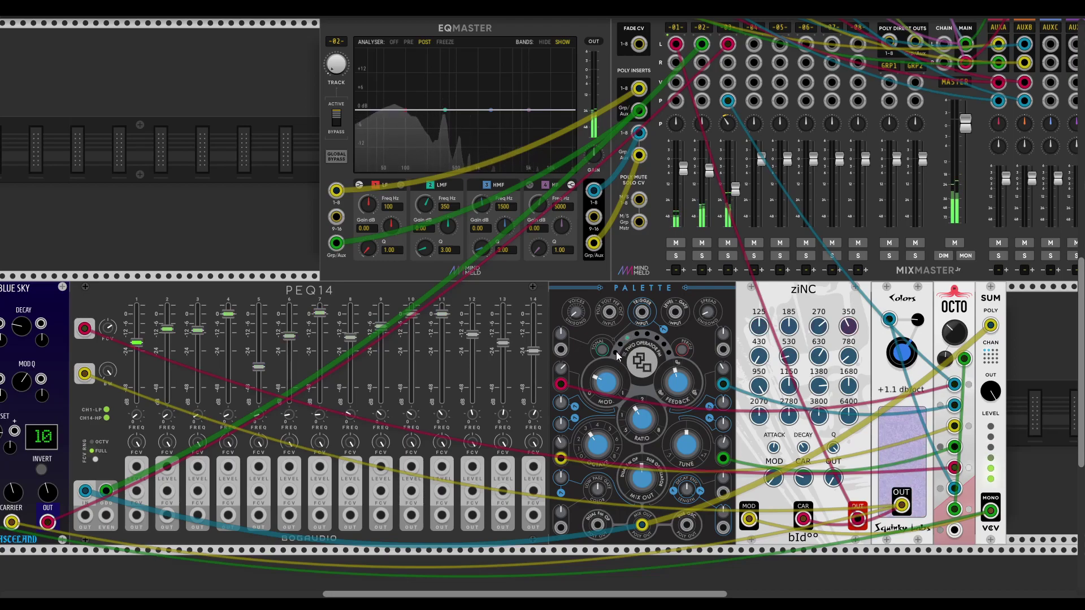
left_click(624, 347)
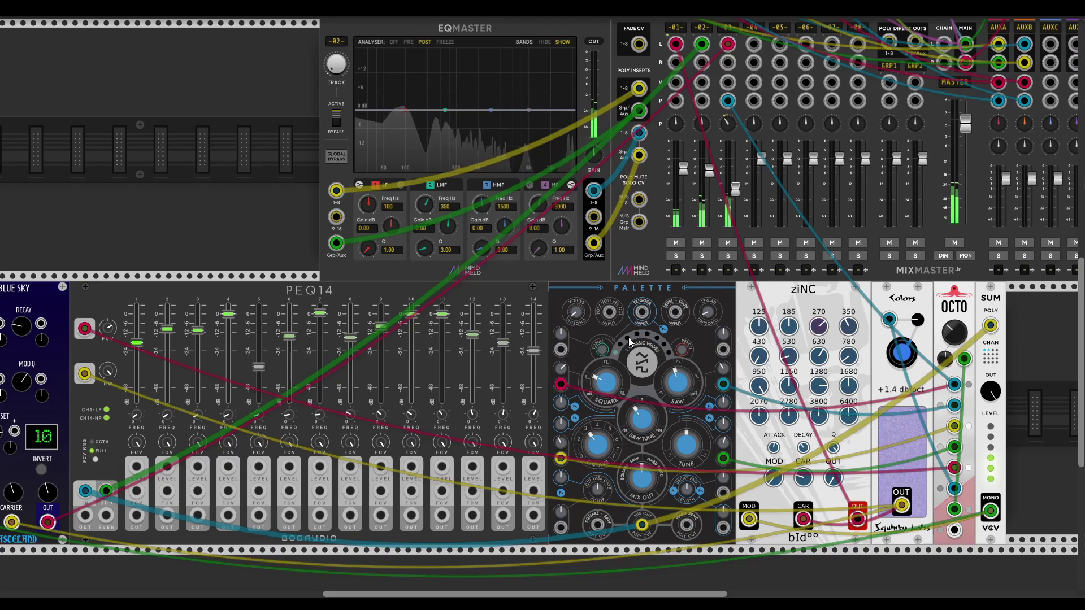
left_click(630, 342)
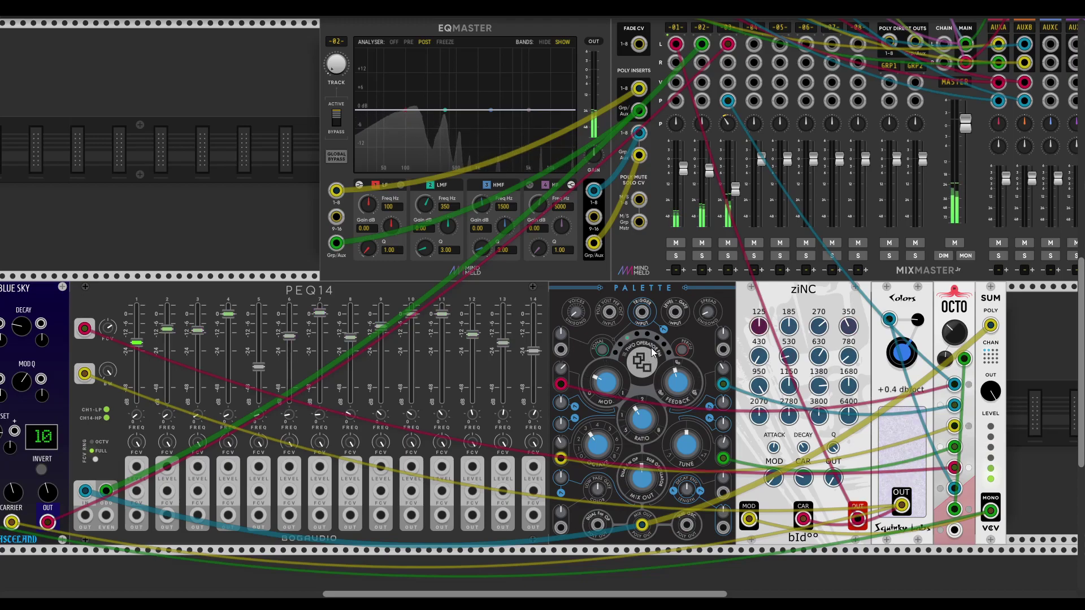
Open the patch with two stacked rows of Clocked Random Gates, µGraph, Palette, Permutation, modulo and dTrOY modules
scroll(548, 337, "down", 4)
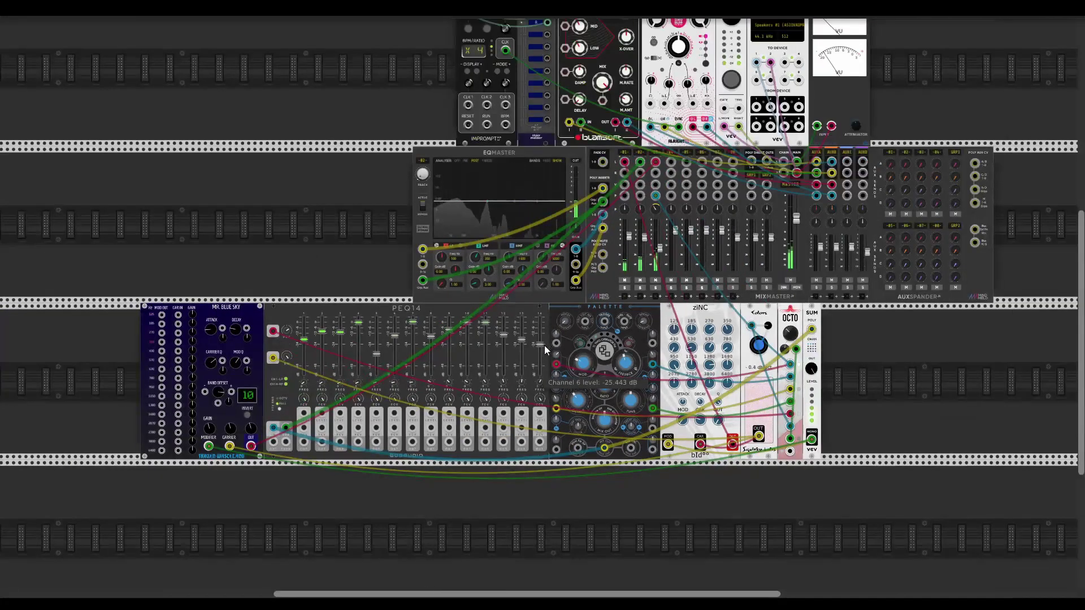
left_click(11, 13)
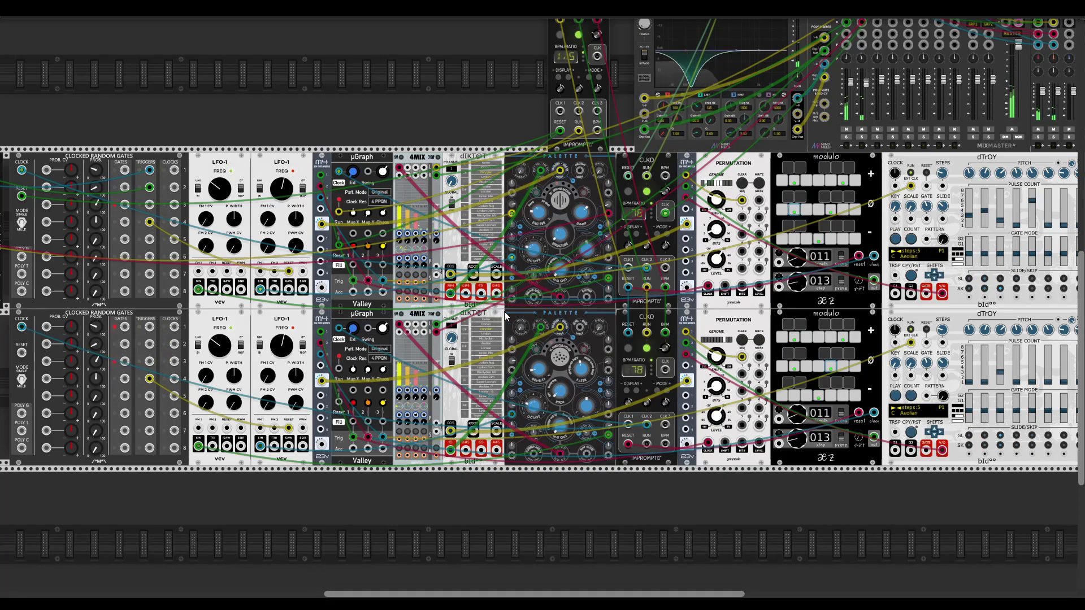
Examine both module rows from Clocked Random Gates and the LFOs across to Permutation, modulo and dTrOY
scroll(508, 311, "left", 3)
scroll(509, 310, "up", 1)
scroll(576, 338, "right", 4)
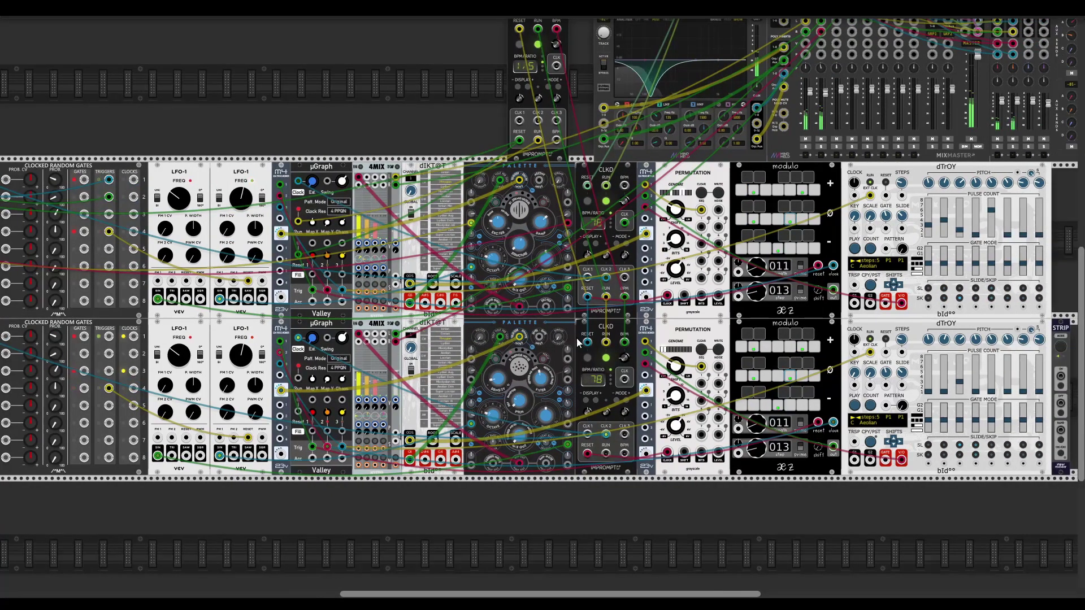
scroll(577, 338, "left", 3)
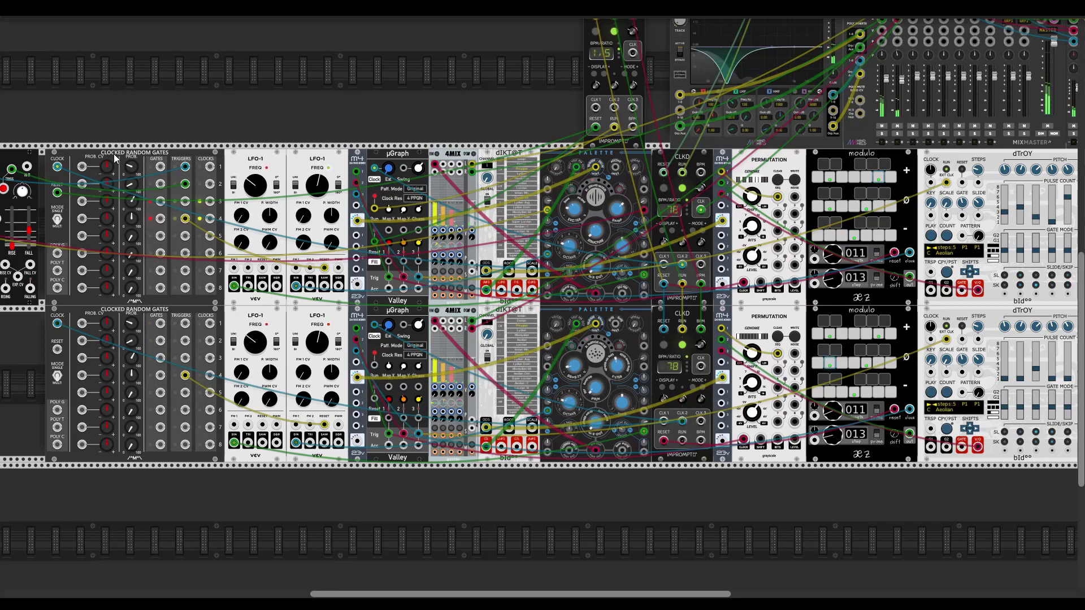
scroll(539, 254, "right", 5)
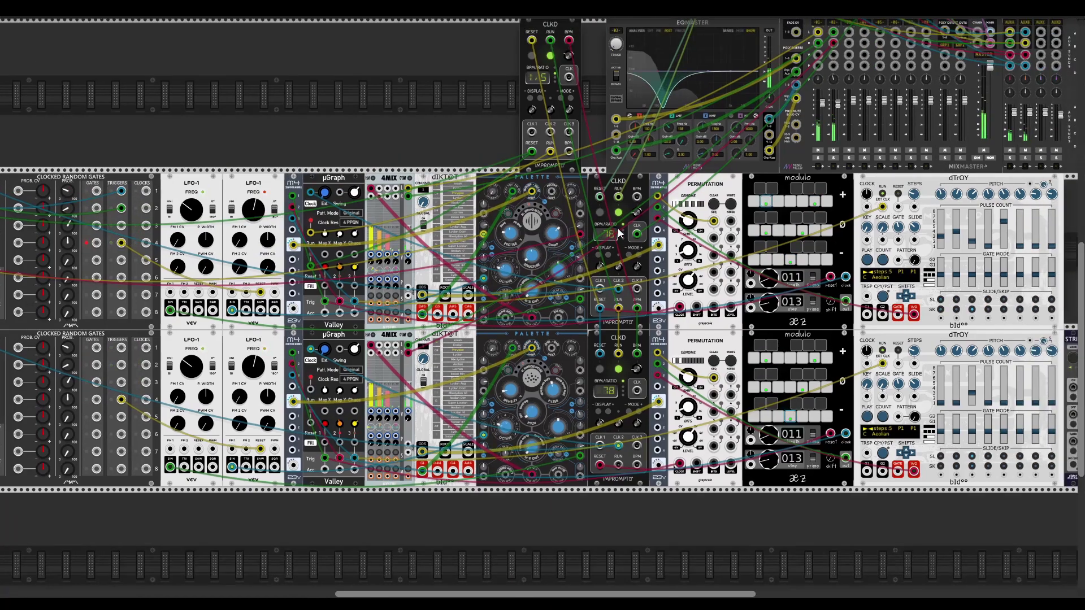
scroll(859, 230, "up", 1)
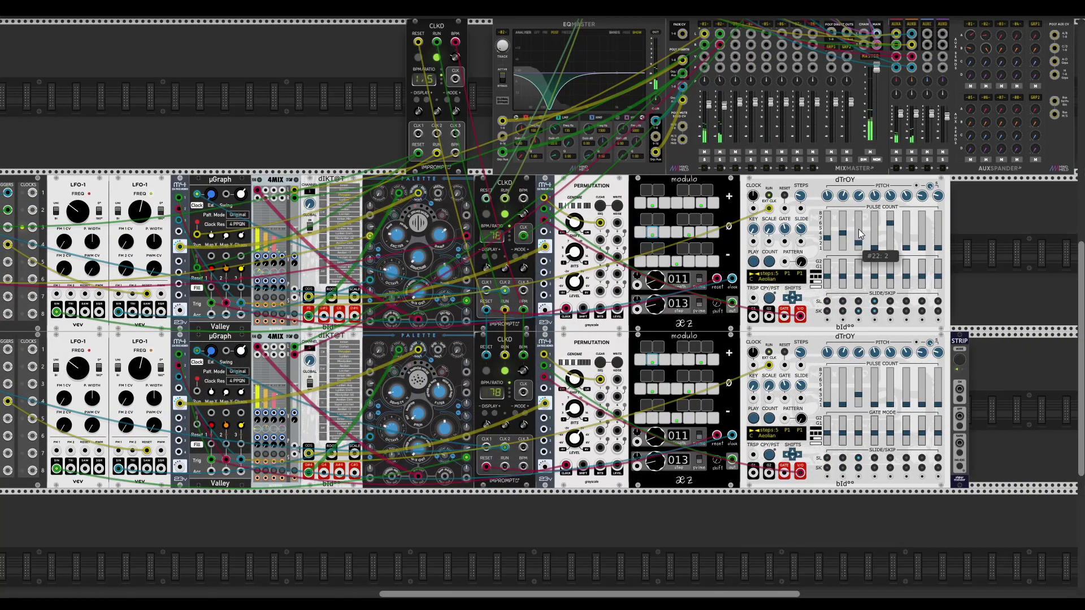
right_click(541, 182)
left_click(542, 182)
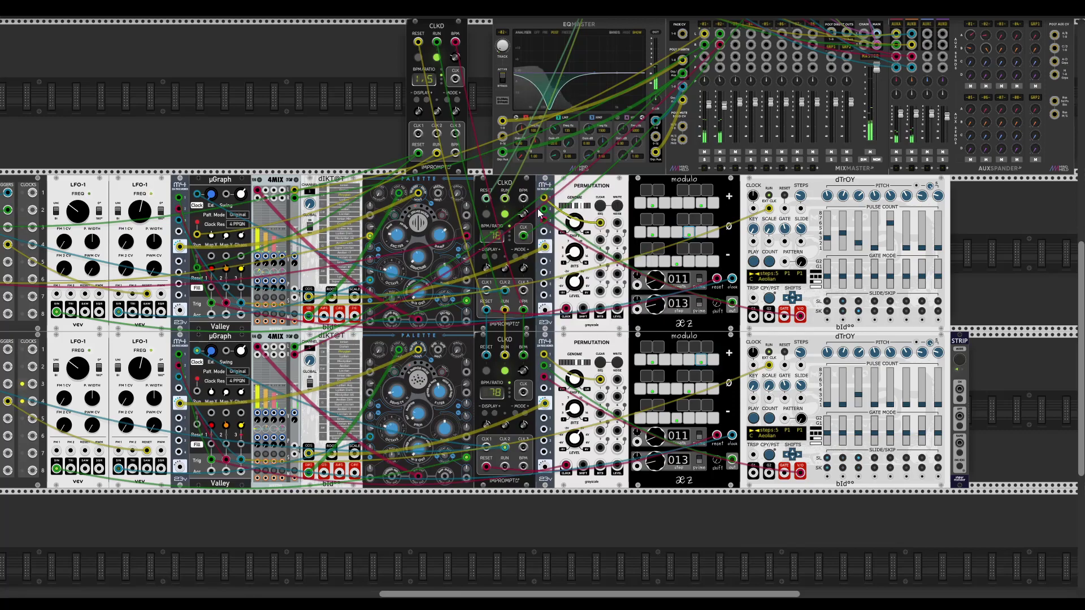
scroll(546, 195, "left", 4)
scroll(545, 195, "down", 2)
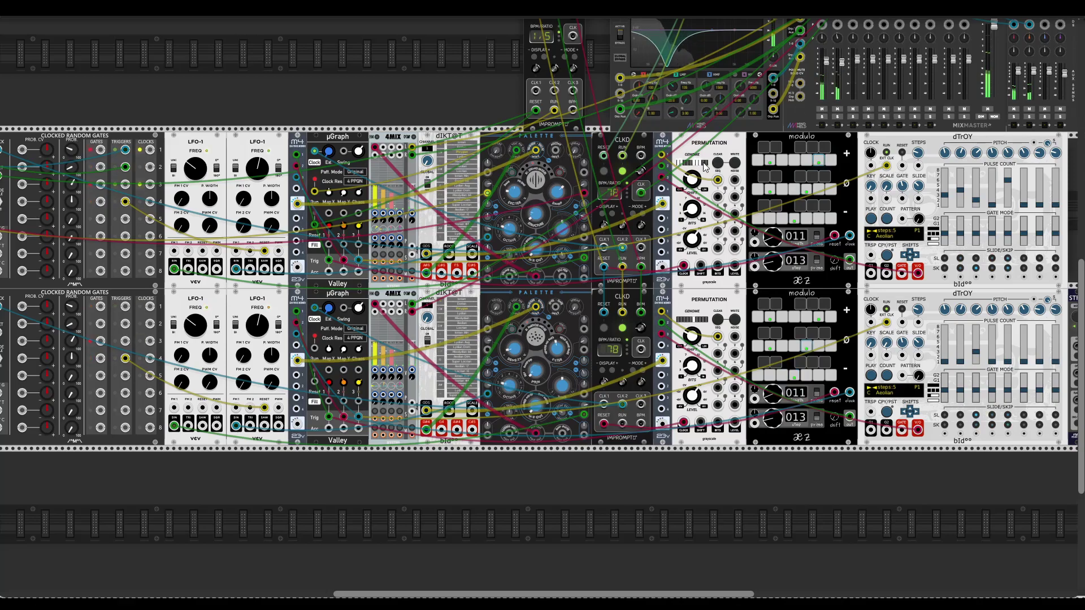
scroll(542, 296, "up", 3)
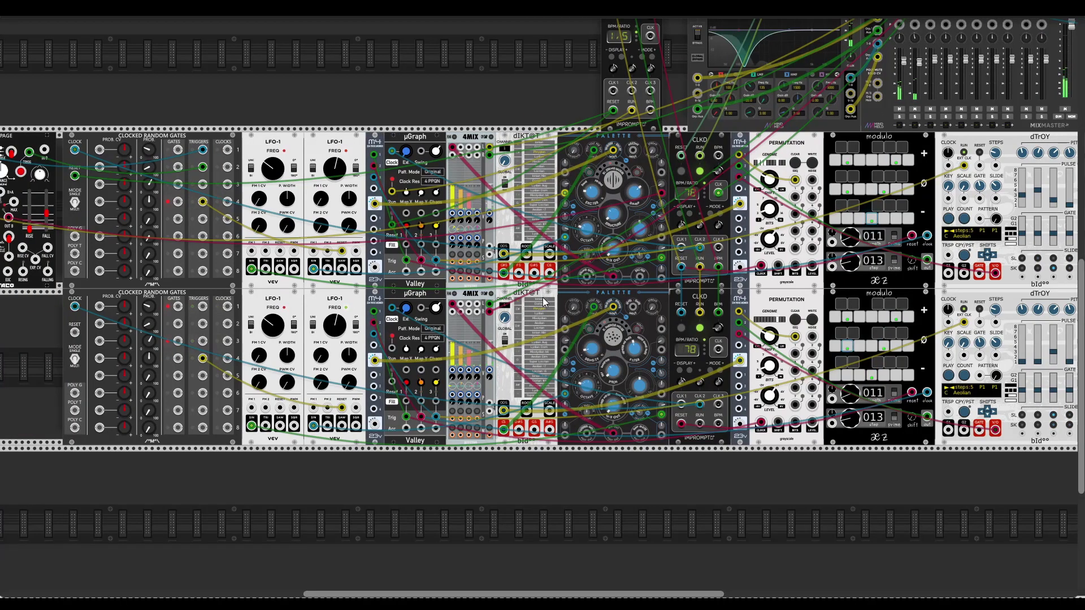
scroll(552, 299, "right", 5)
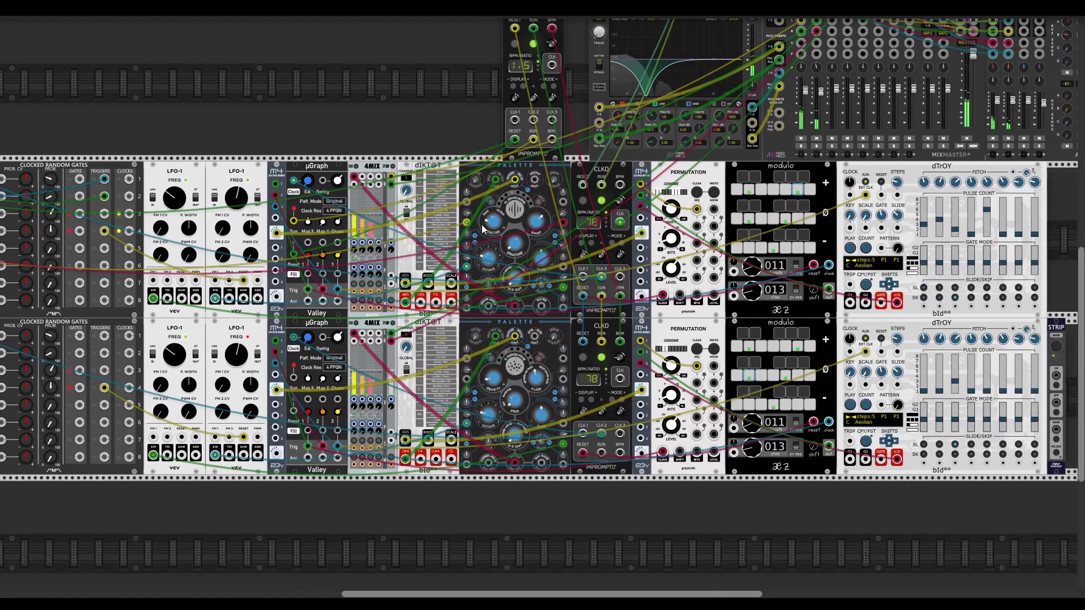
Inspect the upper Palette's timbre, harmonics and output mix controls and the upper dTrOY's pulse count sliders
mouse_move(491, 225)
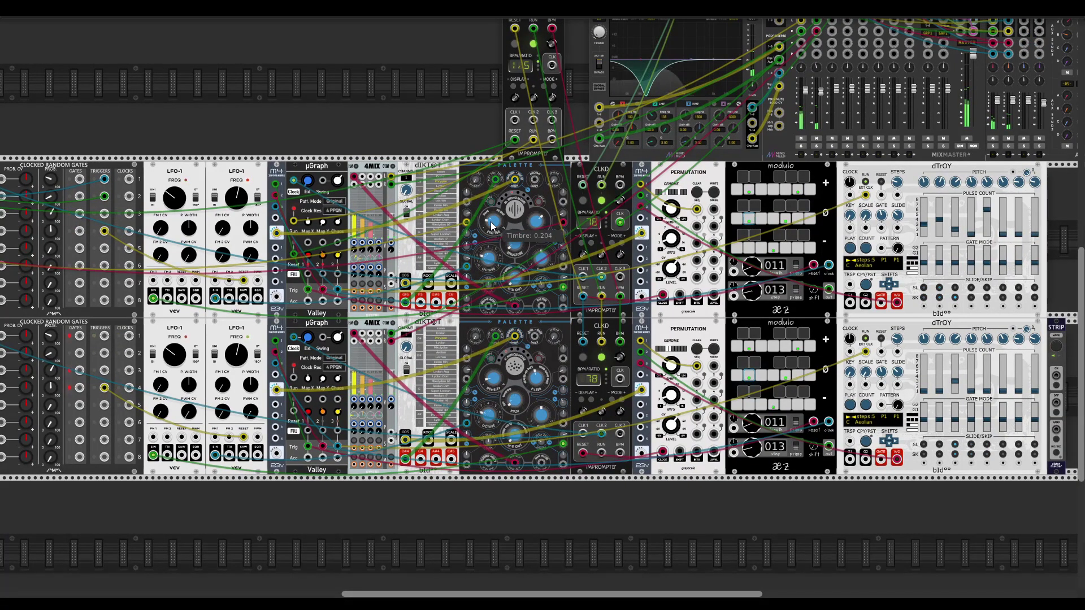
left_click_drag(491, 225, 490, 215)
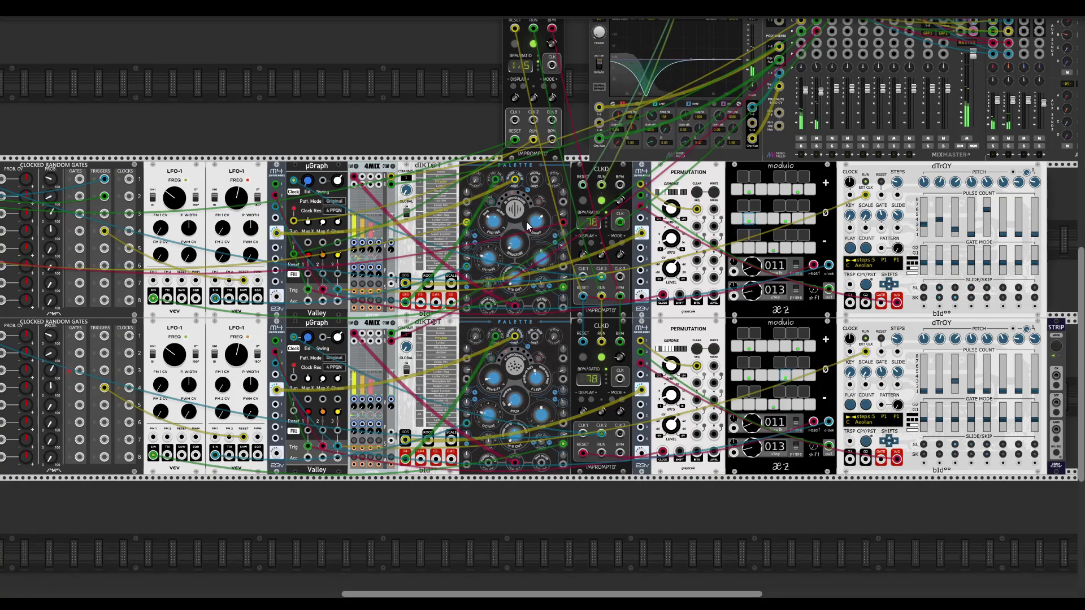
mouse_move(489, 226)
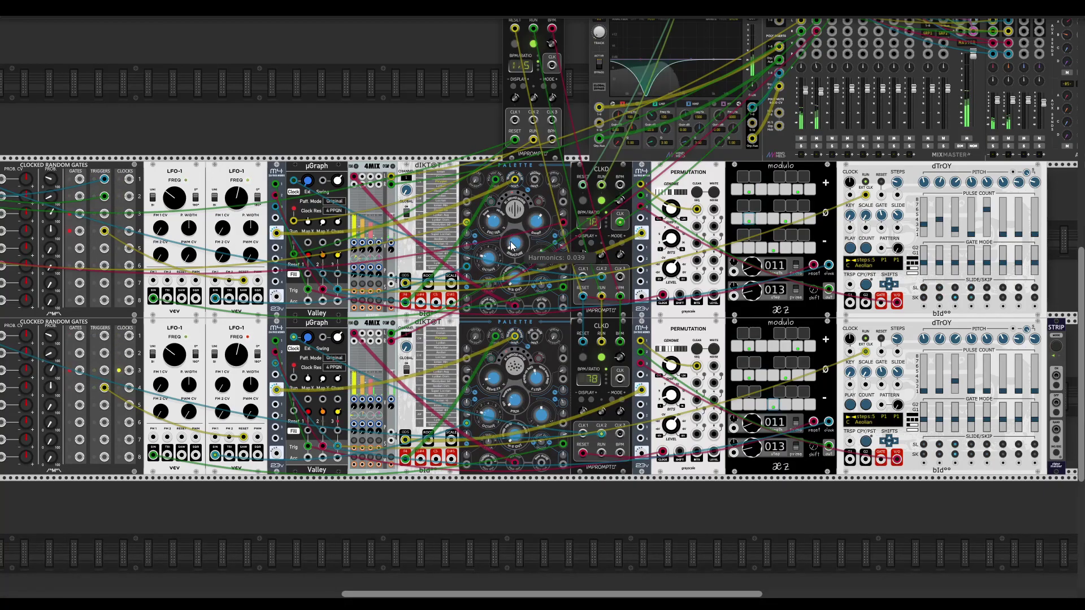
scroll(516, 250, "up", 2)
scroll(592, 283, "left", 2)
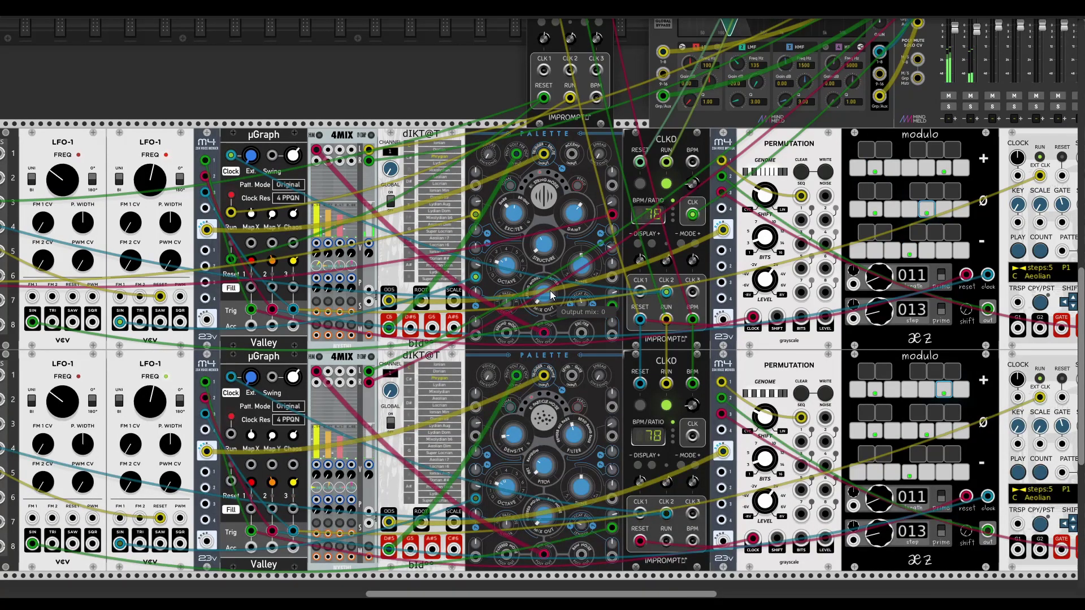
scroll(863, 332, "right", 10)
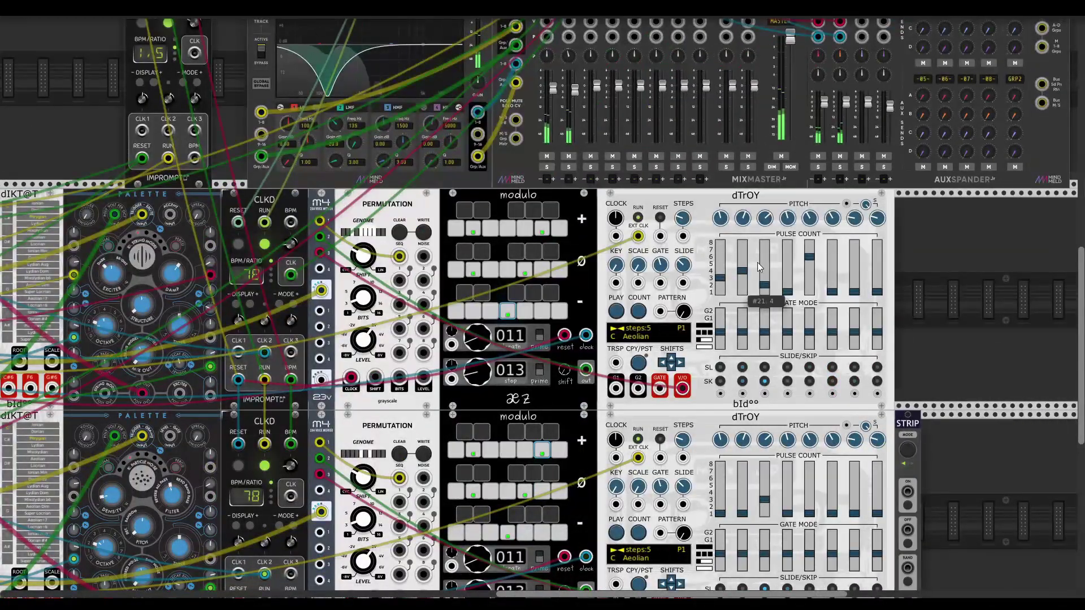
scroll(911, 338, "down", 2)
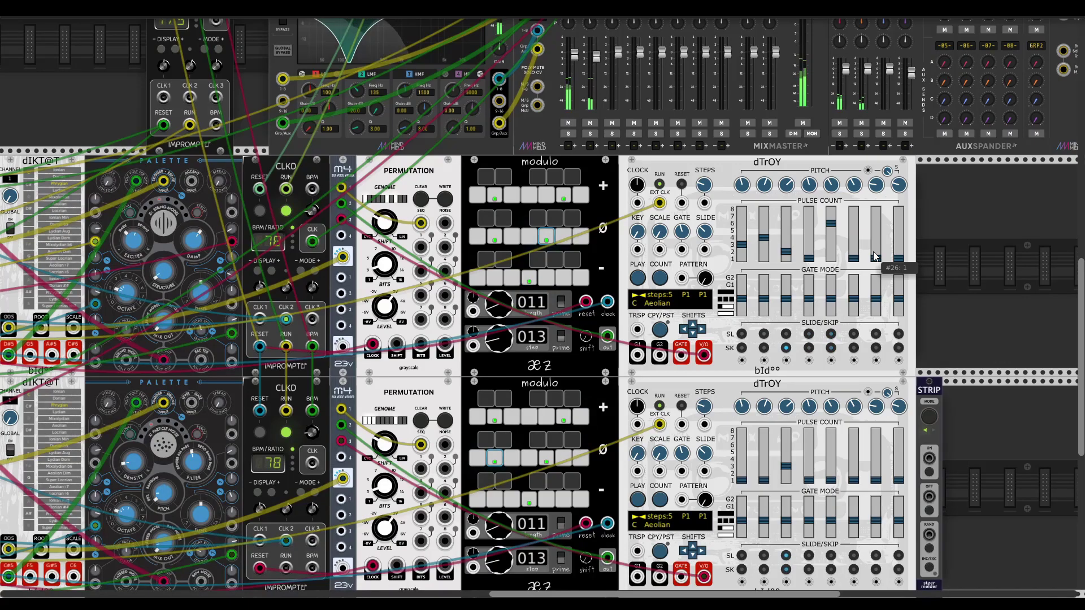
scroll(551, 202, "left", 3)
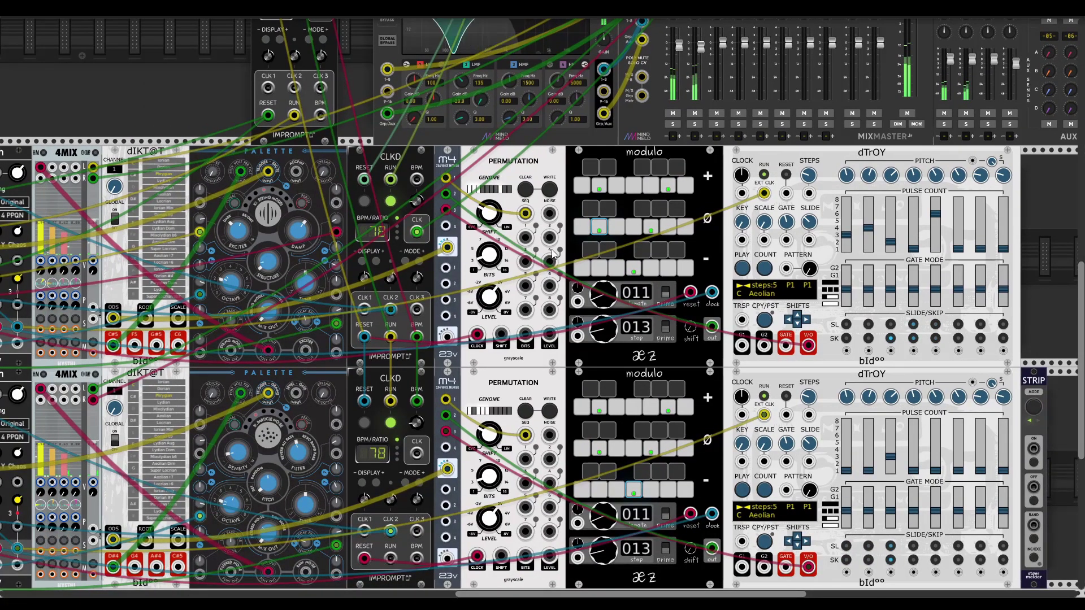
Trace the upper row from the dIKT@T outputs past CLKD to Permutation's shift control and the dTrOY sequencer
scroll(626, 304, "left", 8)
scroll(626, 304, "right", 1)
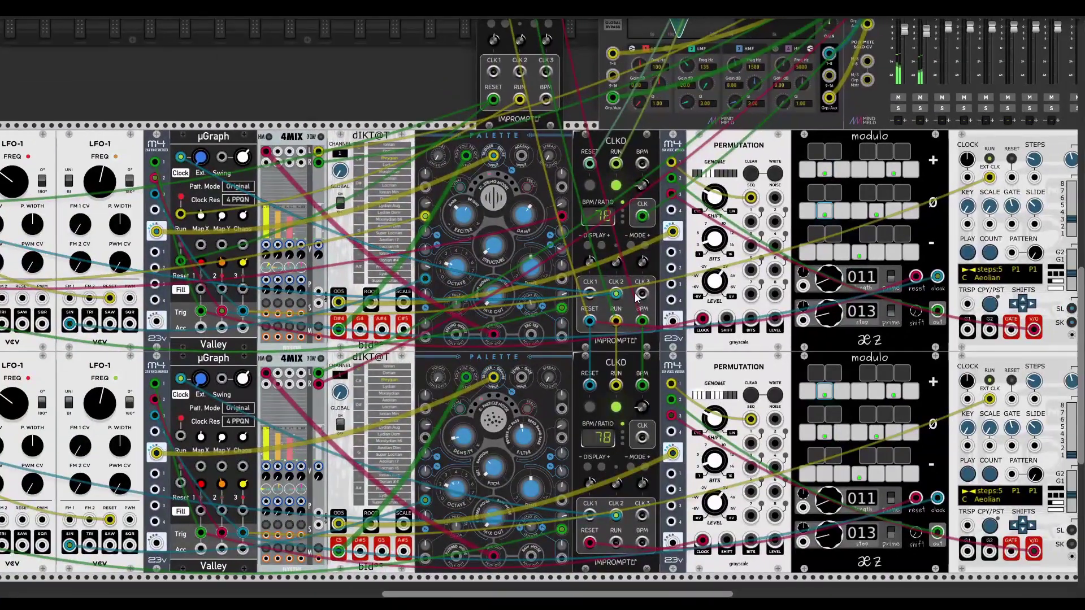
scroll(734, 307, "right", 2)
scroll(735, 307, "left", 7)
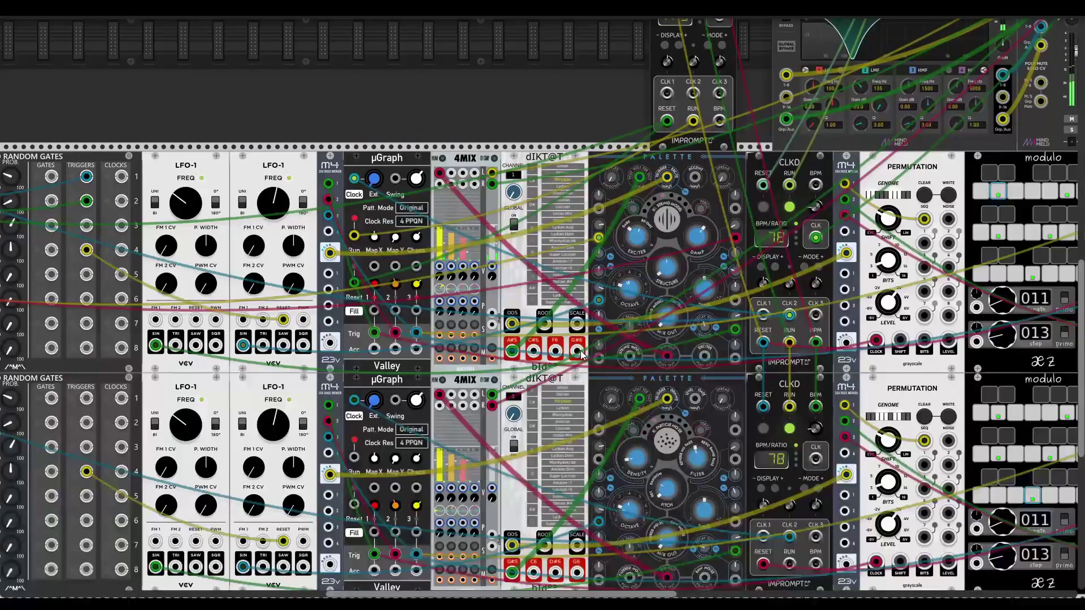
scroll(727, 227, "right", 3)
scroll(728, 227, "up", 1)
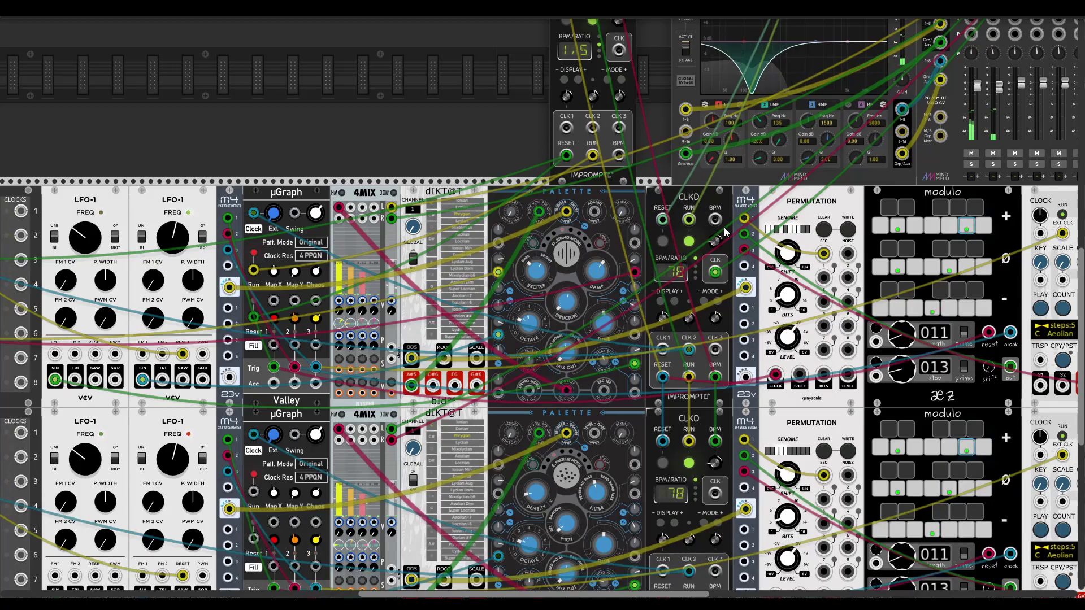
mouse_move(783, 254)
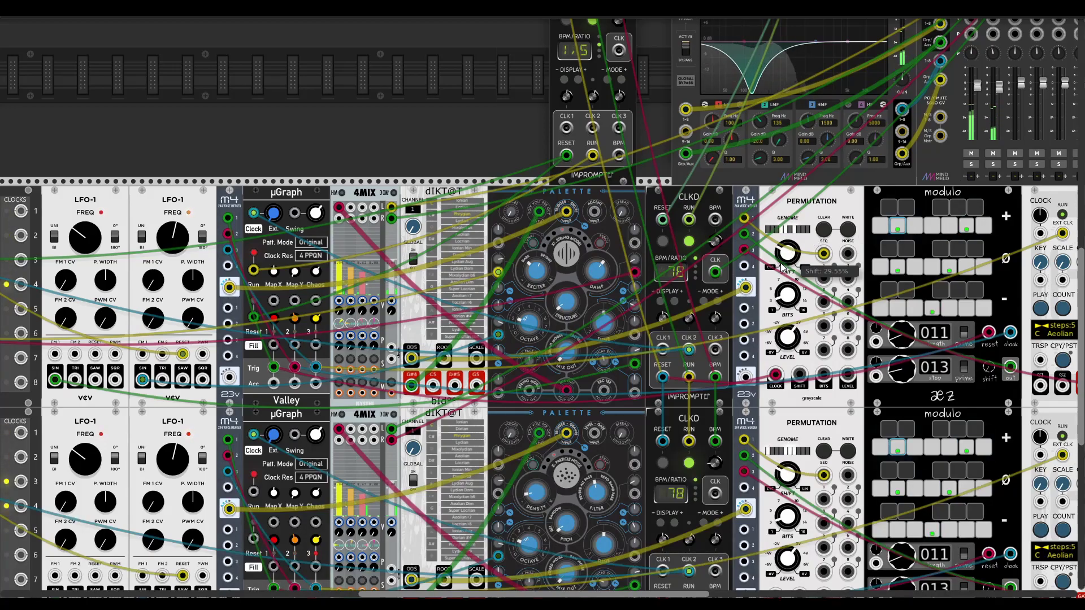
scroll(735, 273, "right", 1)
scroll(734, 273, "right", 1)
scroll(735, 272, "up", 1)
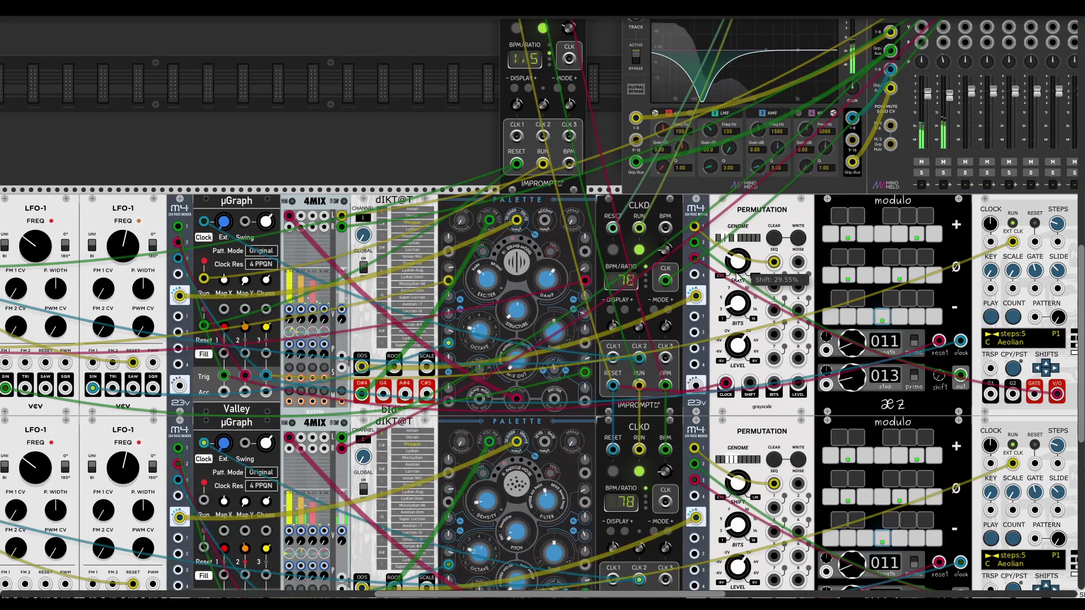
scroll(736, 275, "right", 3)
scroll(736, 275, "up", 1)
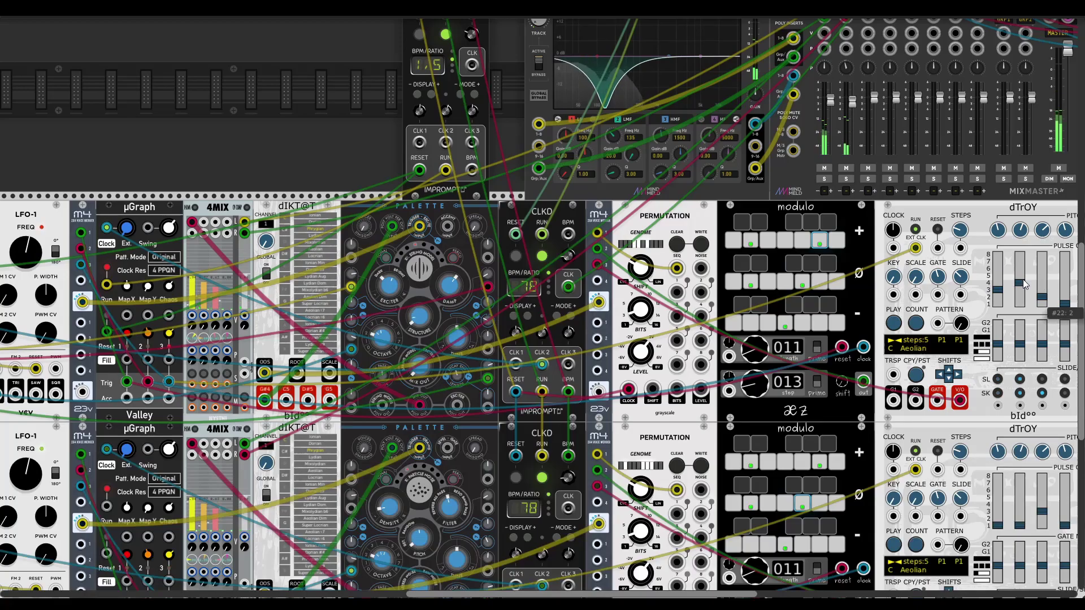
Compare the lower row's Palette, CLKD and dTrOY setup with the matching modules in the upper row
scroll(868, 299, "right", 4)
scroll(613, 305, "left", 8)
scroll(613, 305, "down", 3)
scroll(613, 305, "right", 7)
scroll(613, 305, "up", 2)
scroll(599, 317, "down", 7)
scroll(589, 328, "left", 8)
scroll(589, 328, "down", 5)
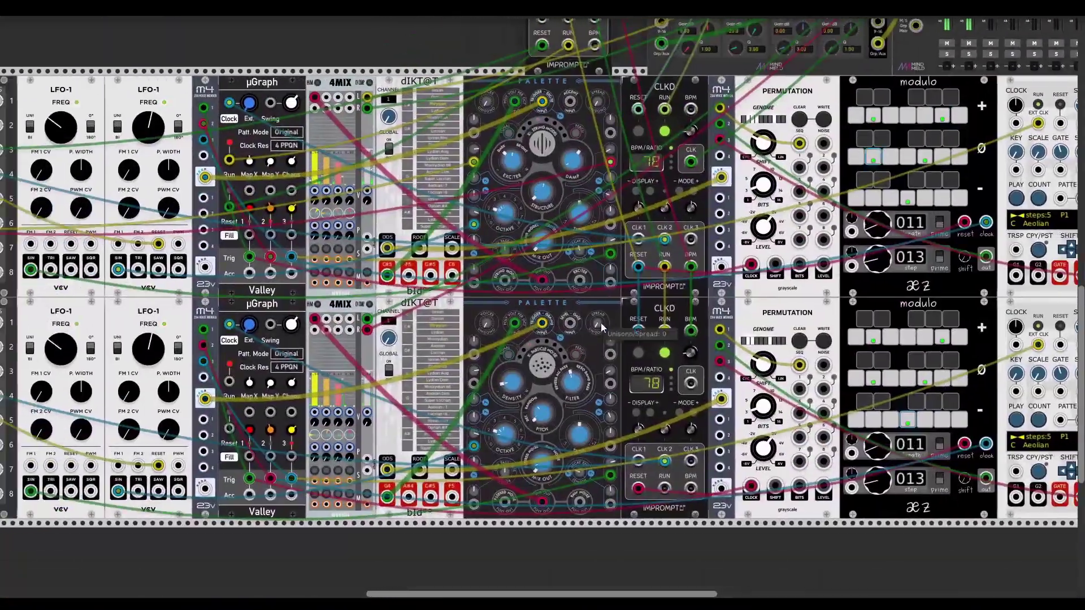
scroll(600, 315, "down", 2)
scroll(600, 315, "right", 4)
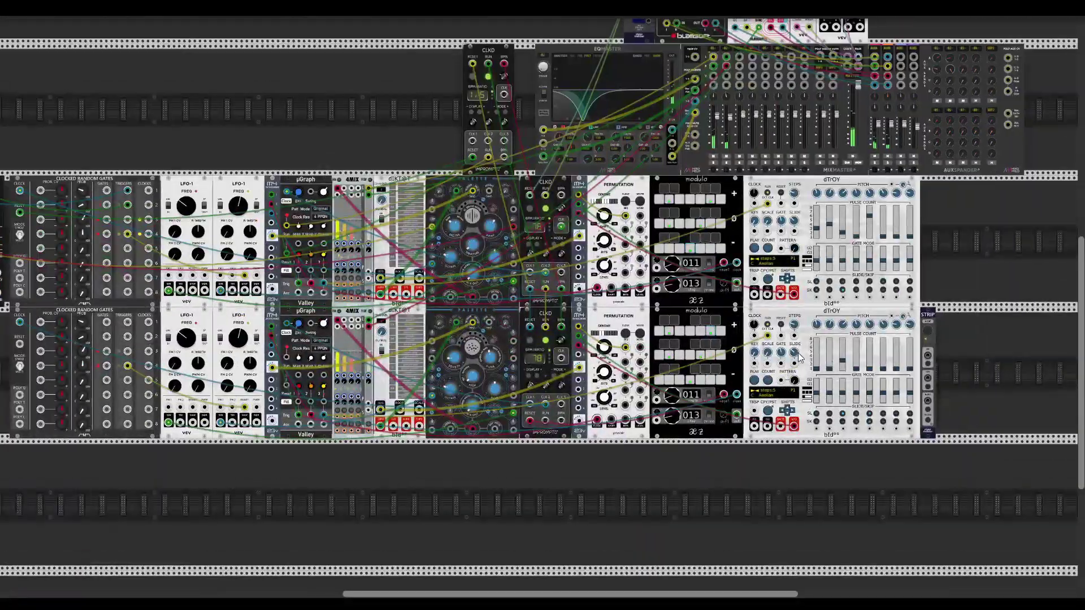
scroll(802, 166, "left", 3)
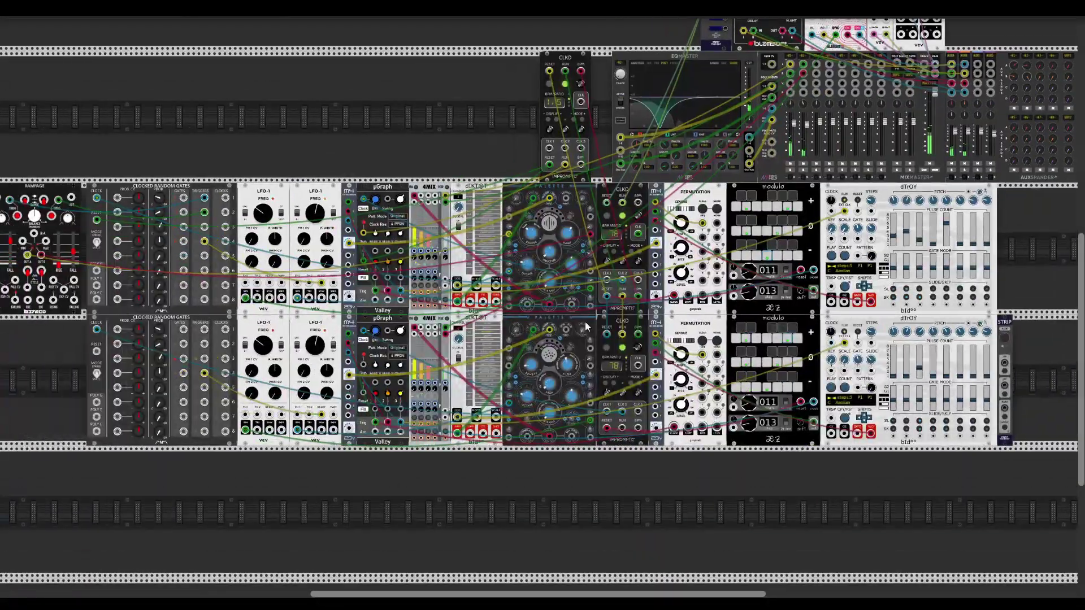
Mute mixer channel 1 and unmute it again, and lower channel 2's level slightly
left_click(789, 164)
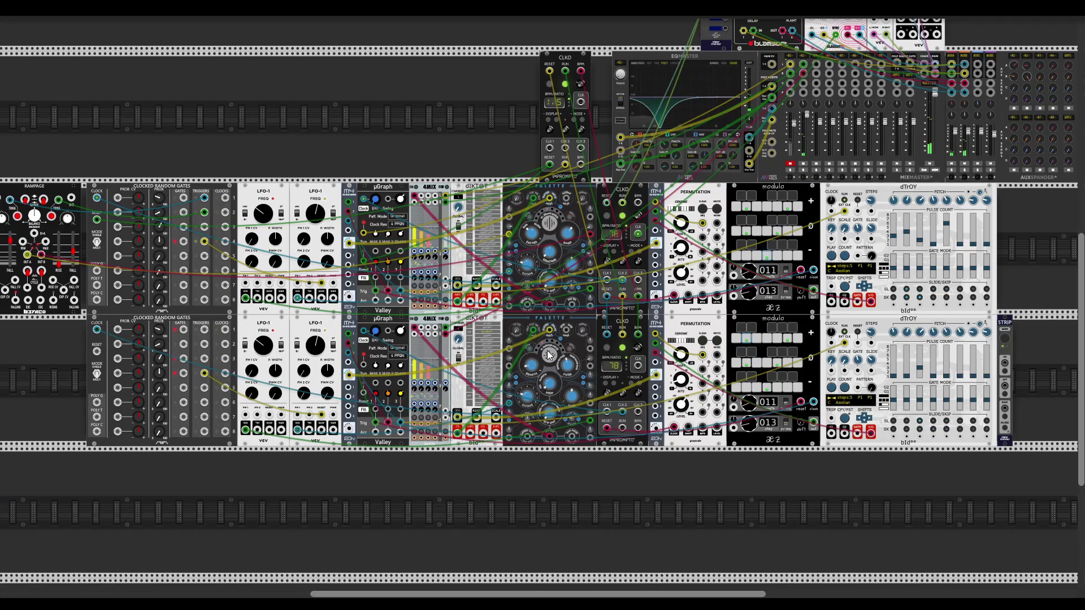
scroll(543, 349, "up", 5)
scroll(567, 352, "down", 5)
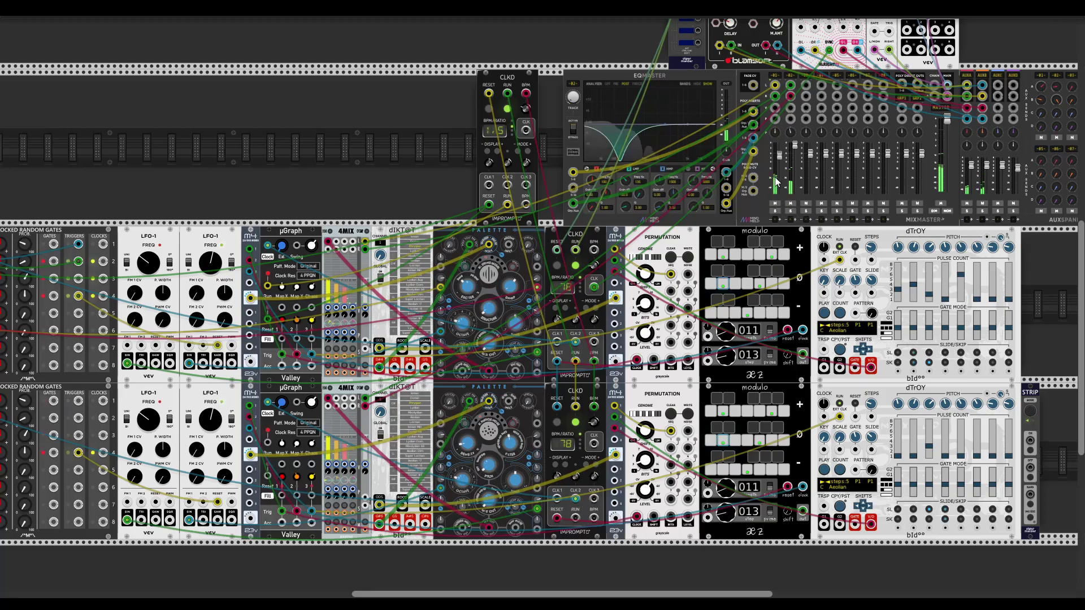
scroll(729, 272, "down", 2)
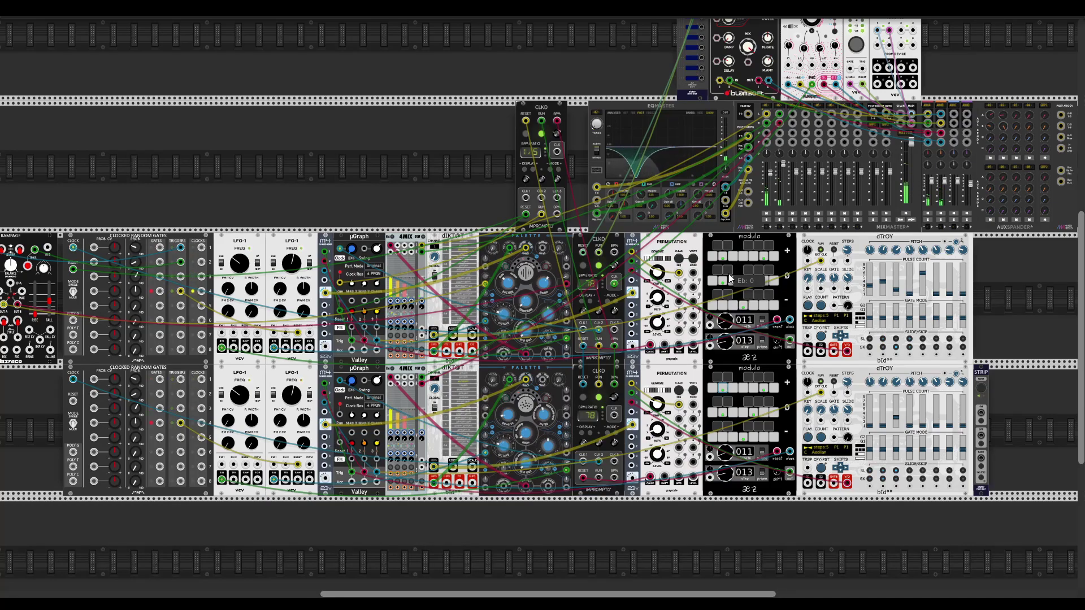
left_click_drag(782, 164, 782, 168)
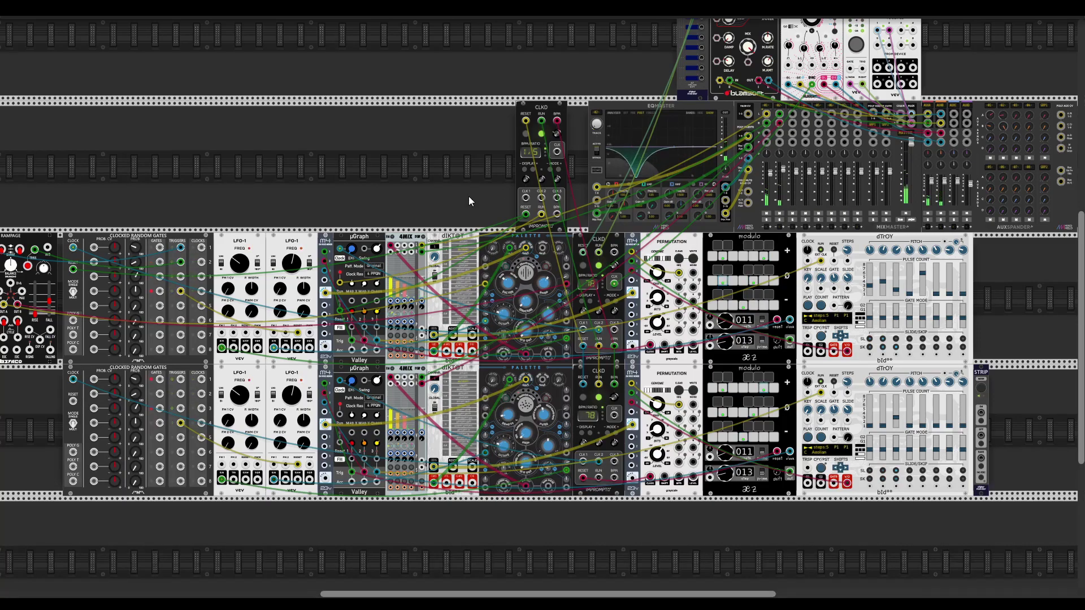